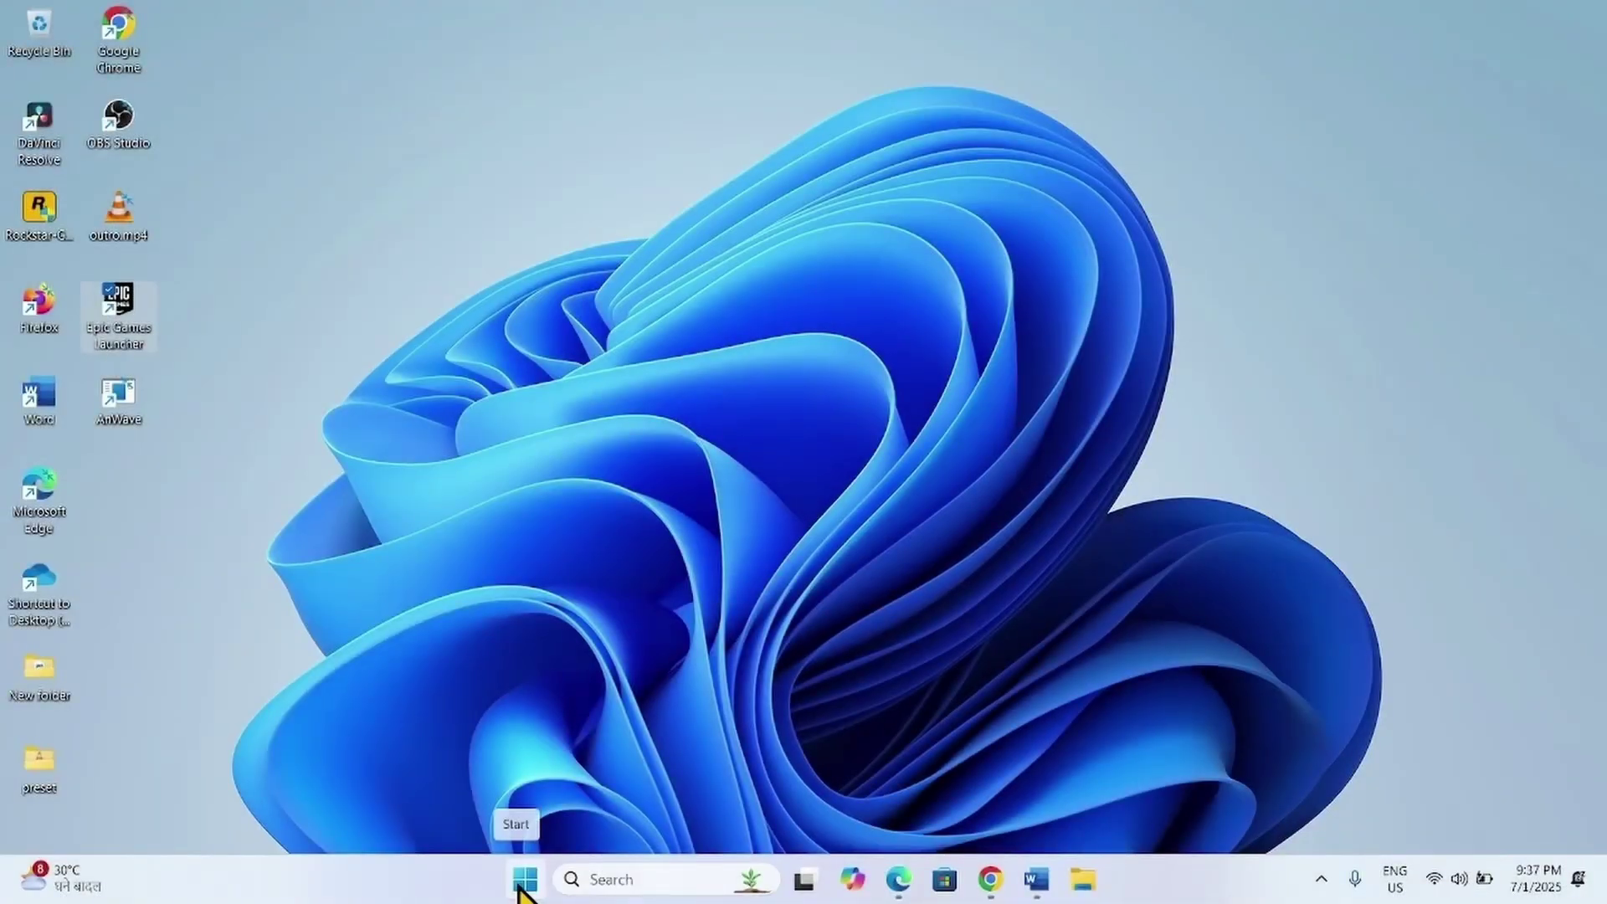
# - Open the local application data folder through the Run dialog with %localappdata%
pyautogui.rightClick(519, 885)
pyautogui.click(464, 749)
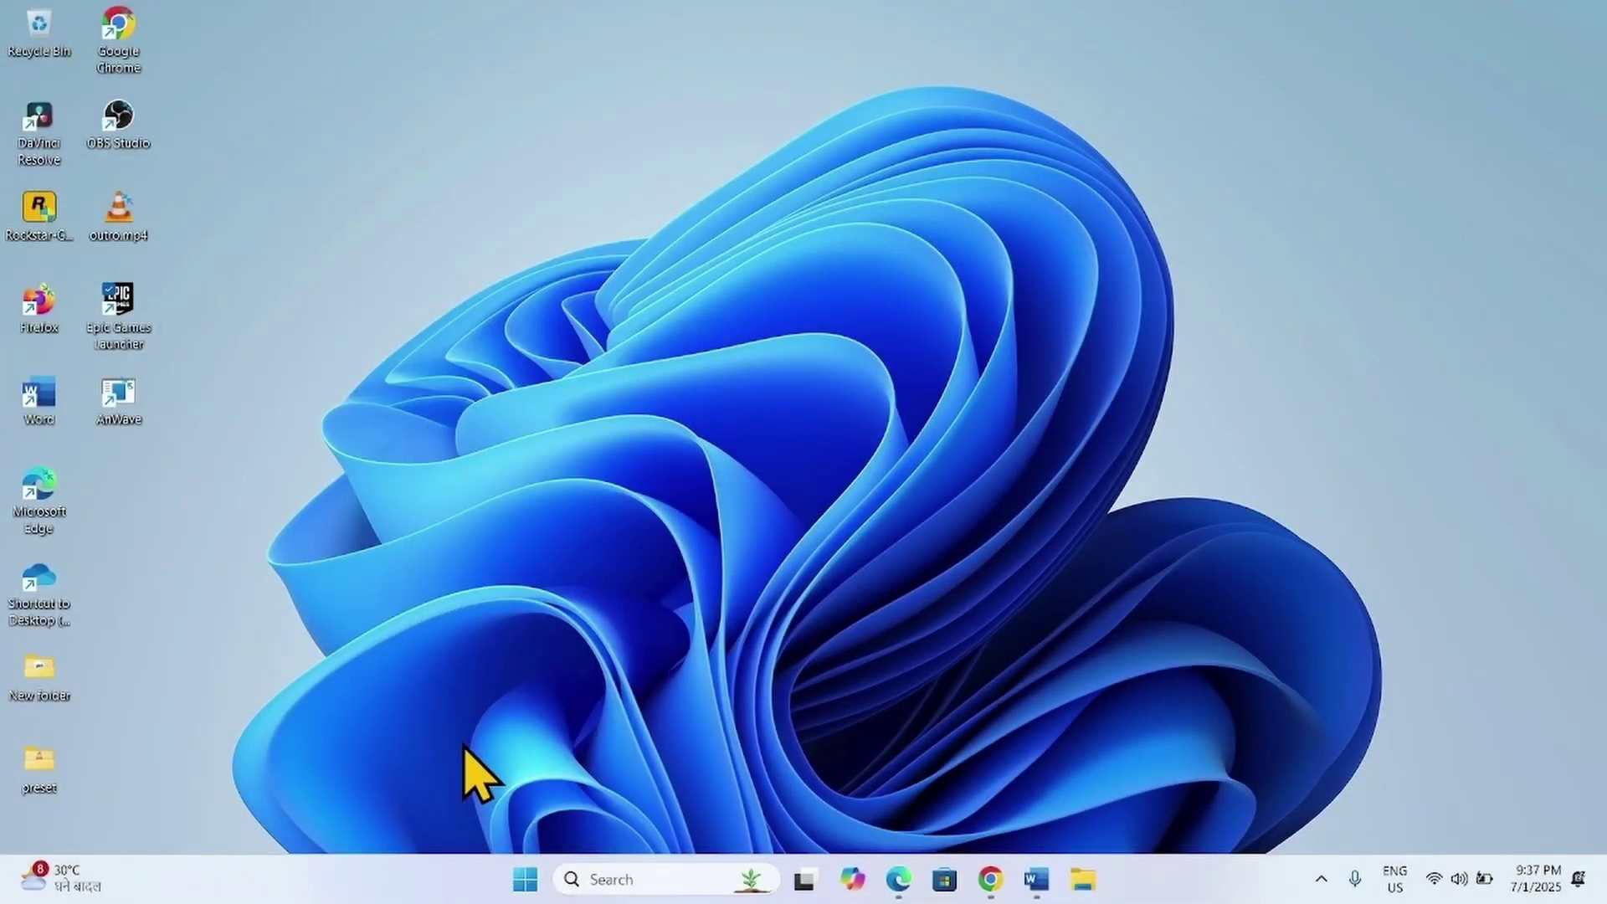
pyautogui.press('BackSpace')
pyautogui.write('%local')
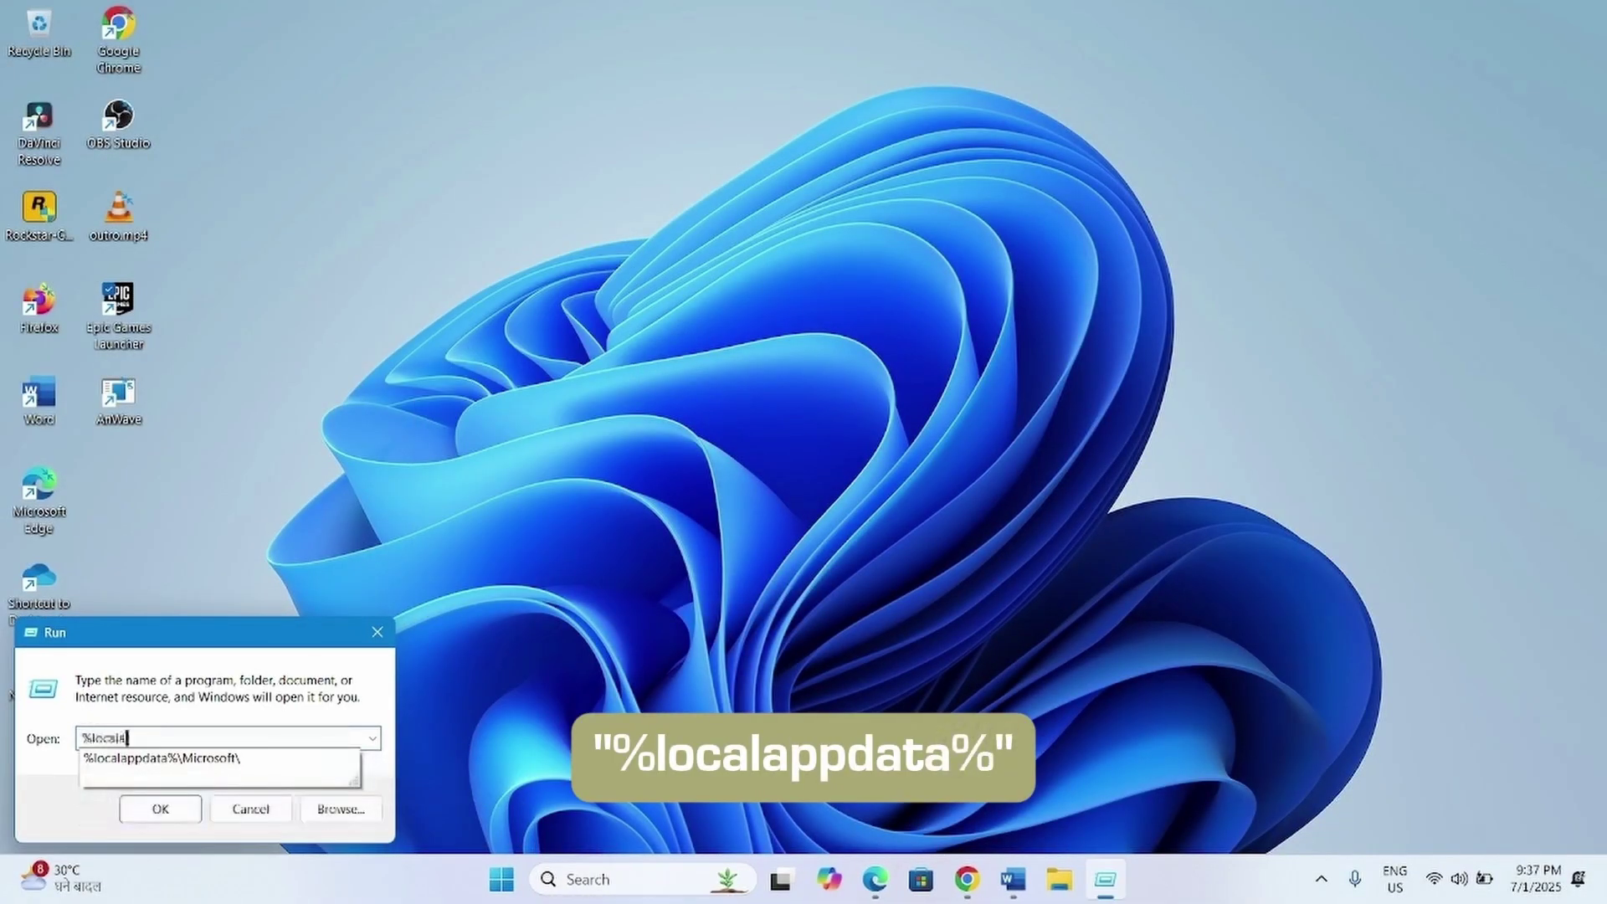
pyautogui.write('appdata%')
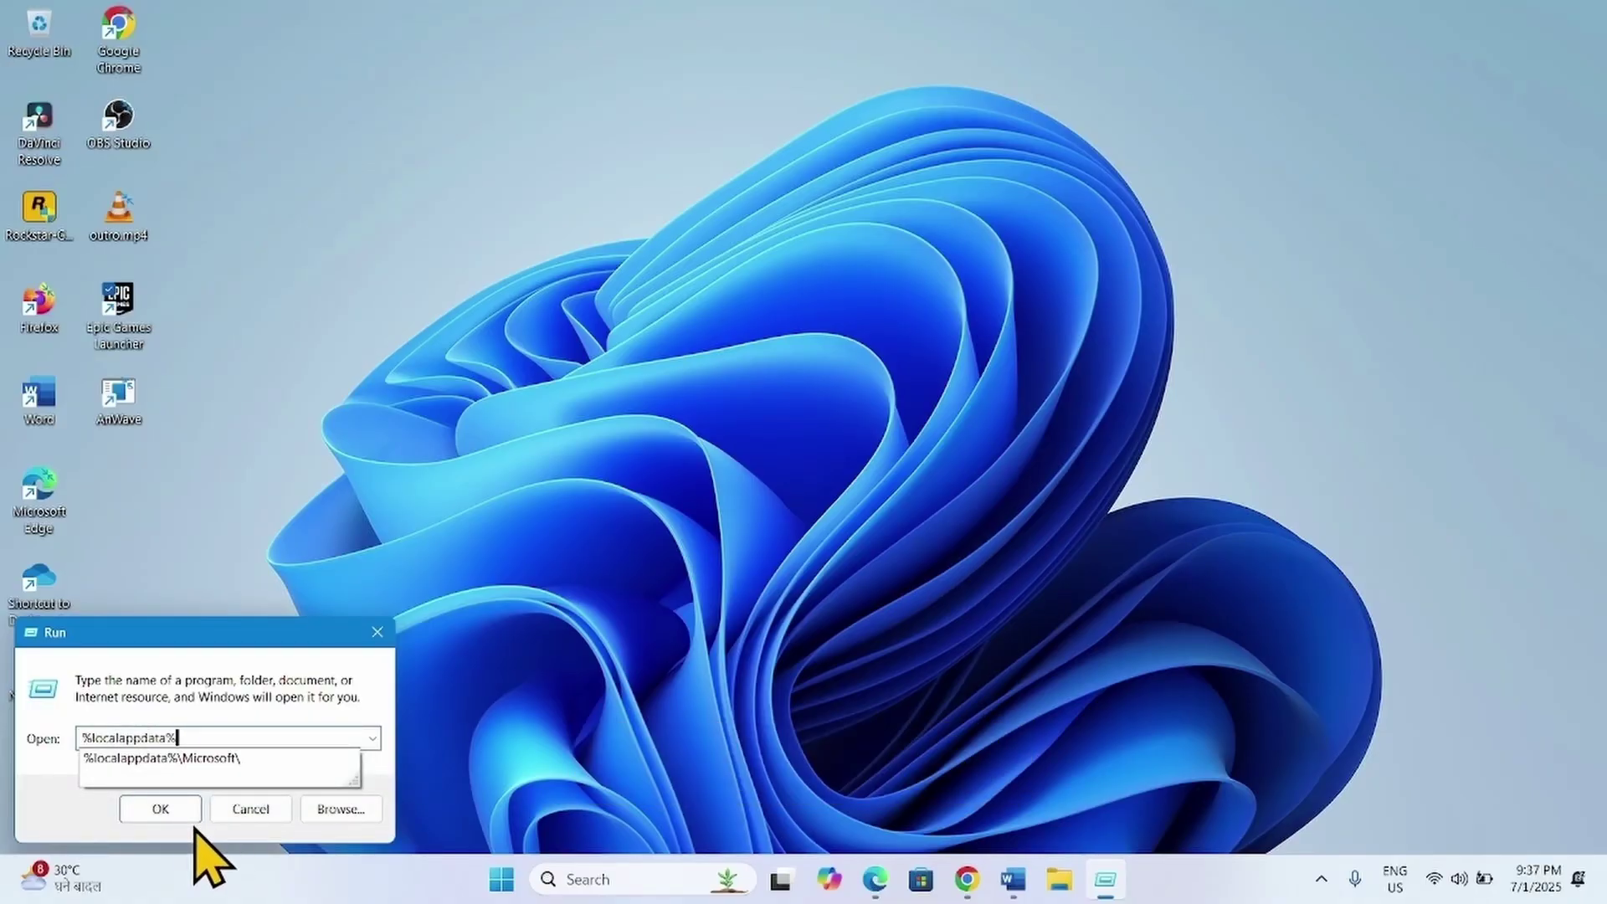
pyautogui.click(164, 808)
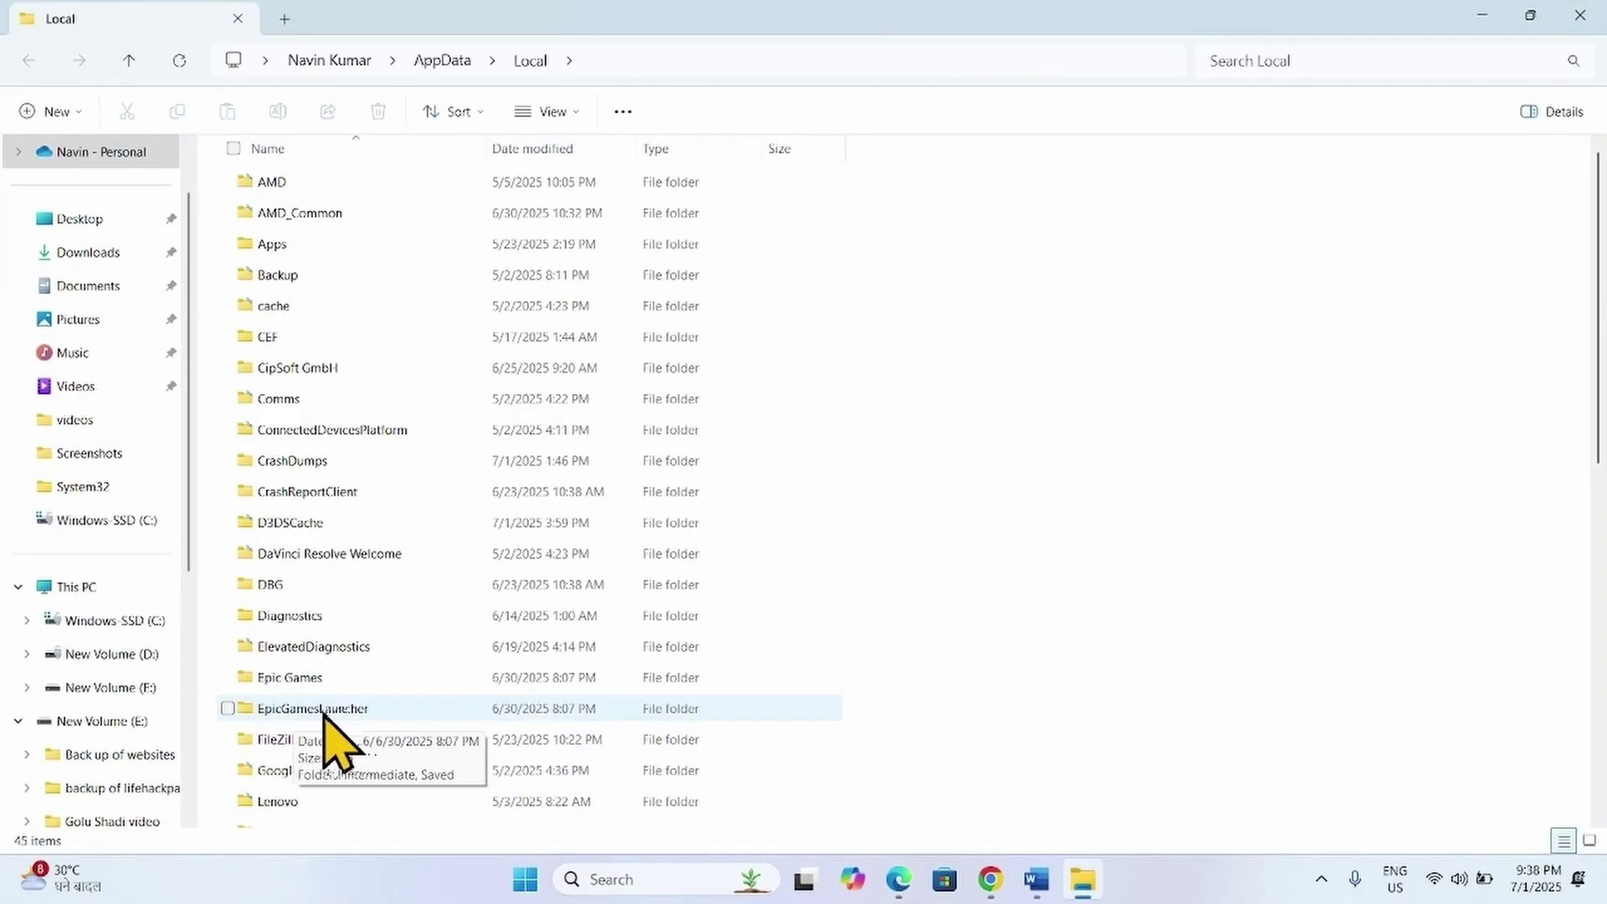
# - Try to delete the webcache_4430 folder inside EpicGamesLauncher\Saved, and close the folder window
pyautogui.doubleClick(292, 710)
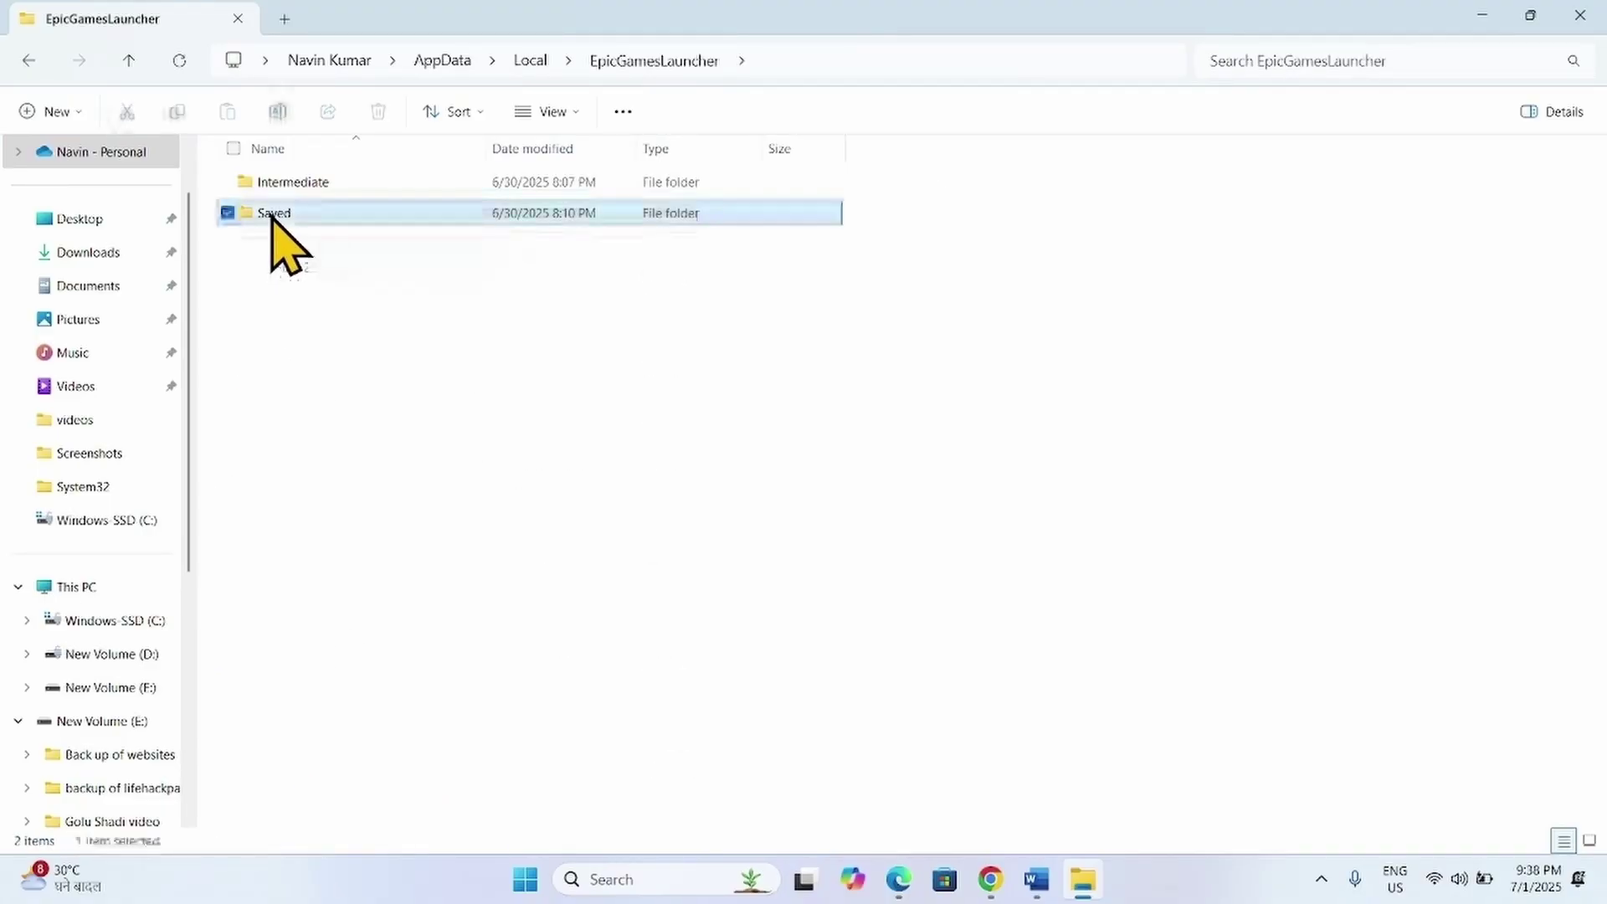
pyautogui.doubleClick(273, 215)
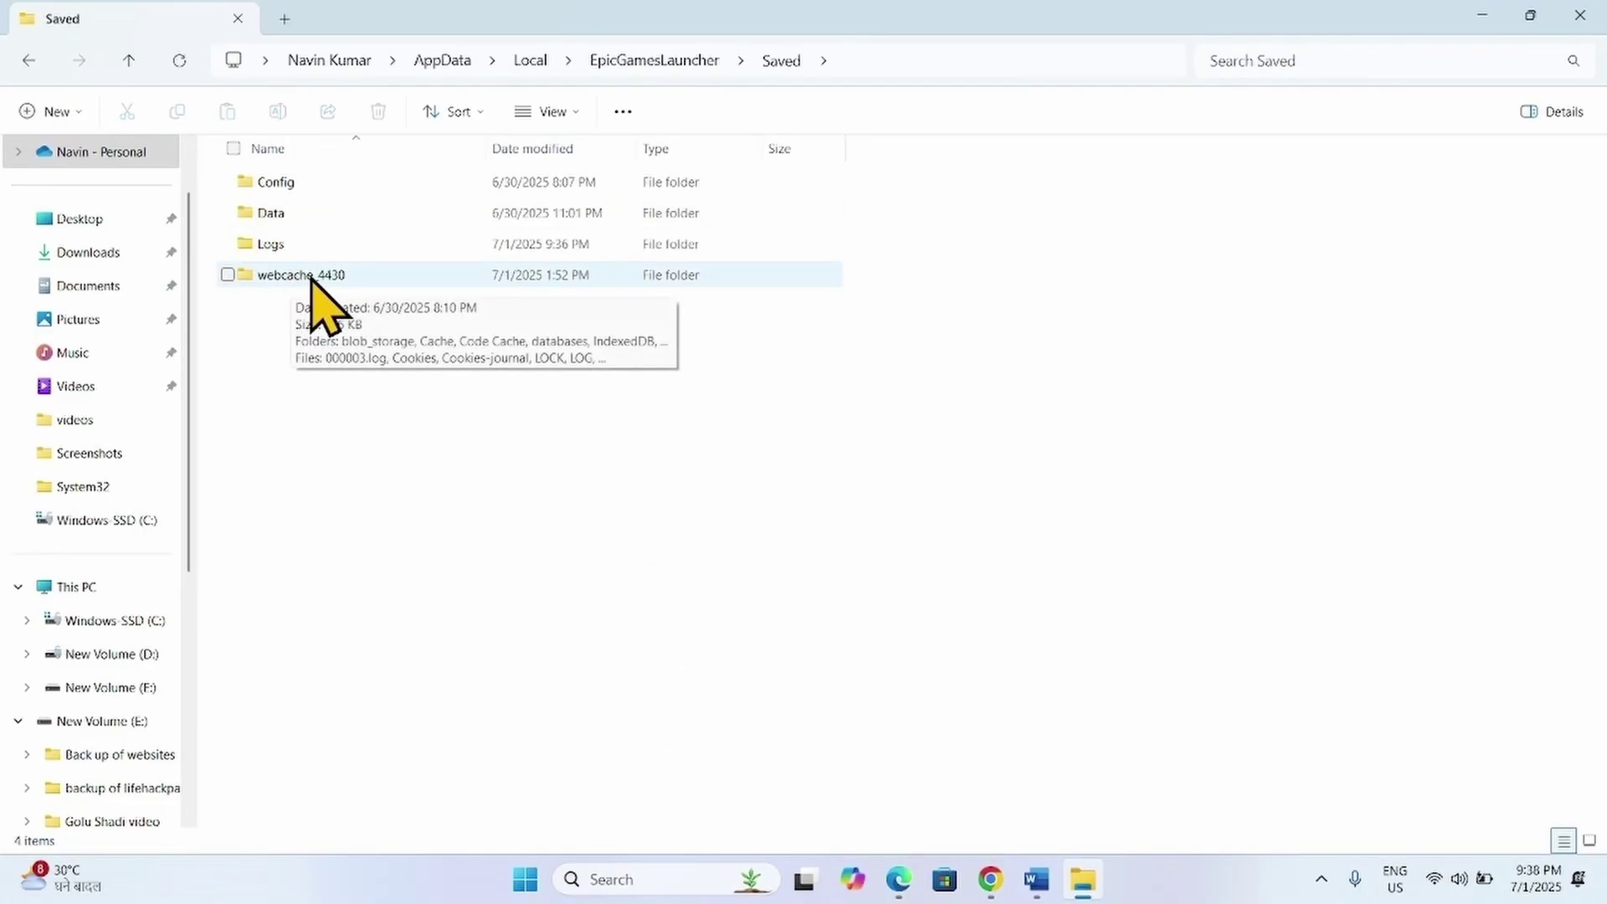
pyautogui.click(311, 279)
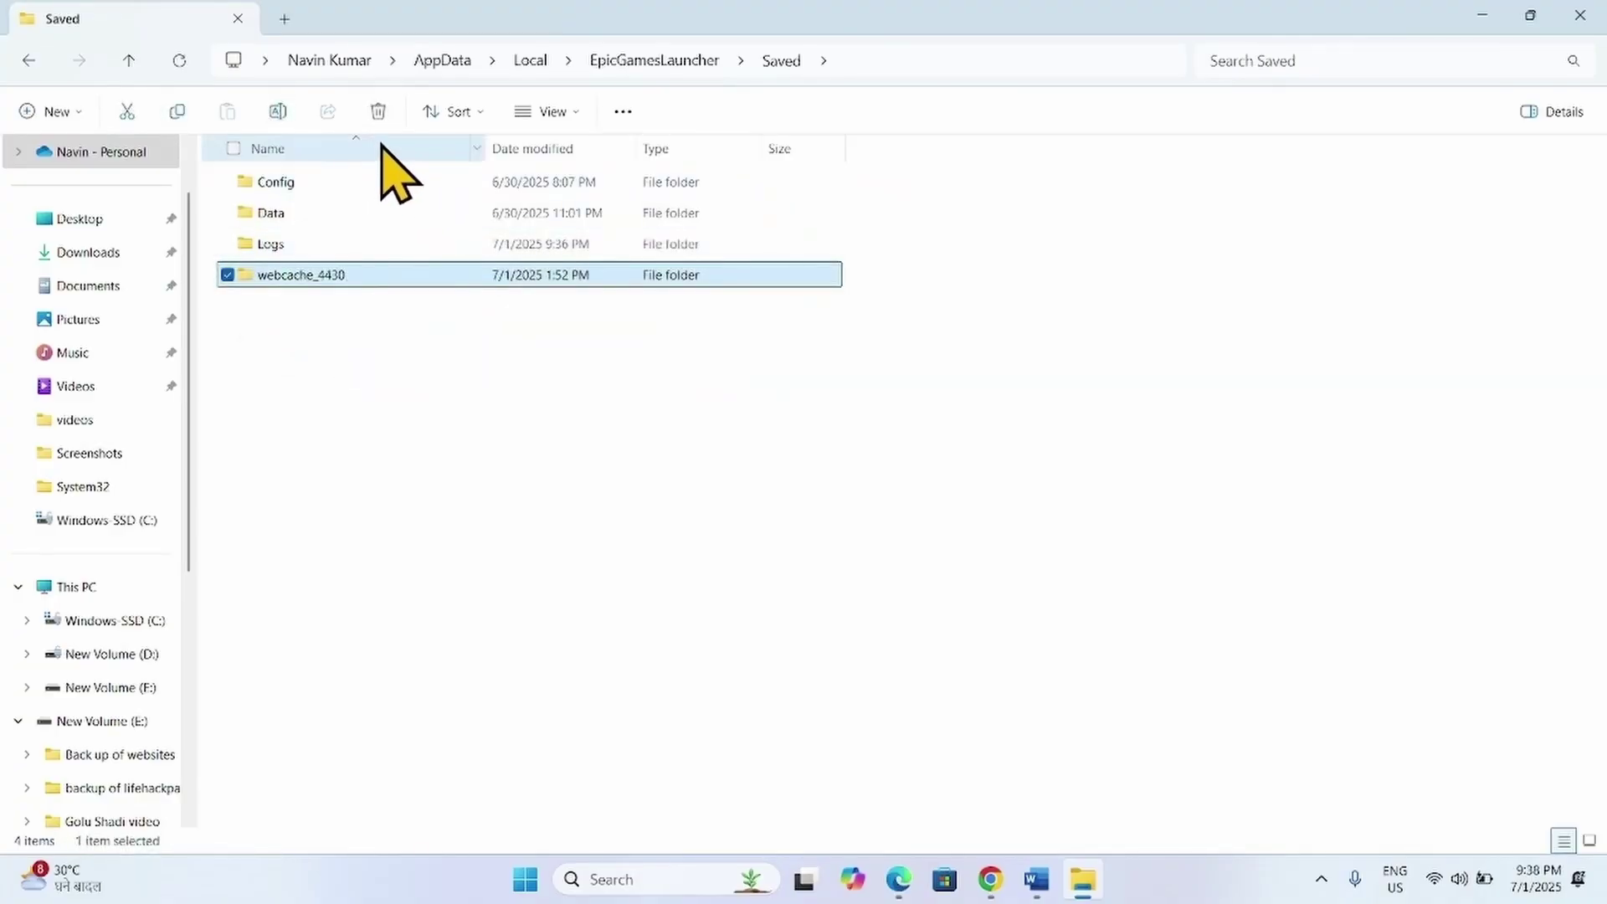
pyautogui.click(378, 112)
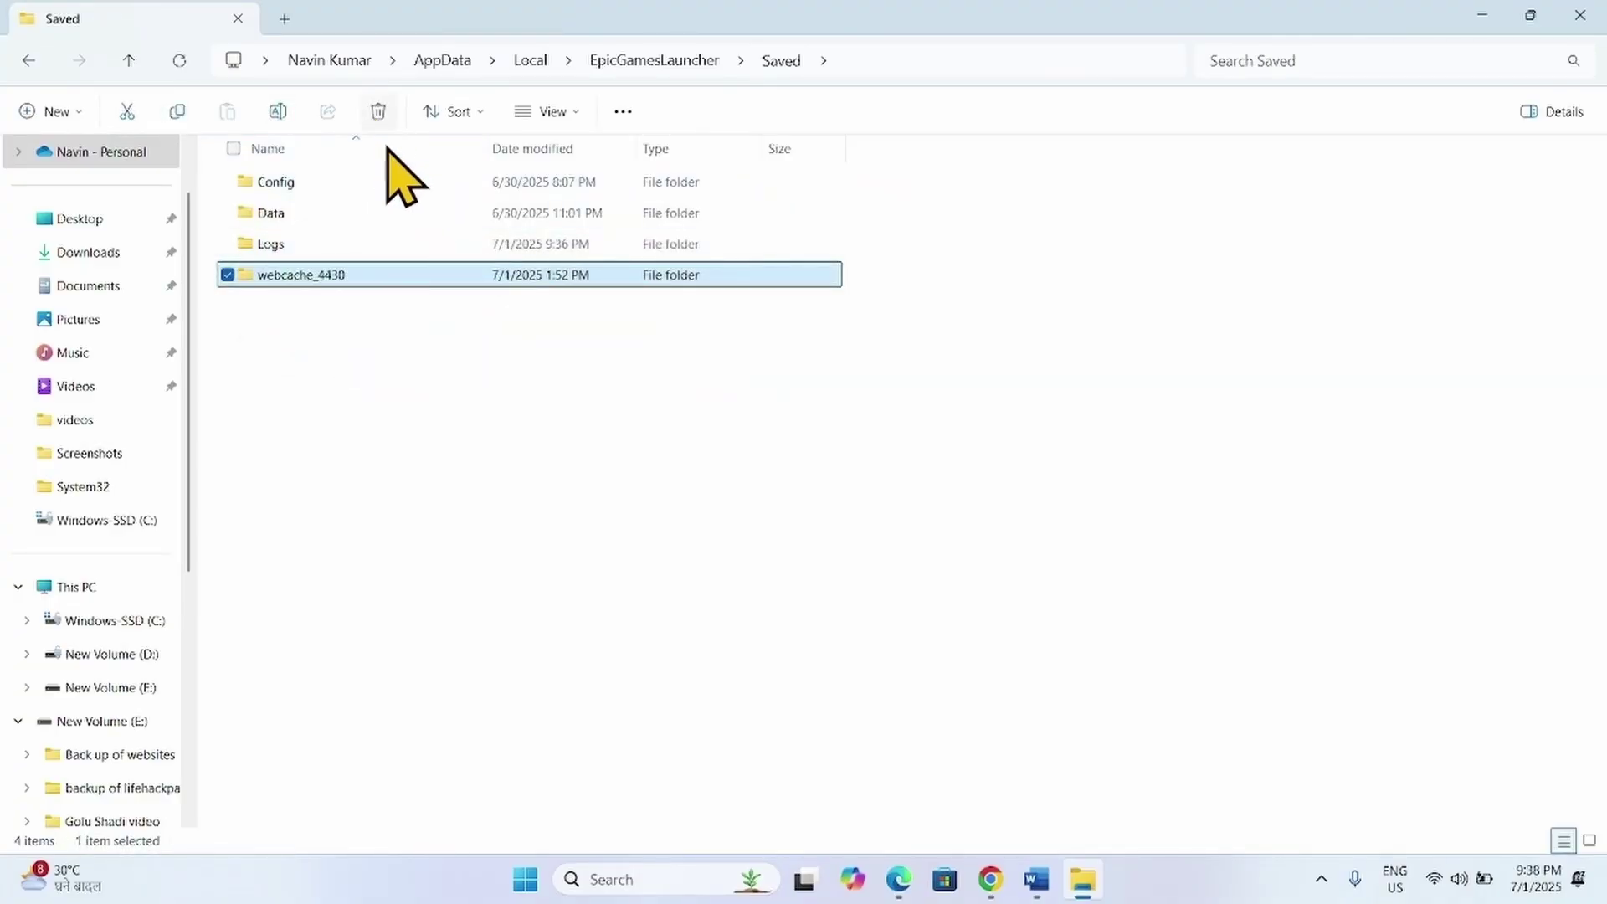
pyautogui.click(1581, 13)
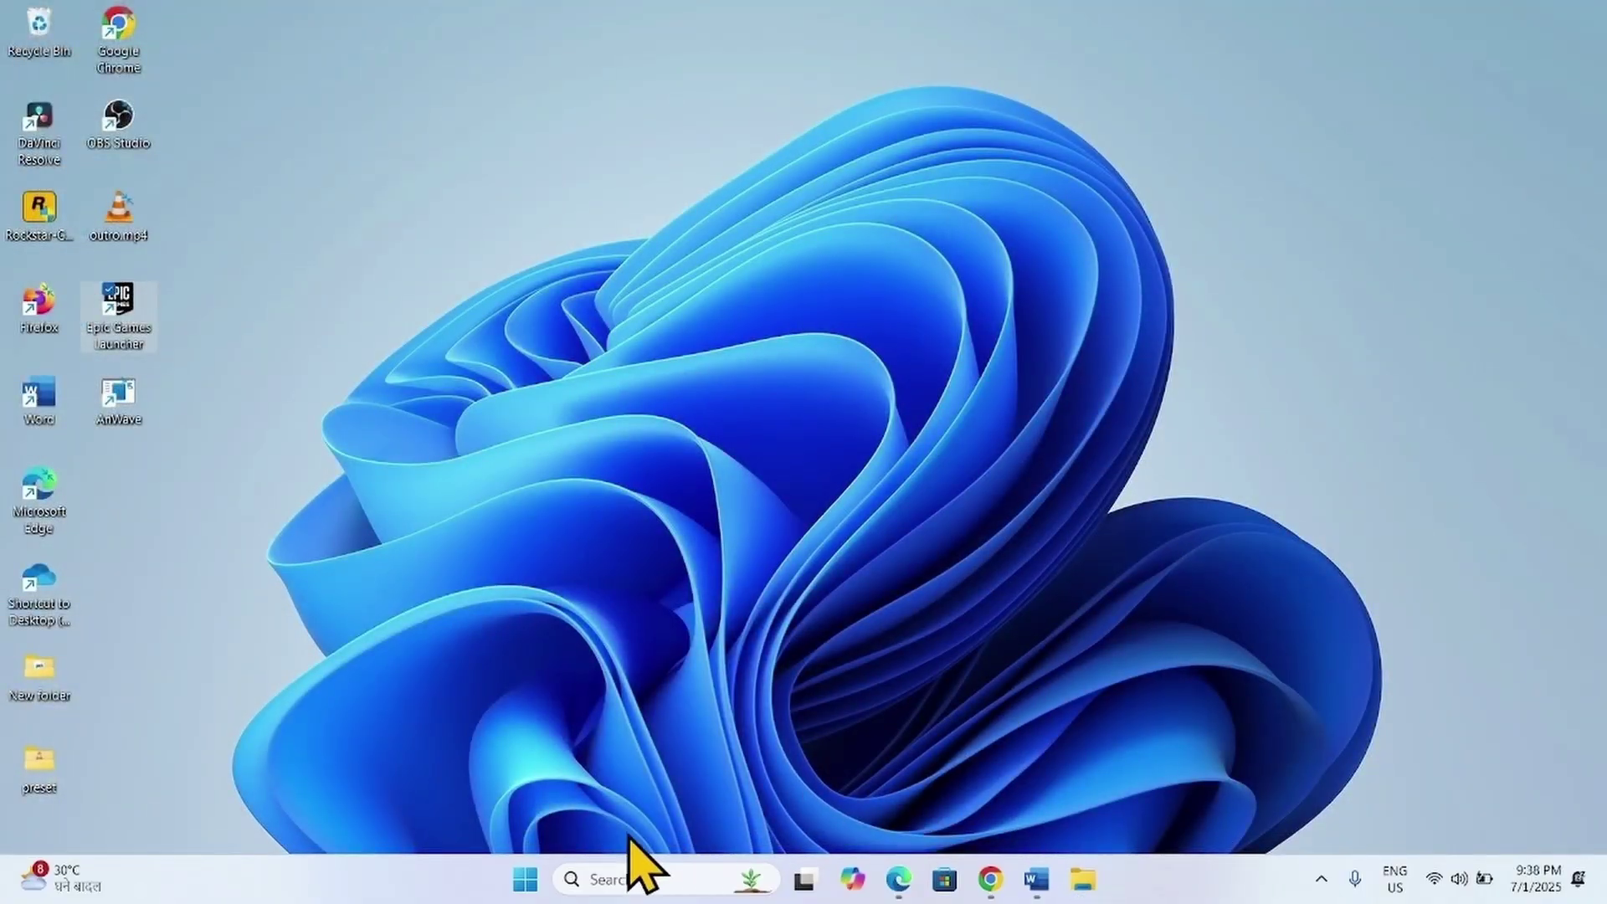
# - Search Windows for "security", open Windows Security and go to the management page of the Virus & threat protection settings
pyautogui.click(527, 880)
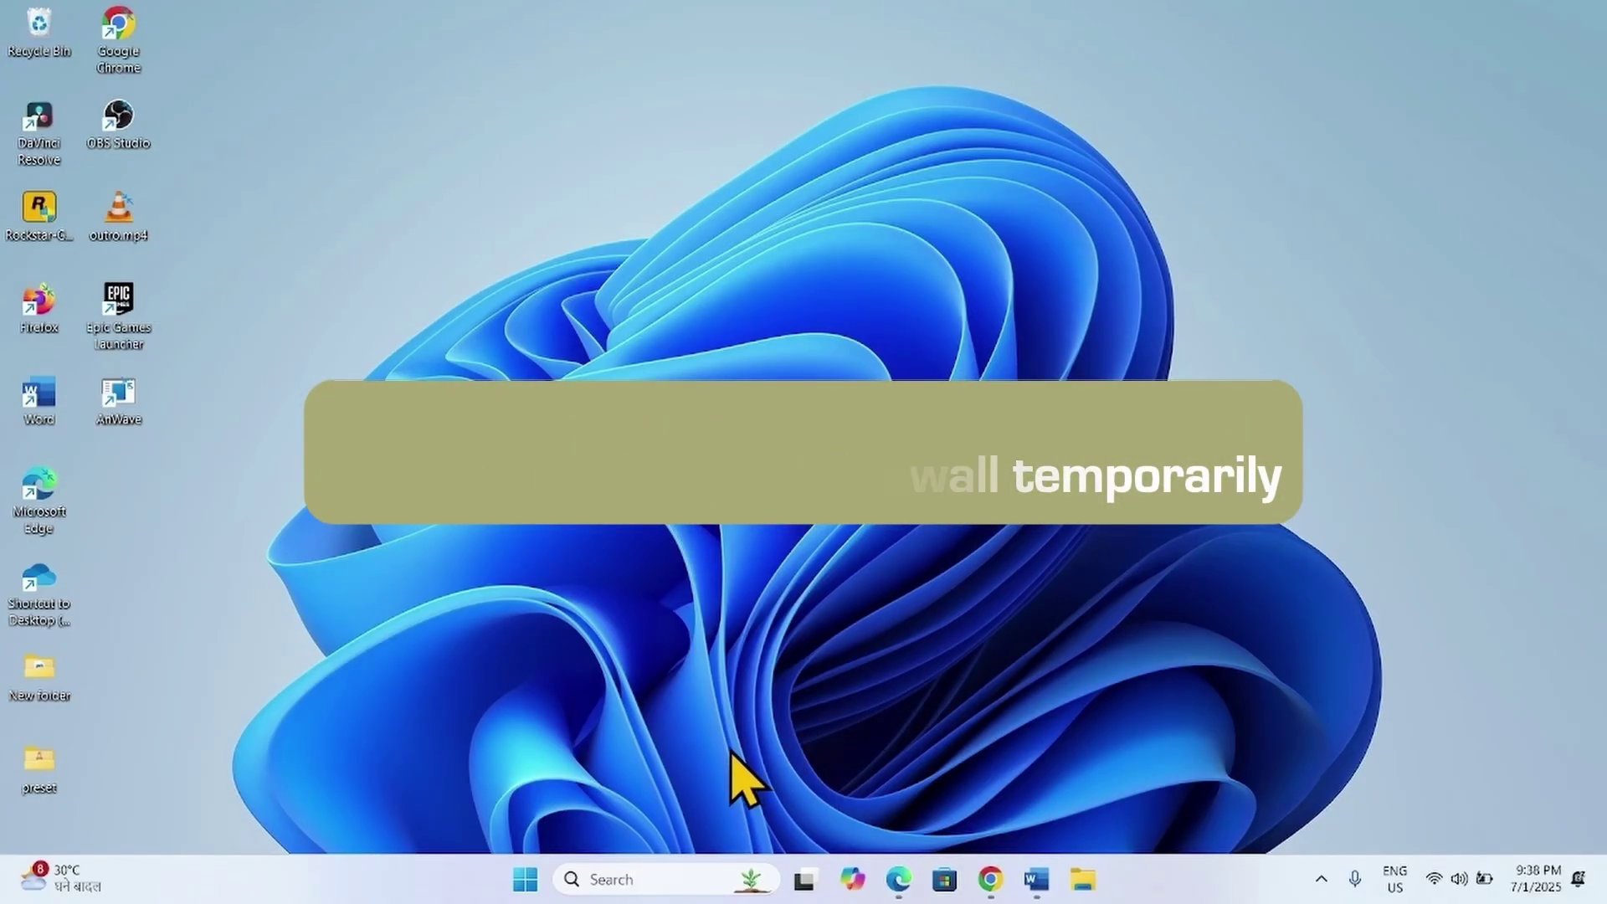
pyautogui.click(610, 880)
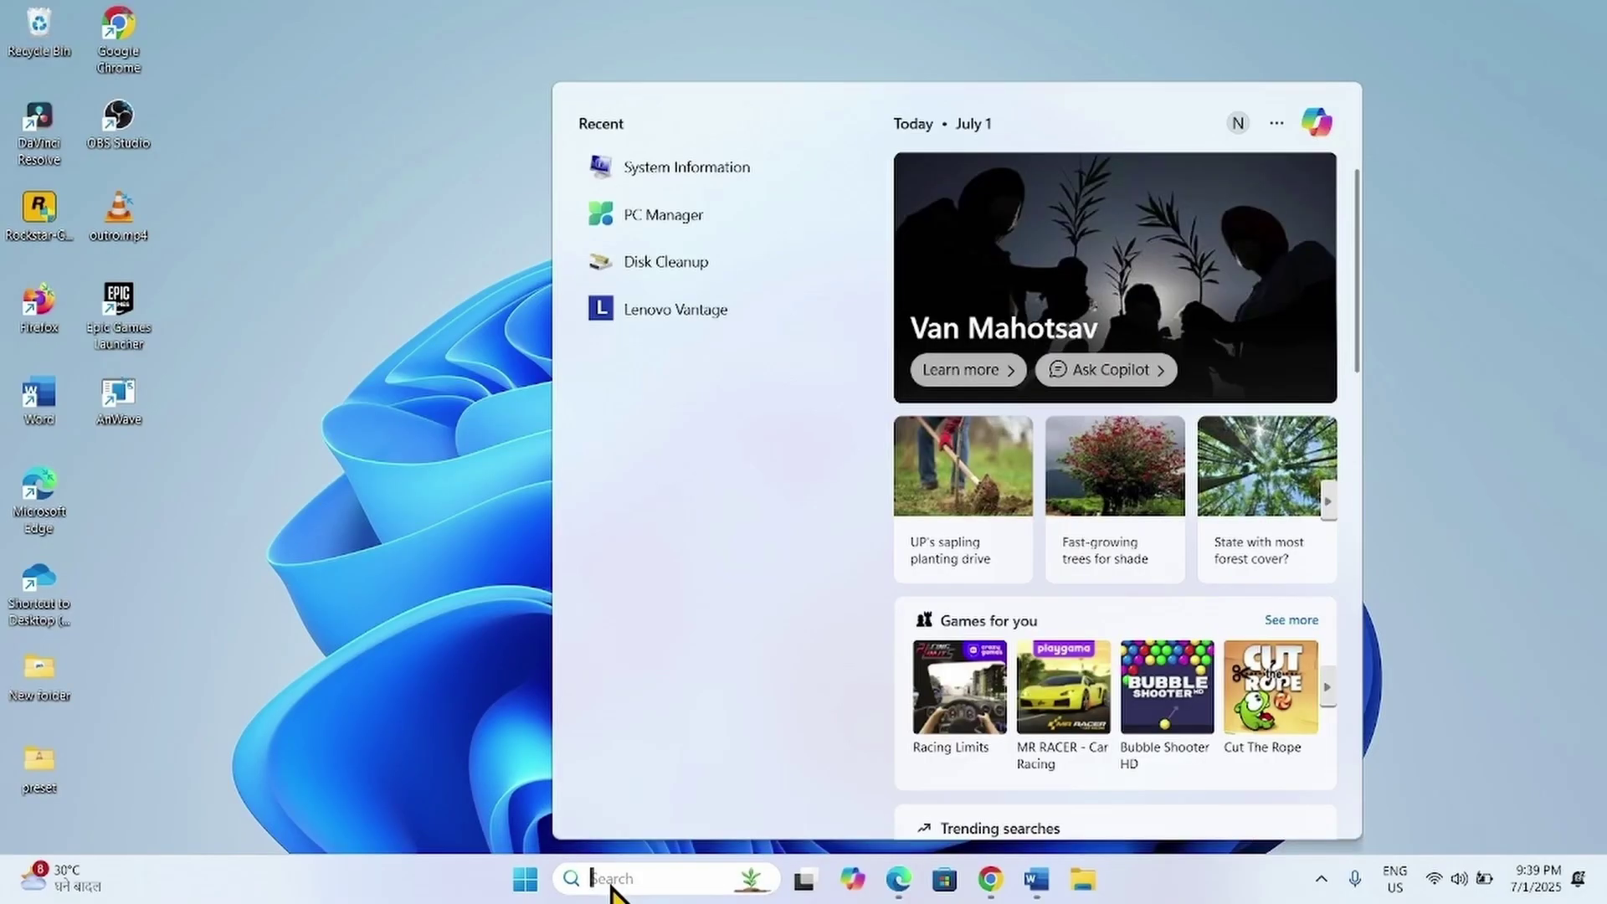
pyautogui.write('secu')
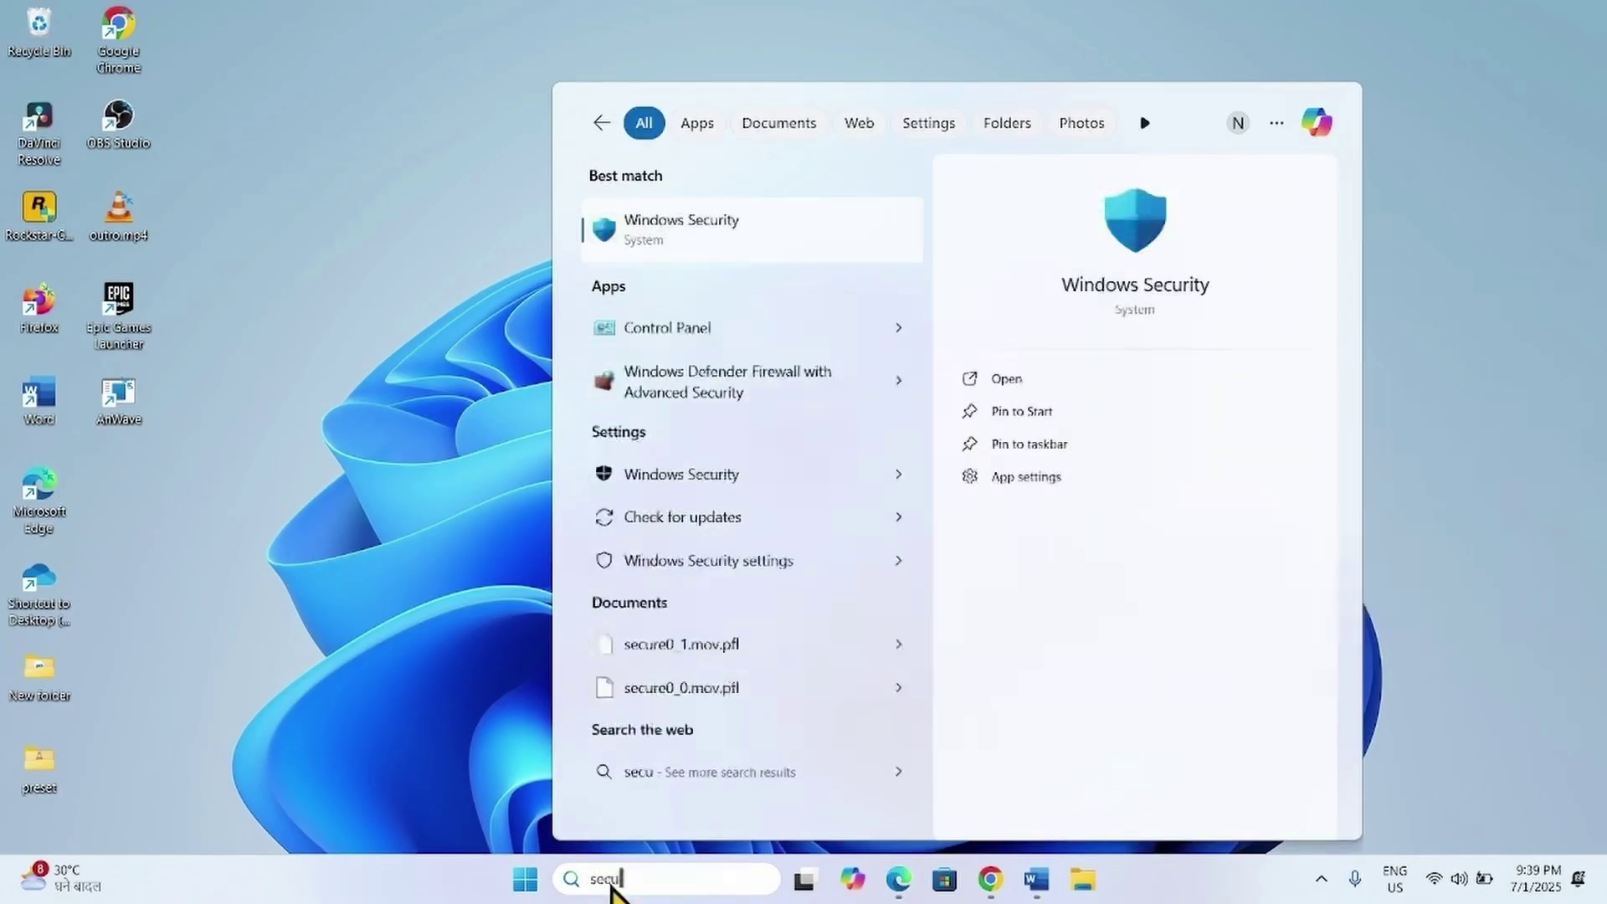
pyautogui.write('rity')
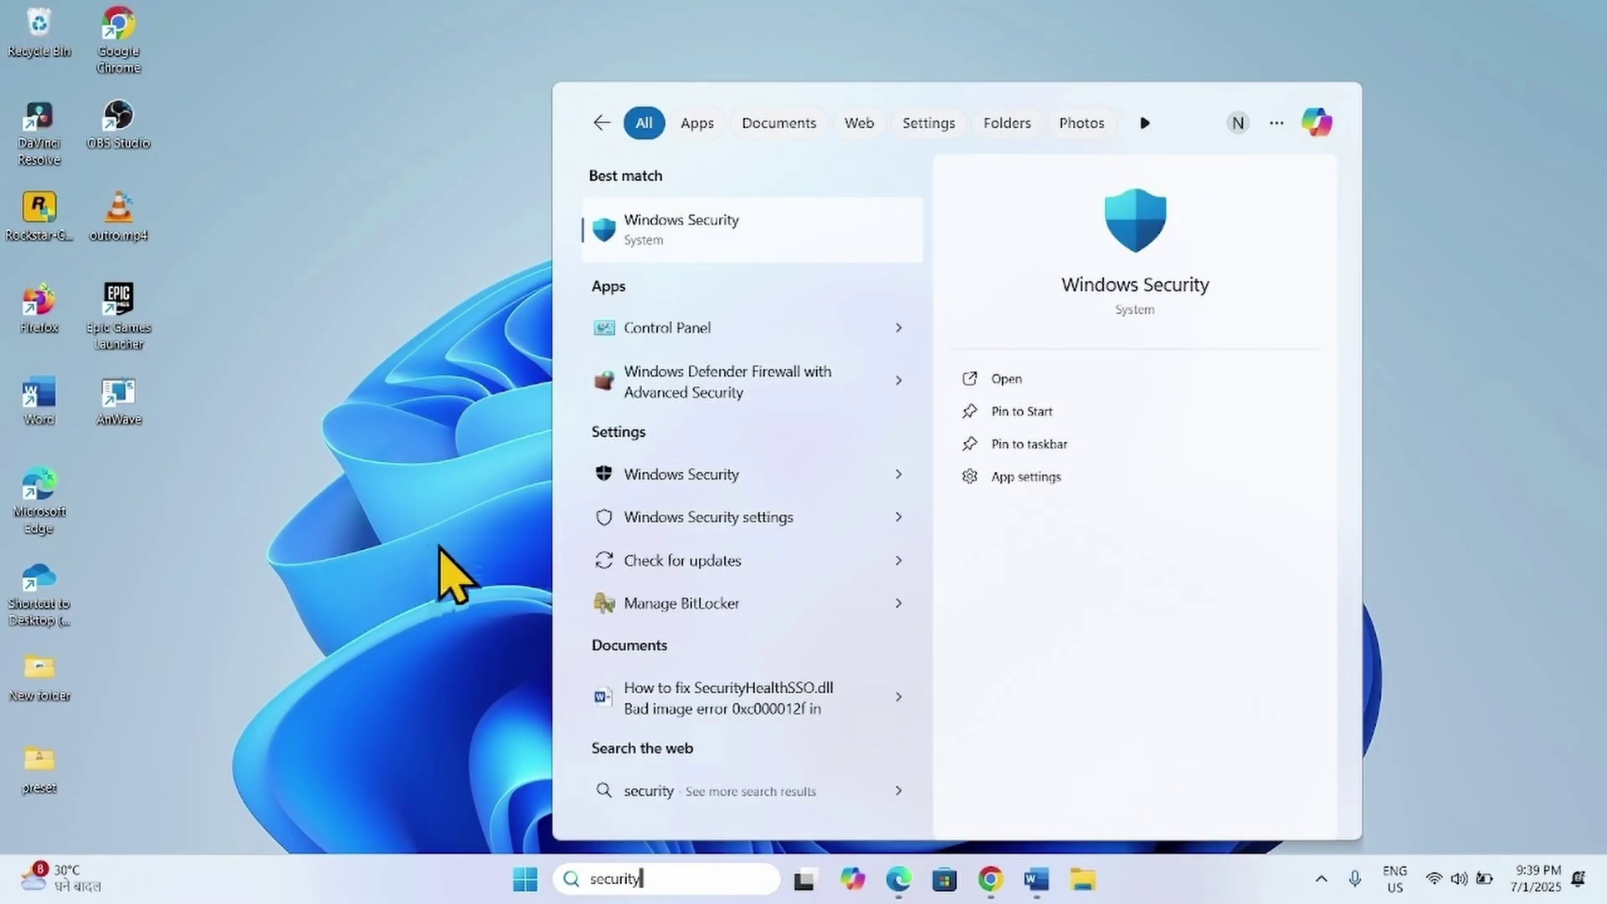
pyautogui.click(688, 228)
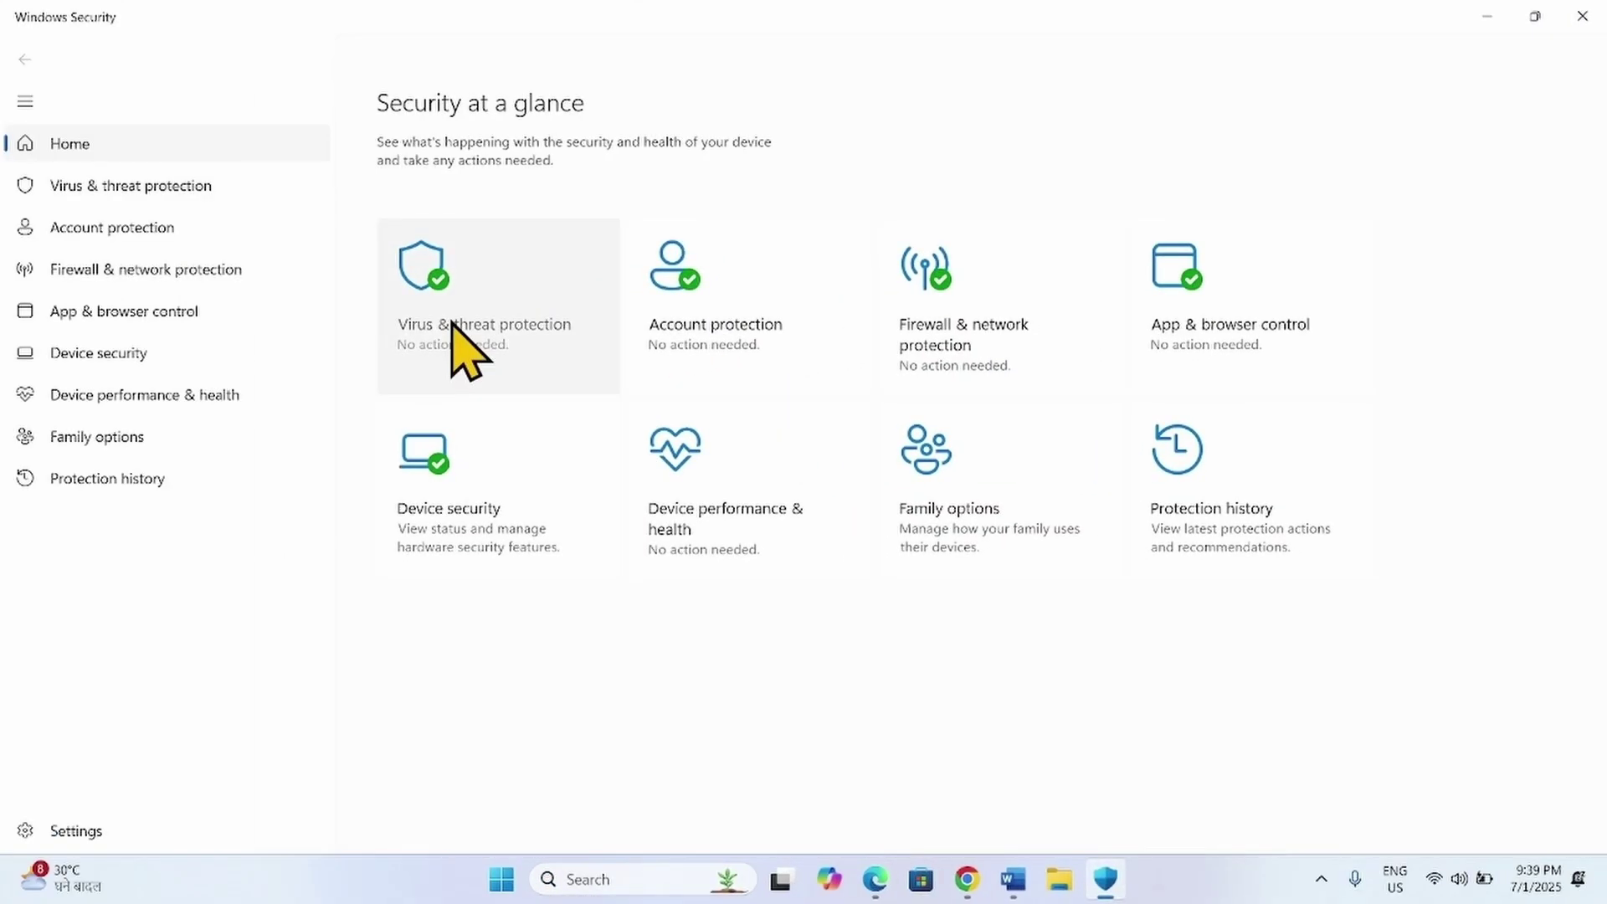
pyautogui.click(453, 321)
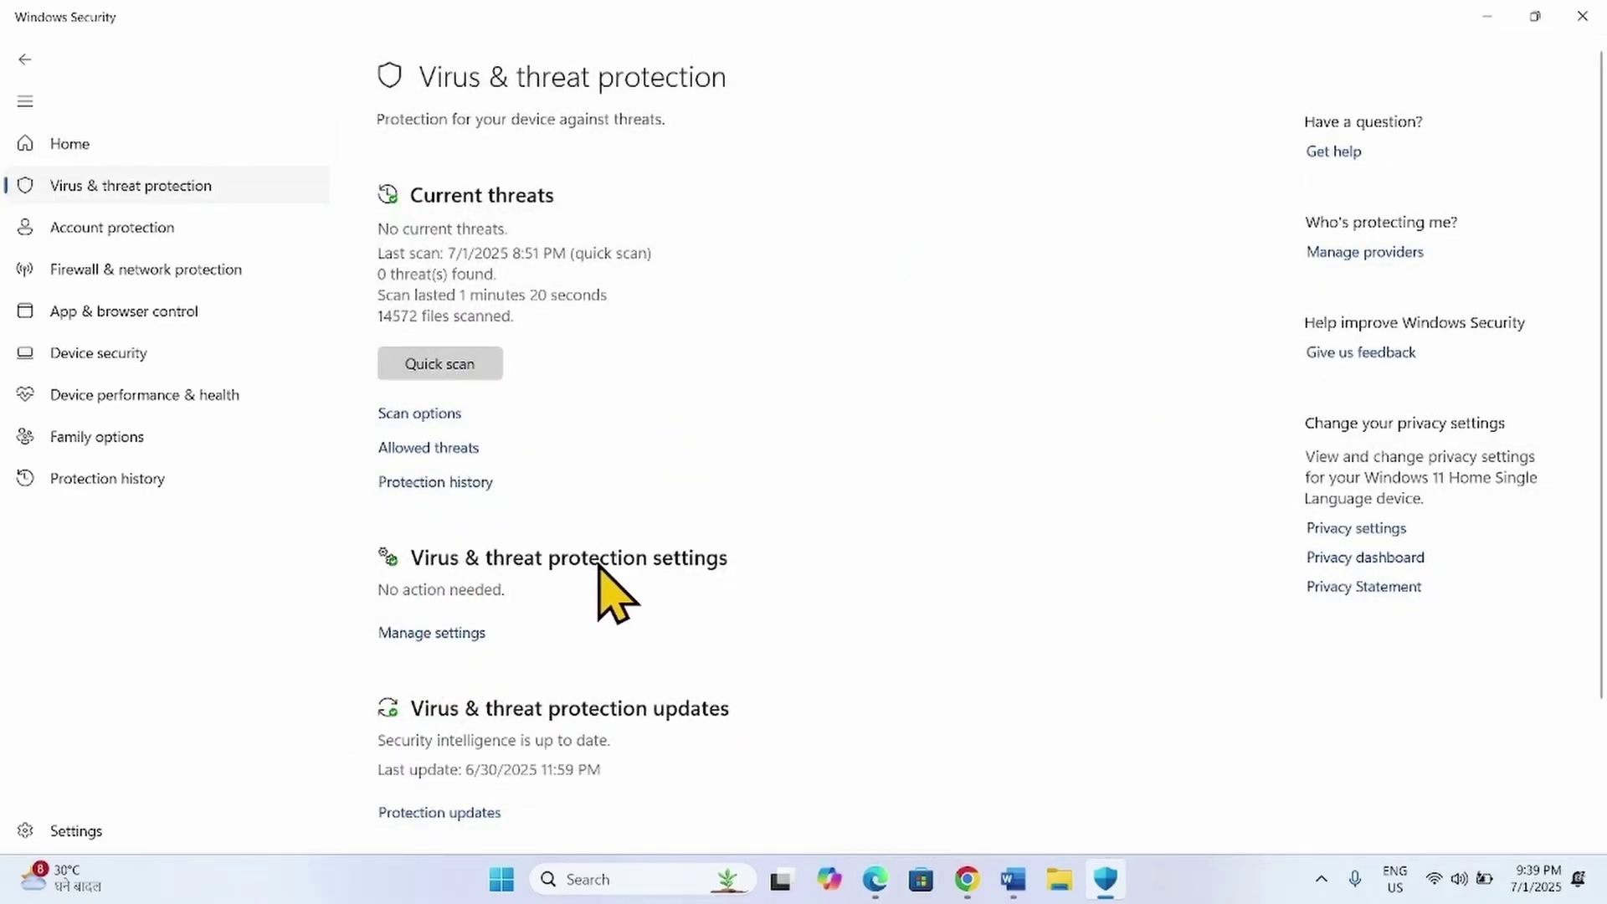
pyautogui.click(423, 632)
# - Turn off Real-time protection, Cloud-delivered protection, Automatic sample submission and Tamper Protection
pyautogui.scroll(-10, 552, 284)
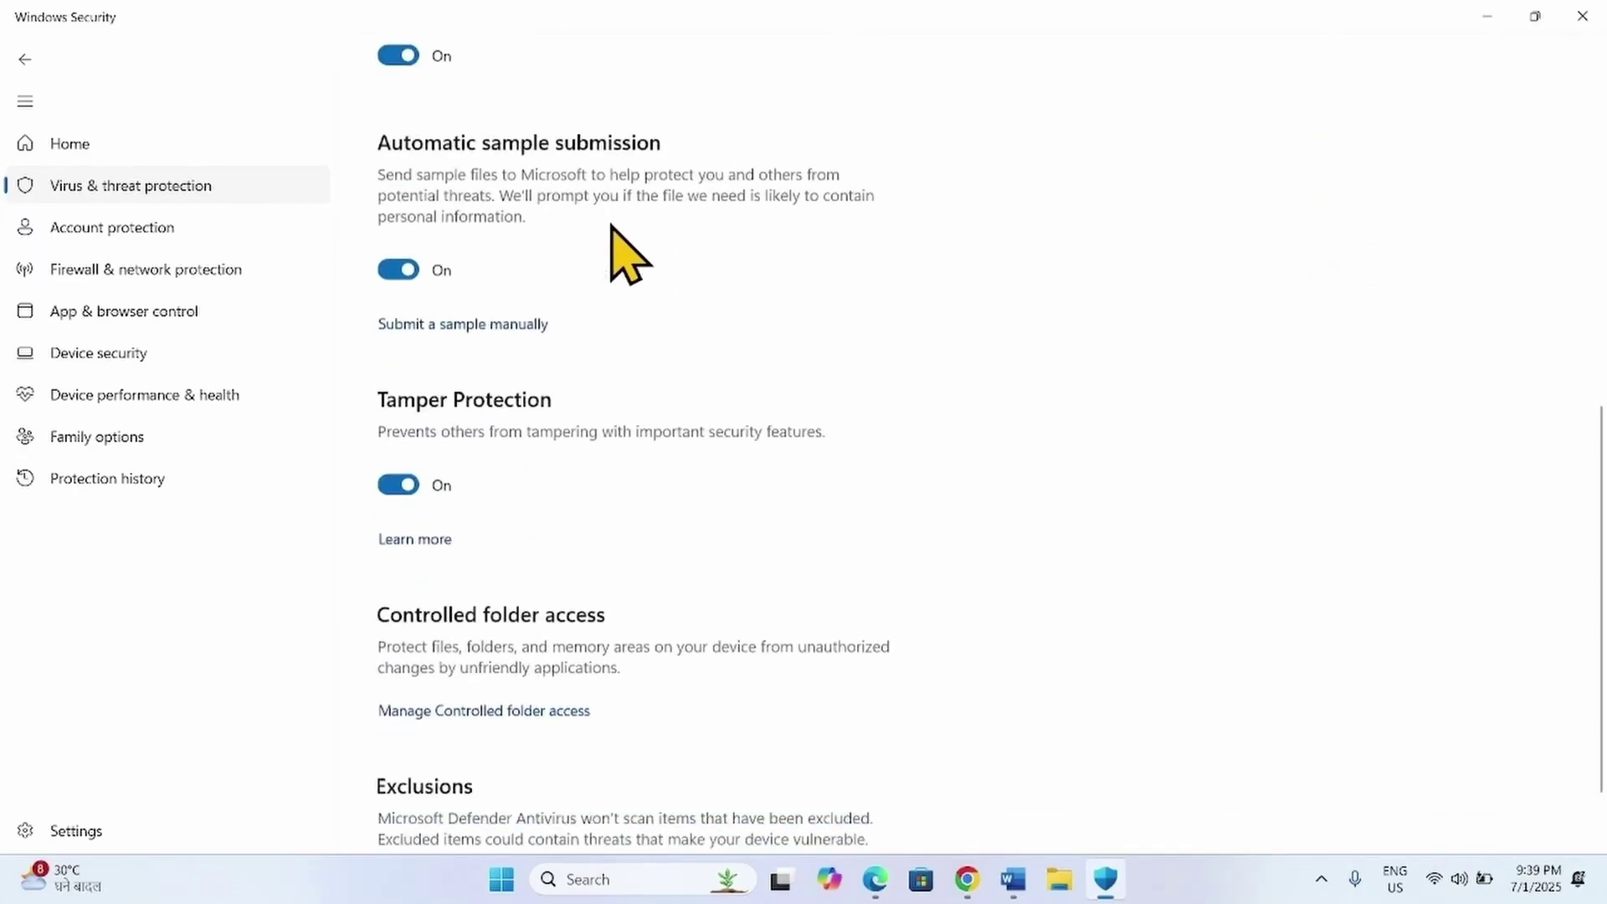
pyautogui.scroll(-1, 627, 255)
pyautogui.scroll(12, 619, 268)
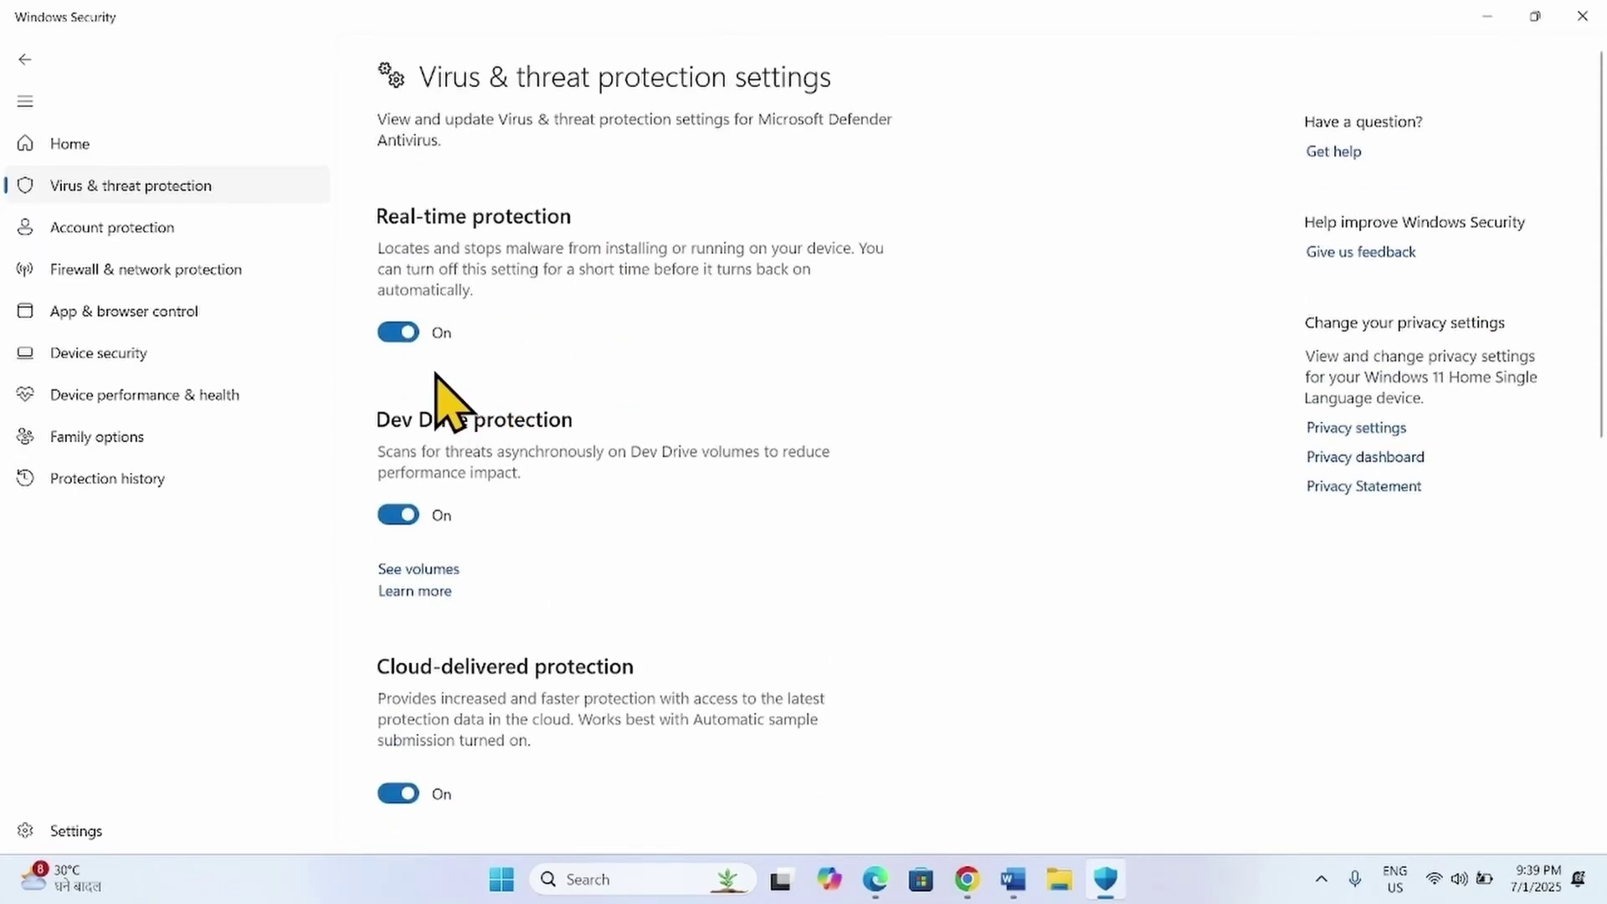
pyautogui.click(398, 332)
pyautogui.click(690, 615)
pyautogui.scroll(-5, 456, 577)
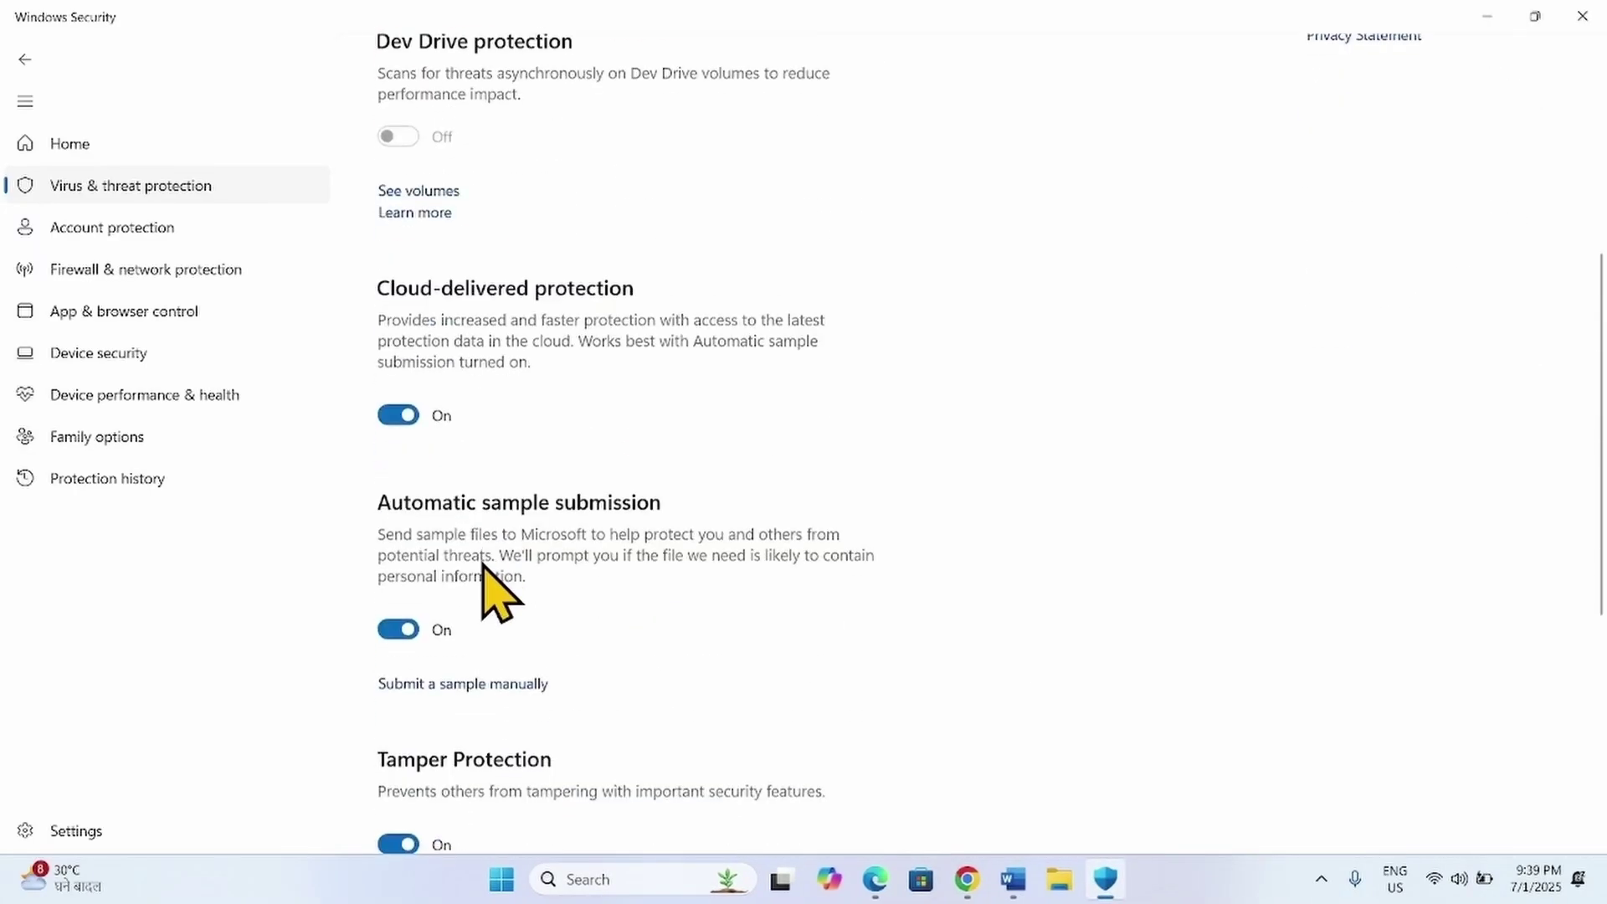
pyautogui.click(398, 414)
pyautogui.click(398, 670)
pyautogui.scroll(-7, 586, 502)
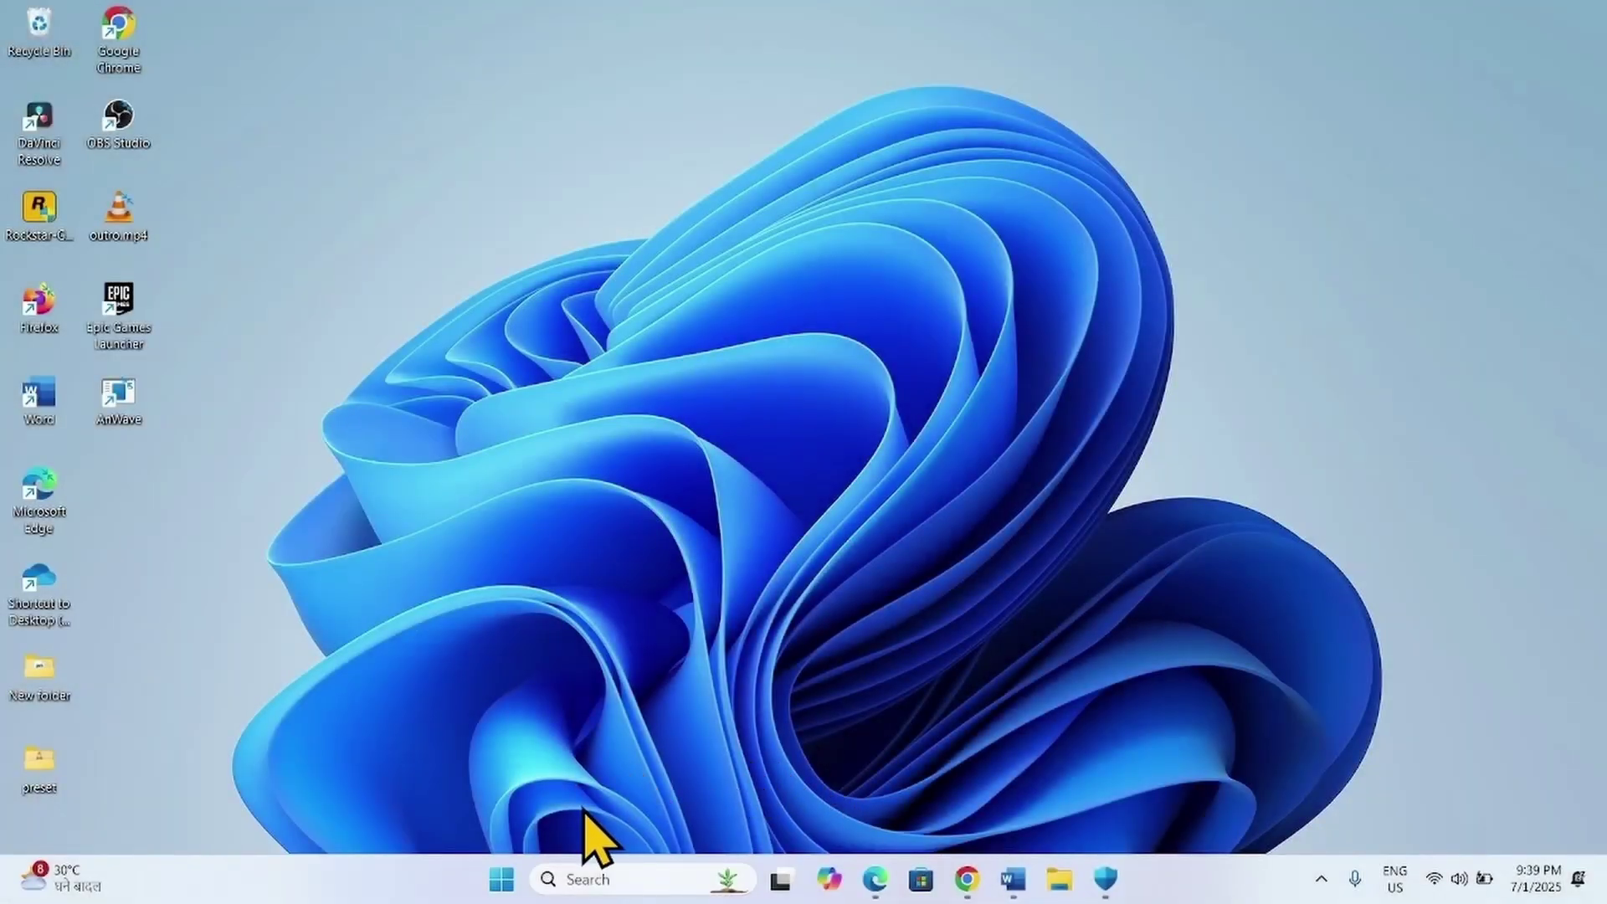
# - Return to Windows Security and turn Real-time protection, Cloud-delivered protection, Automatic sample submission and Tamper Protection back on
pyautogui.click(1106, 876)
pyautogui.scroll(10, 519, 284)
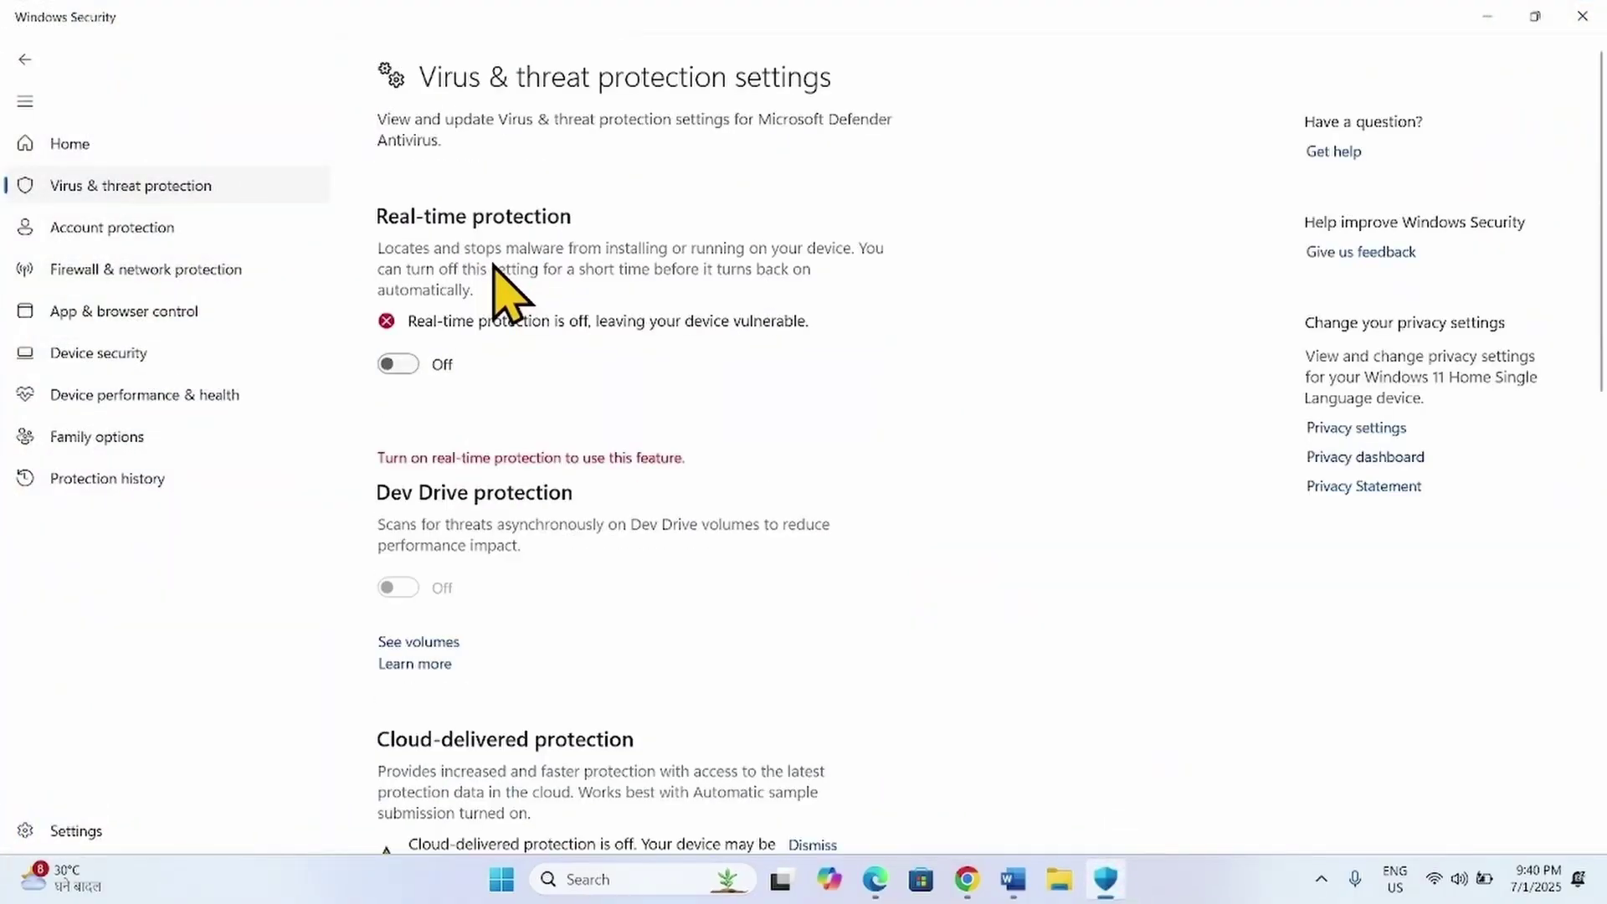
pyautogui.click(400, 364)
pyautogui.scroll(-10, 555, 538)
pyautogui.scroll(5, 537, 502)
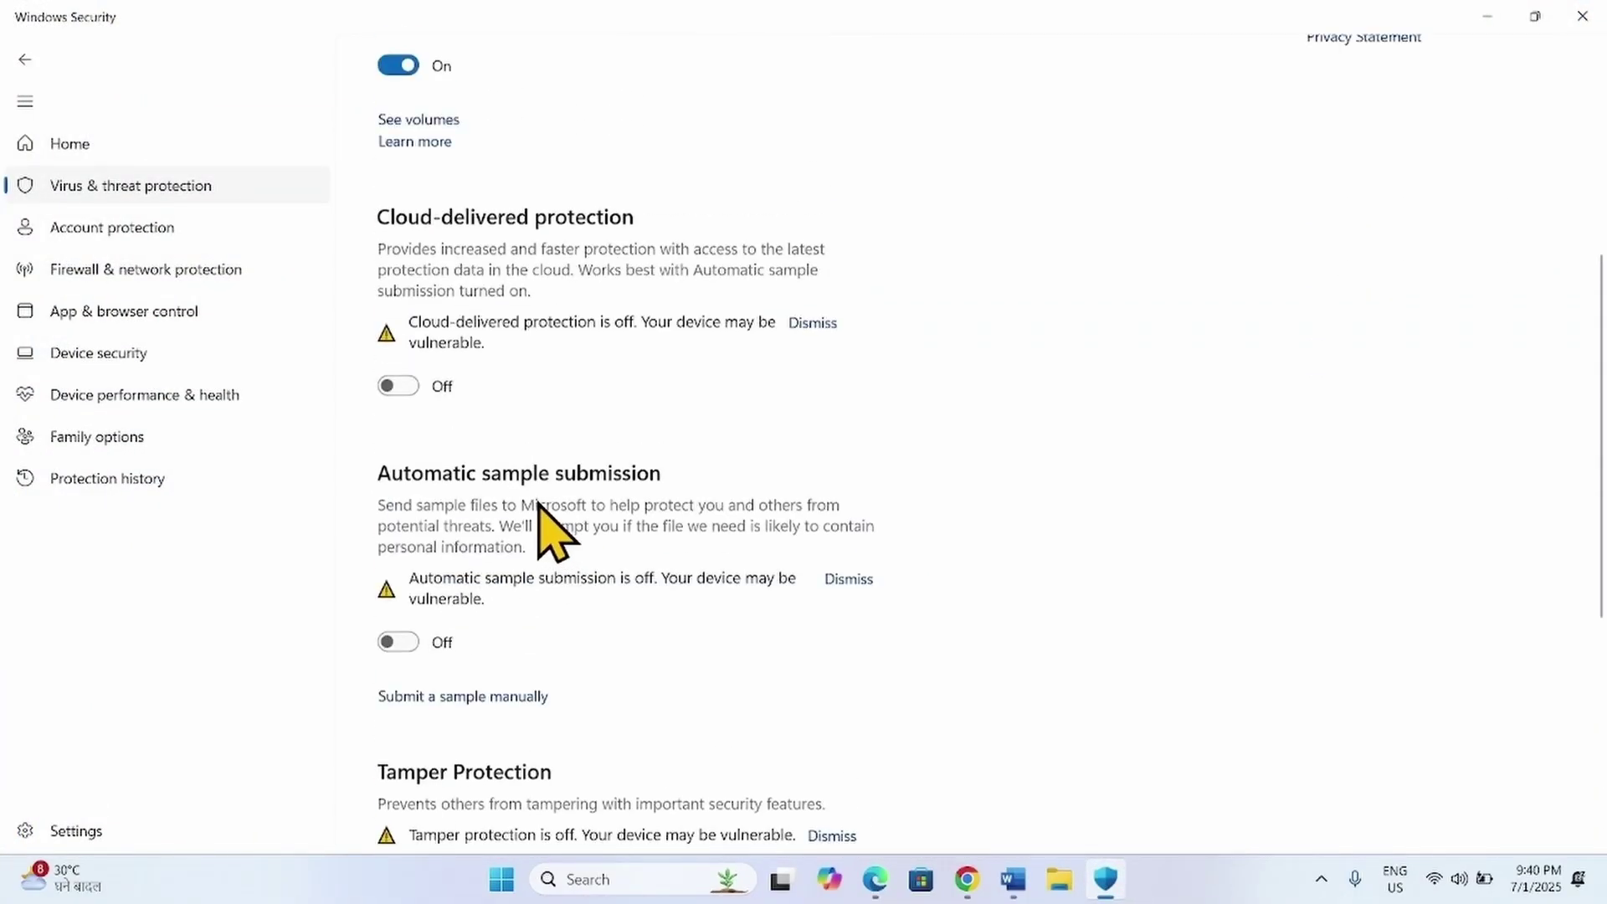
pyautogui.click(400, 386)
pyautogui.click(398, 599)
pyautogui.scroll(-5, 519, 544)
pyautogui.click(399, 392)
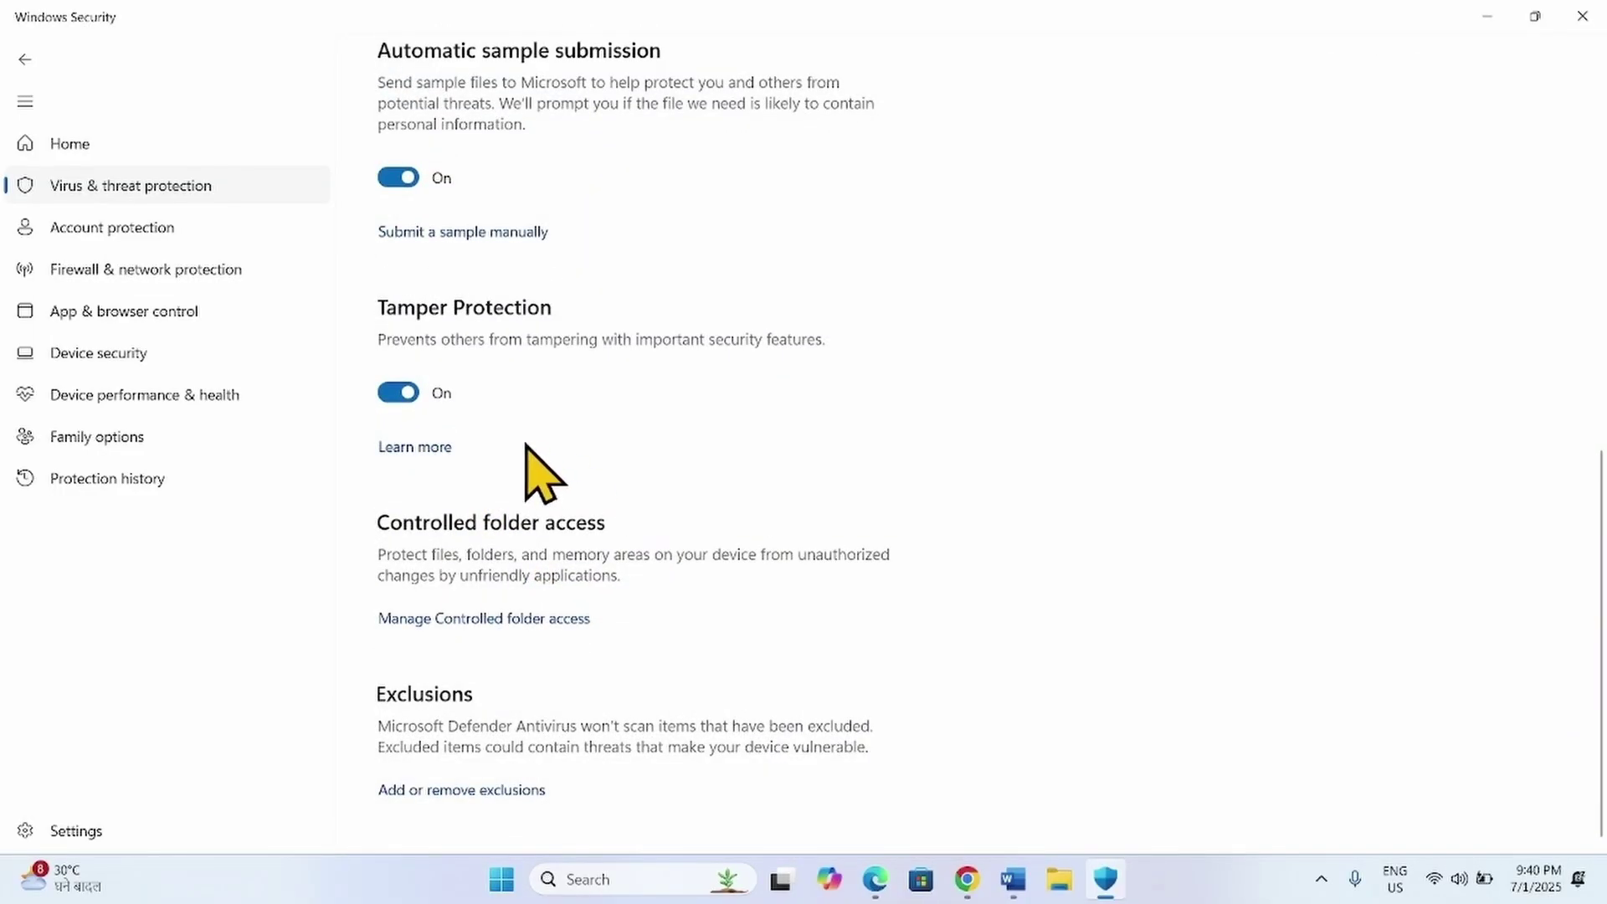
pyautogui.scroll(10, 595, 412)
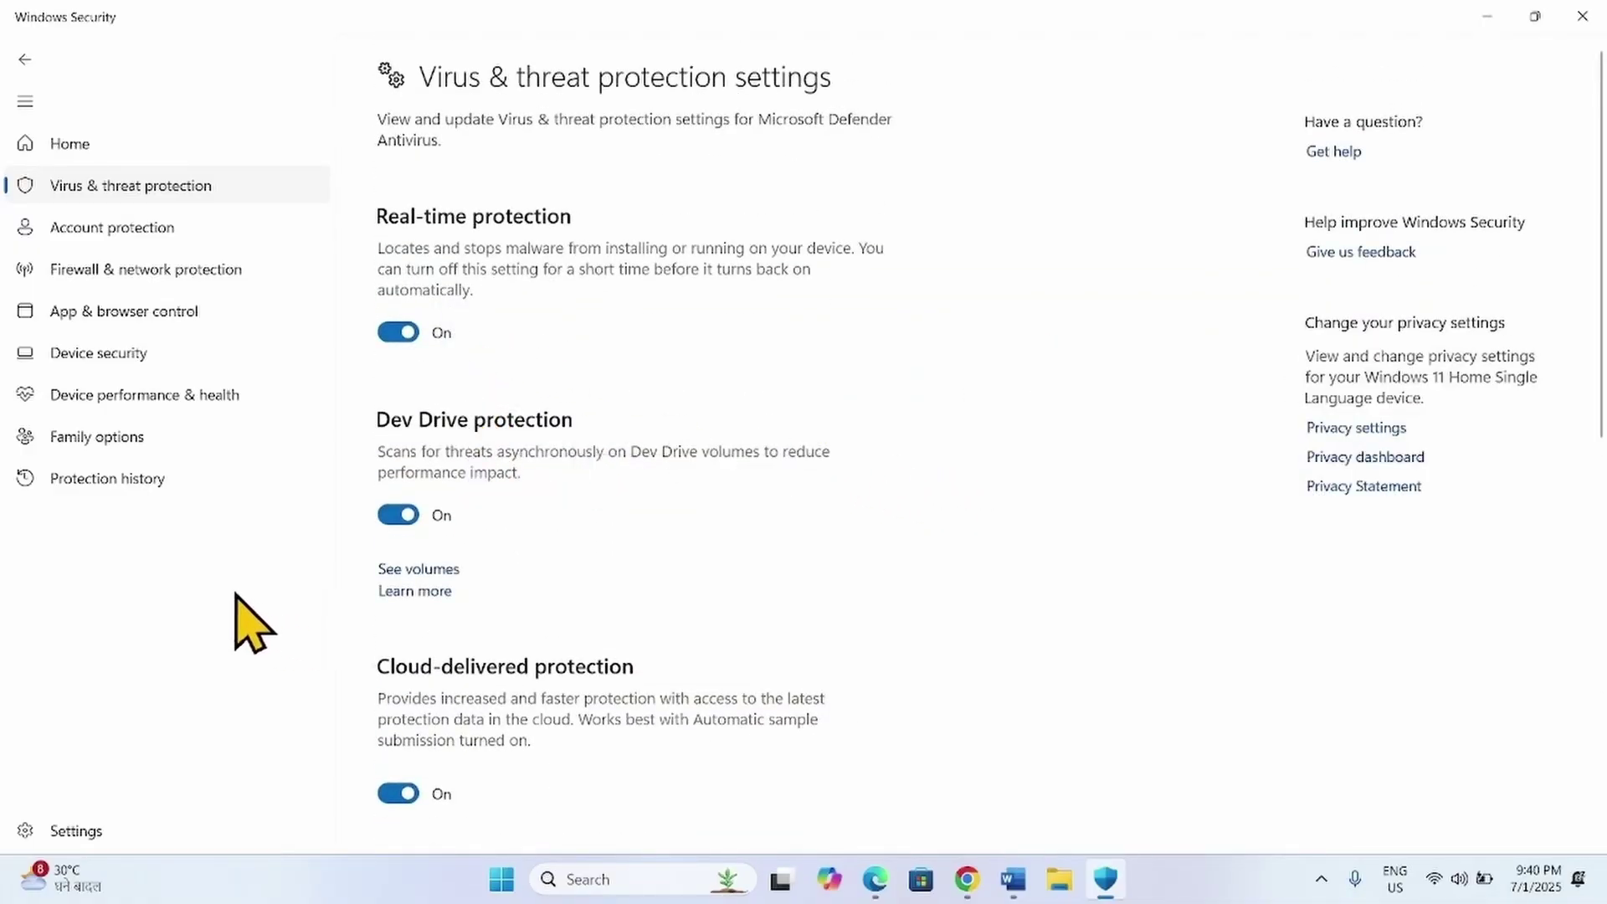
# - Turn off Microsoft Defender Firewall for the public network, allow the change, and minimize Windows Security
pyautogui.click(111, 272)
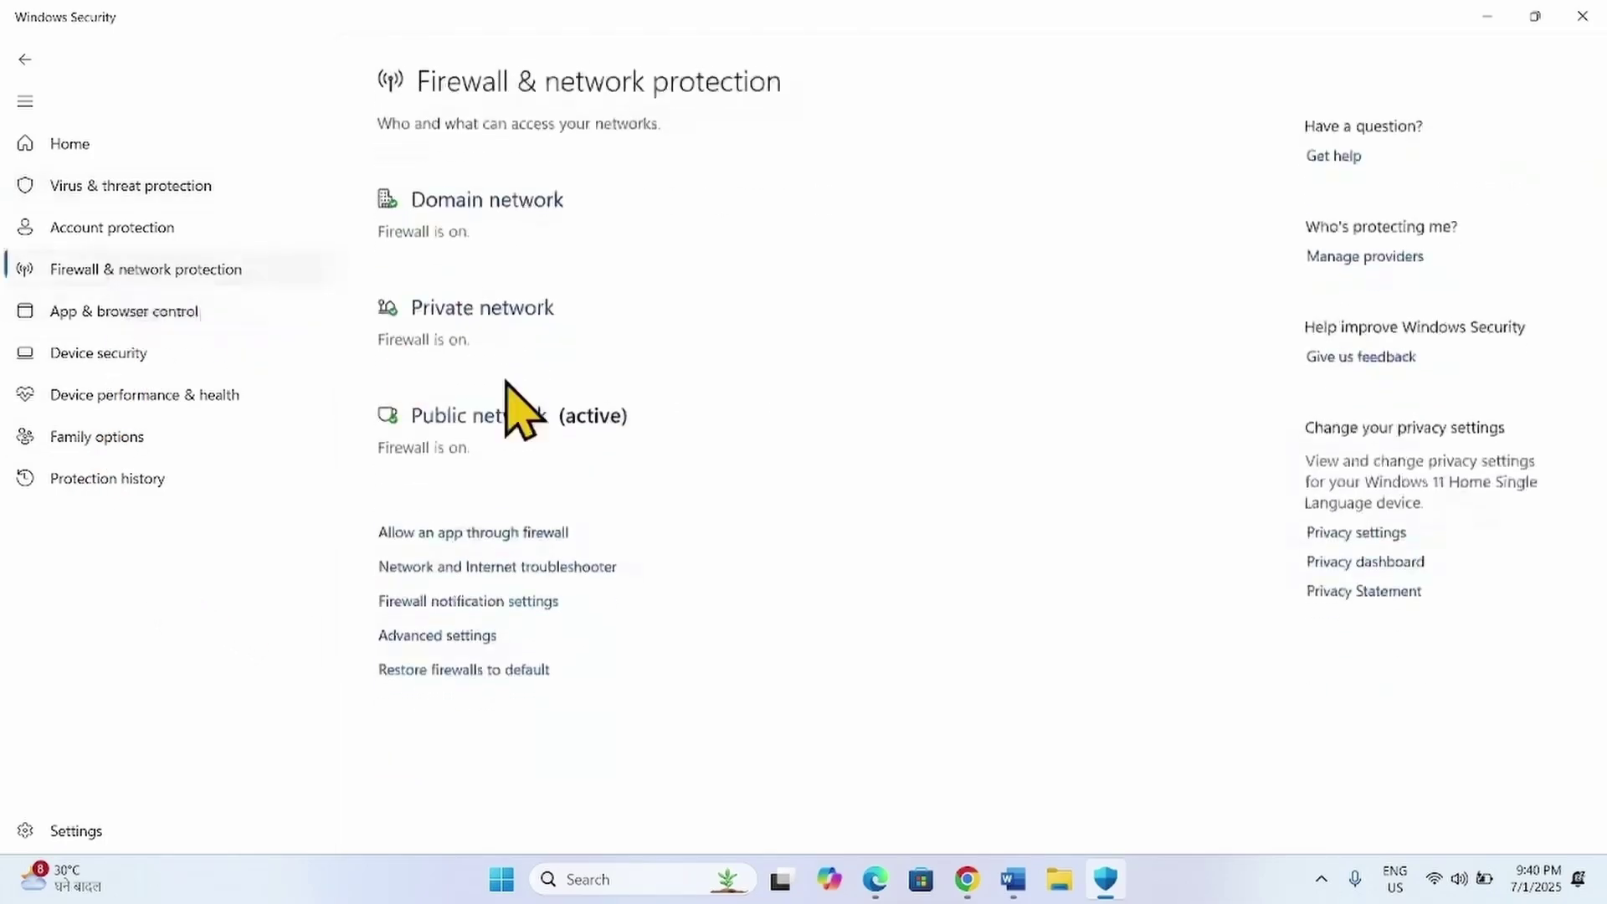
pyautogui.click(433, 414)
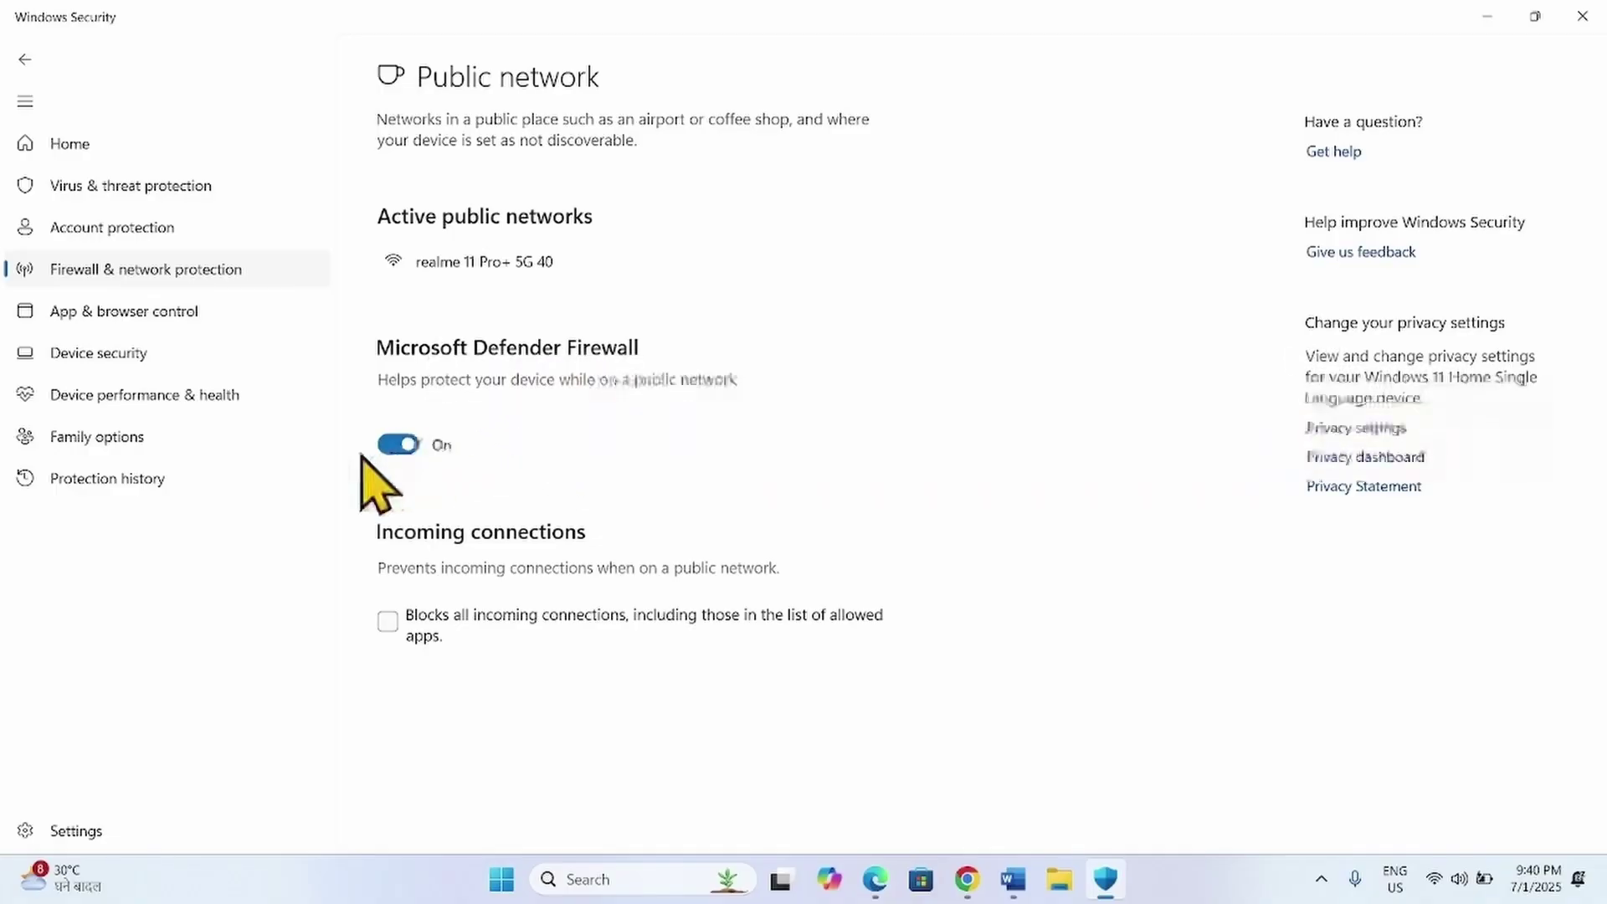
pyautogui.click(392, 446)
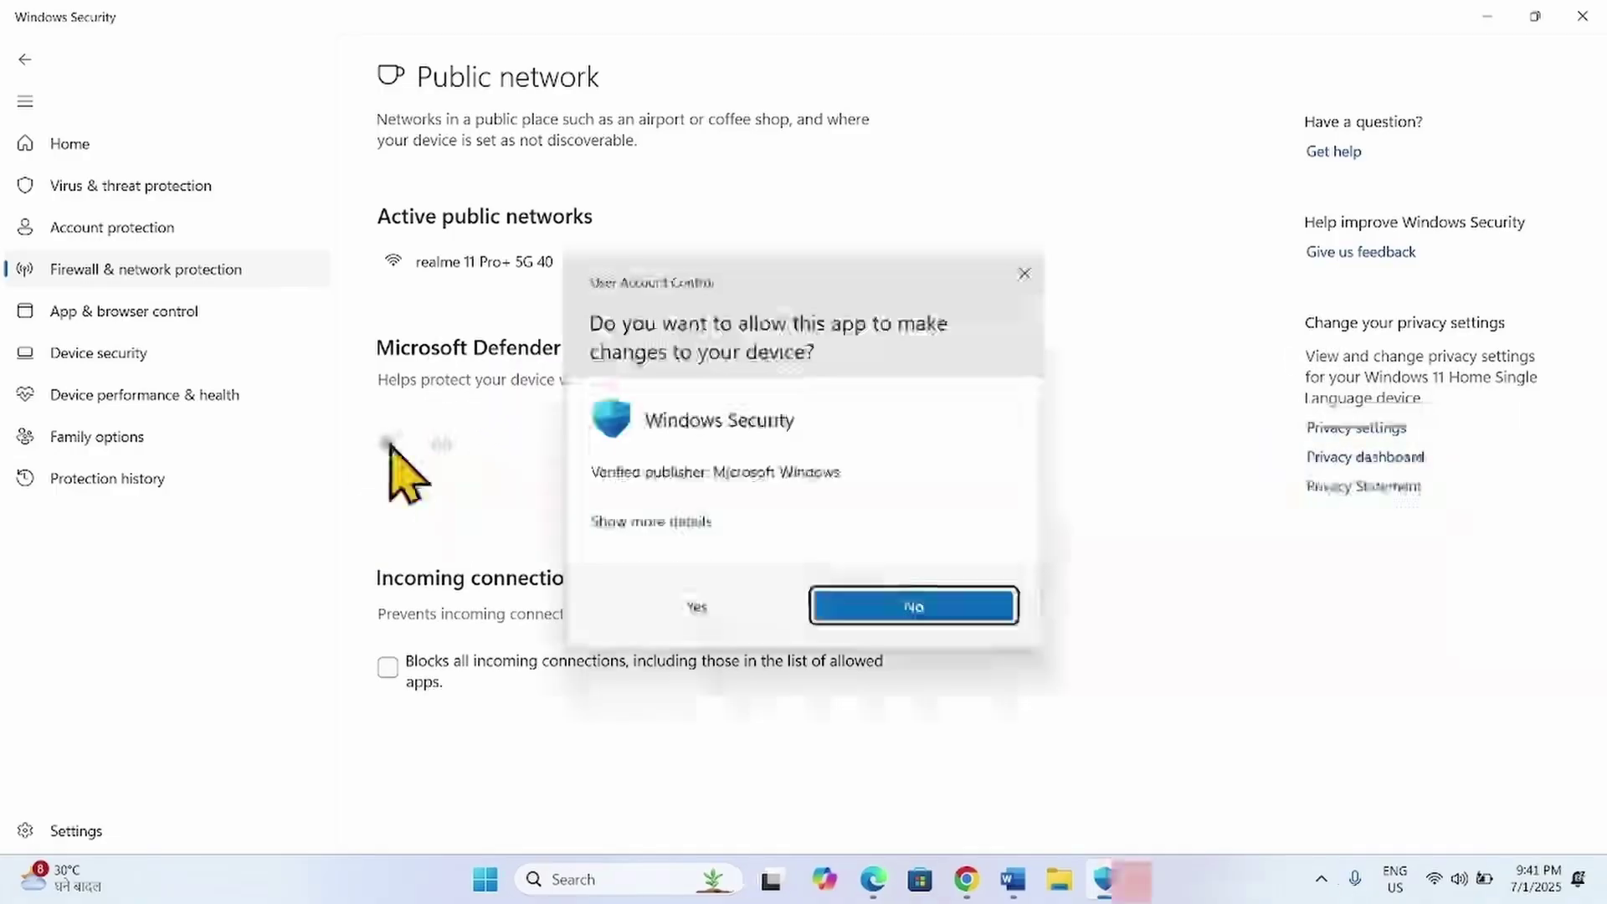
pyautogui.click(694, 605)
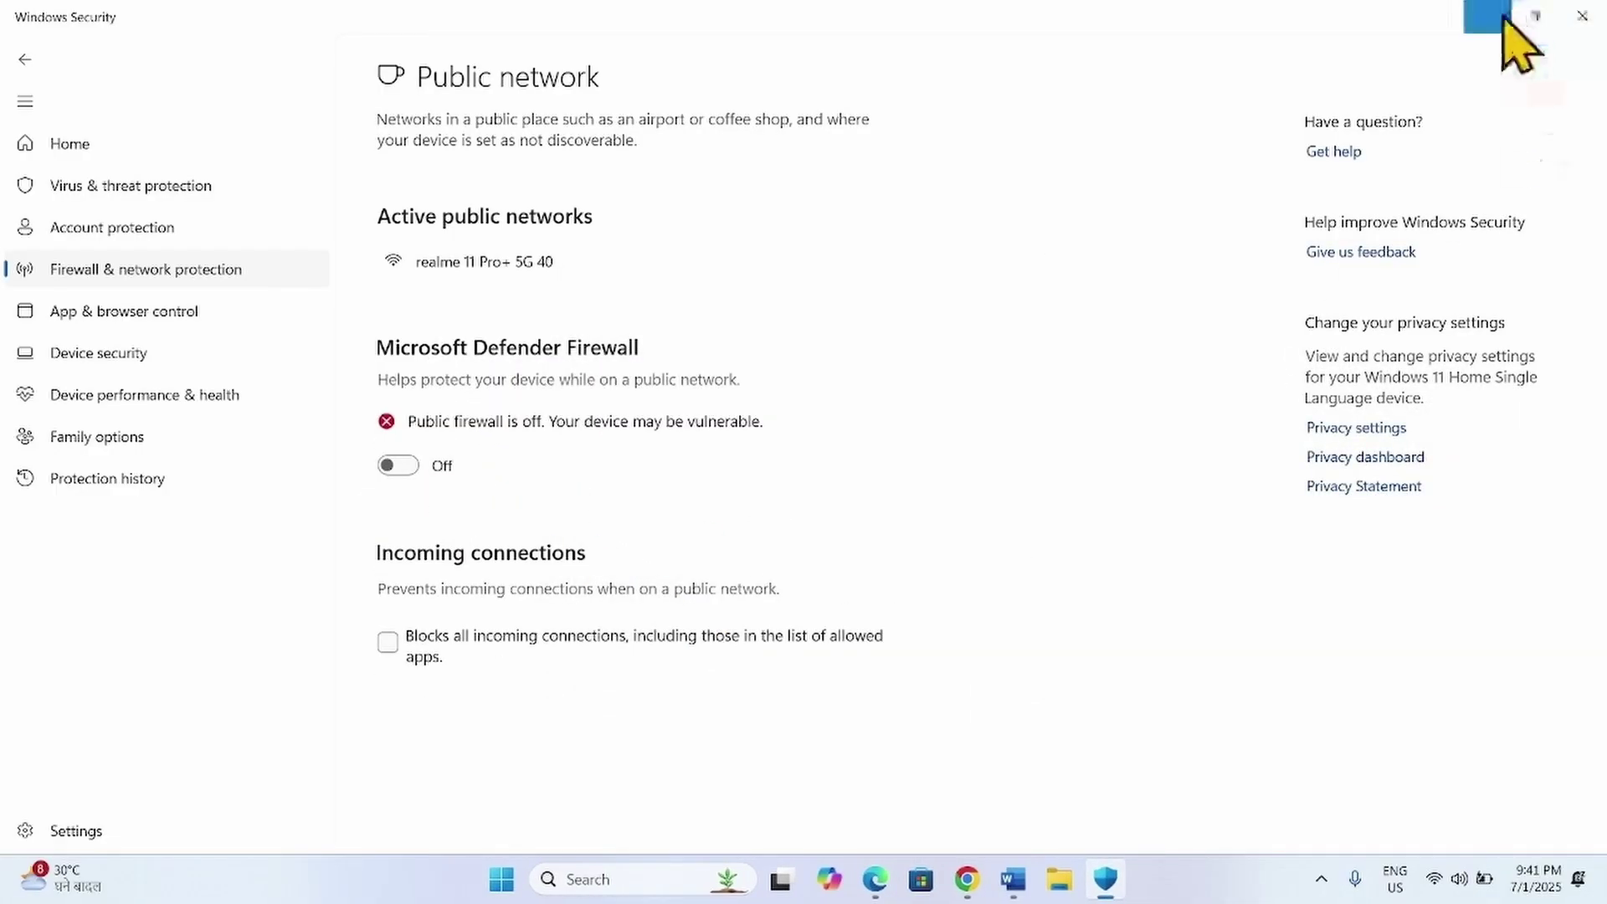
pyautogui.click(1487, 17)
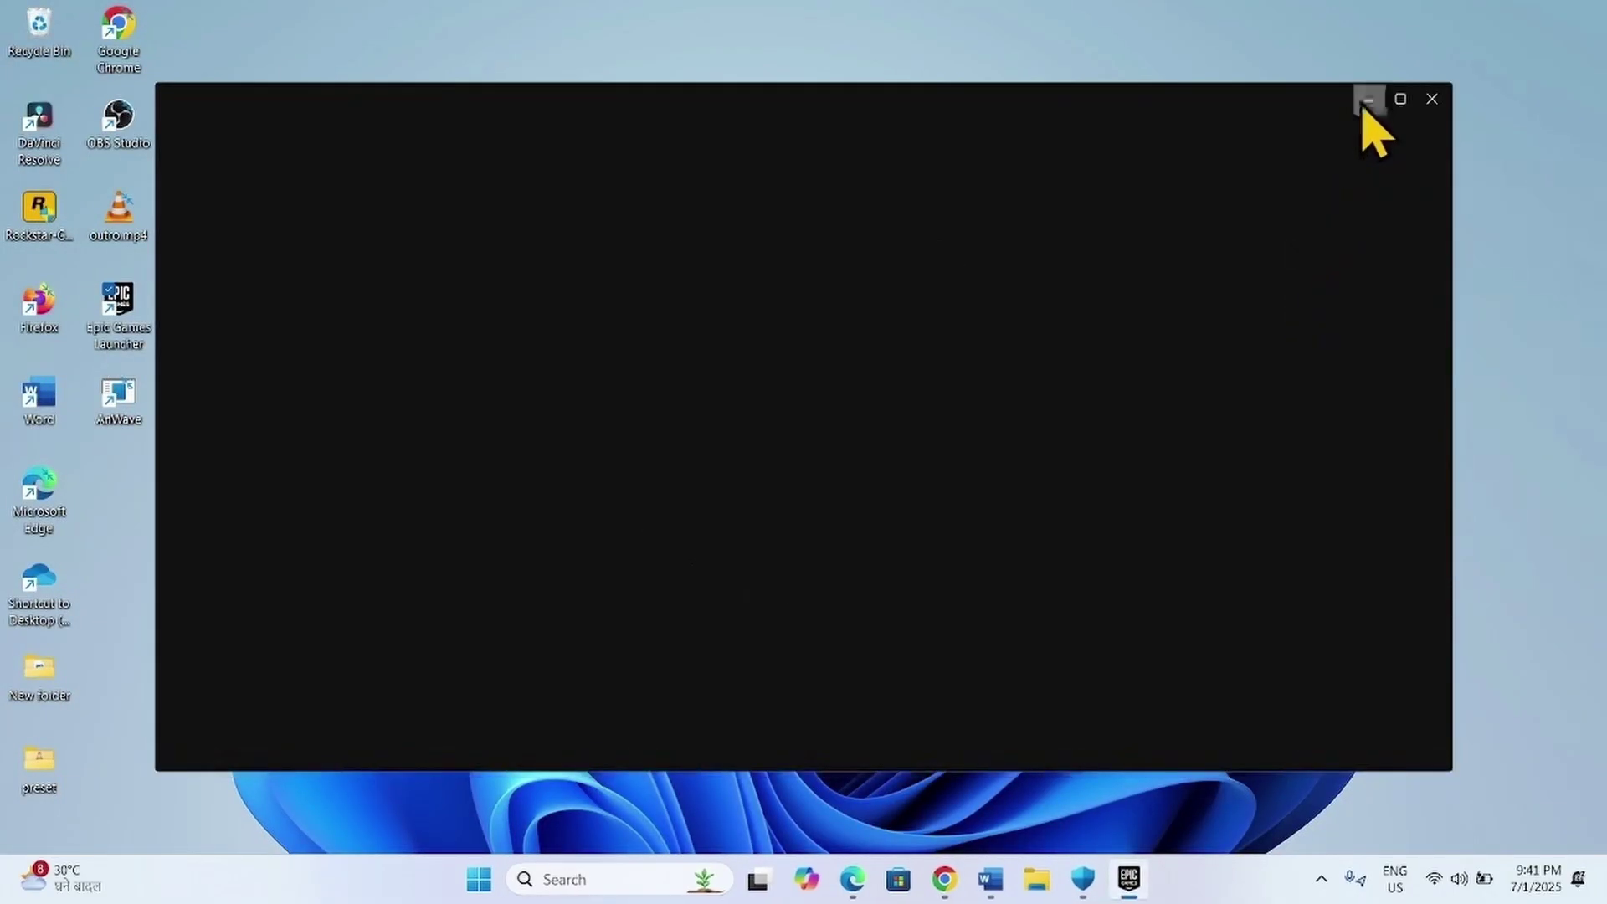
# - Minimize the Epic Games Launcher, turn the public network firewall back on in Windows Security, and close that window
pyautogui.click(1369, 100)
pyautogui.hotkey('alt', 'Tab')
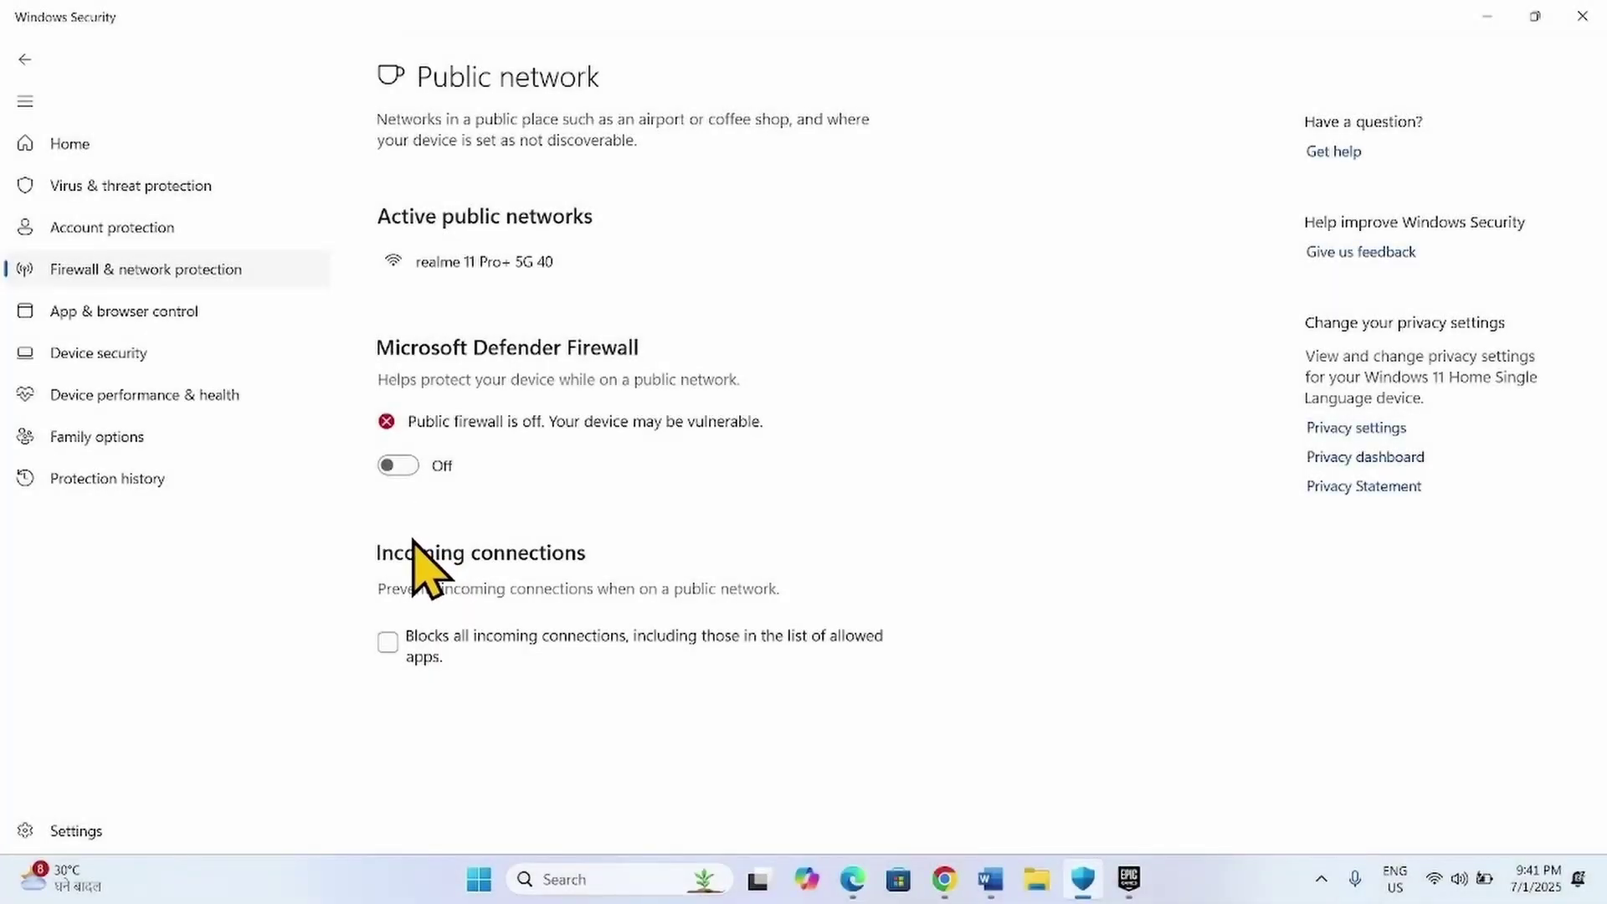
pyautogui.click(398, 465)
pyautogui.click(690, 604)
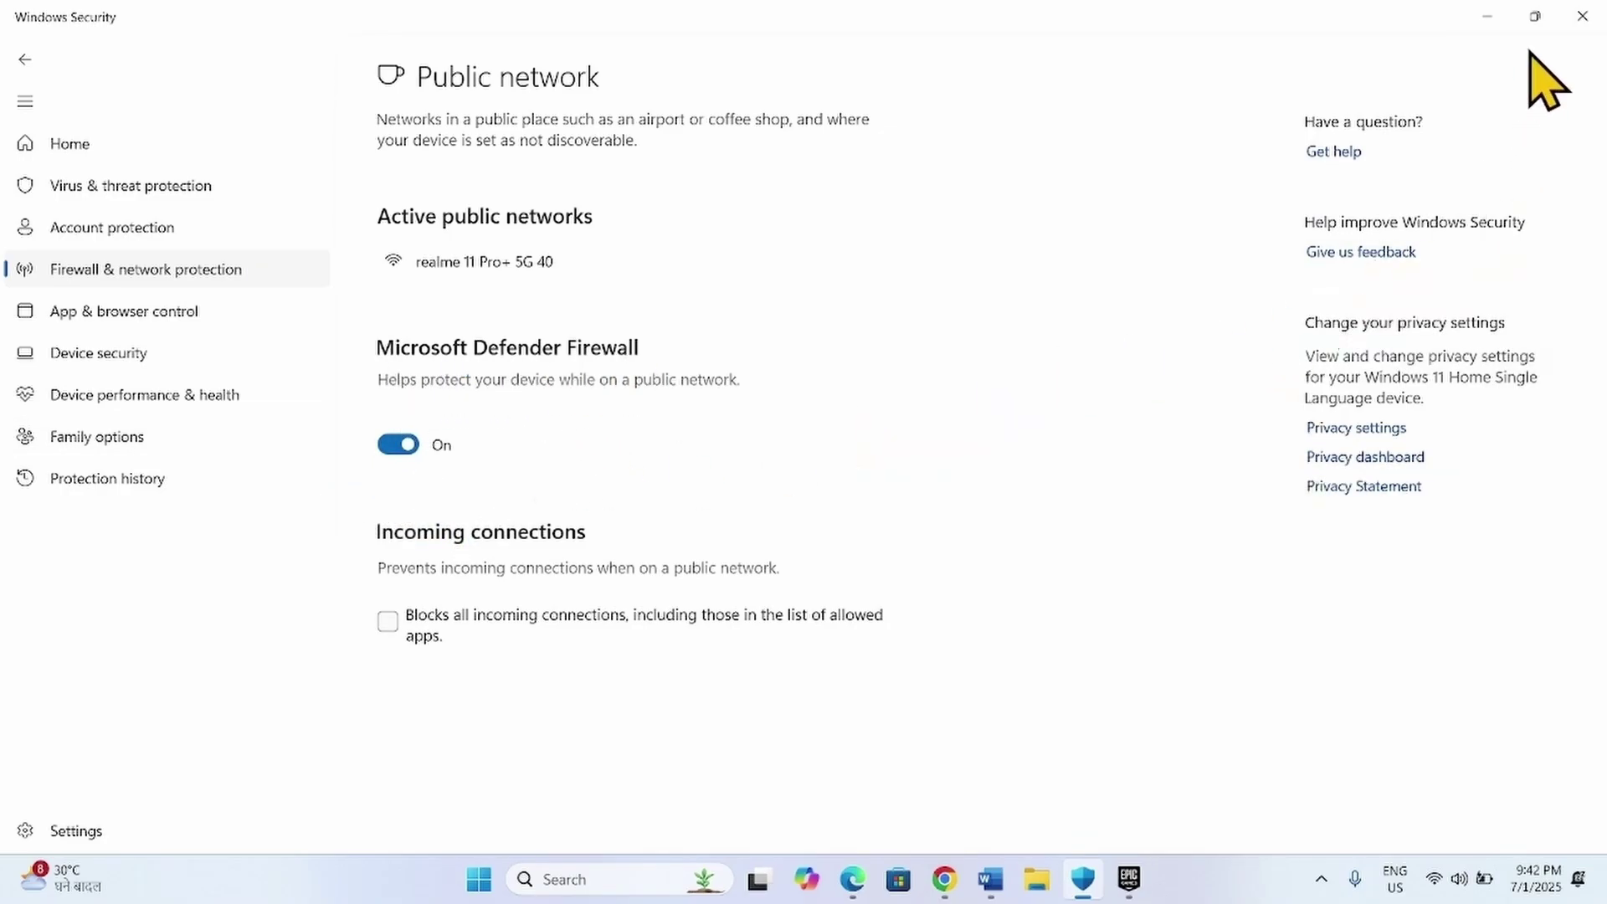
pyautogui.click(1581, 17)
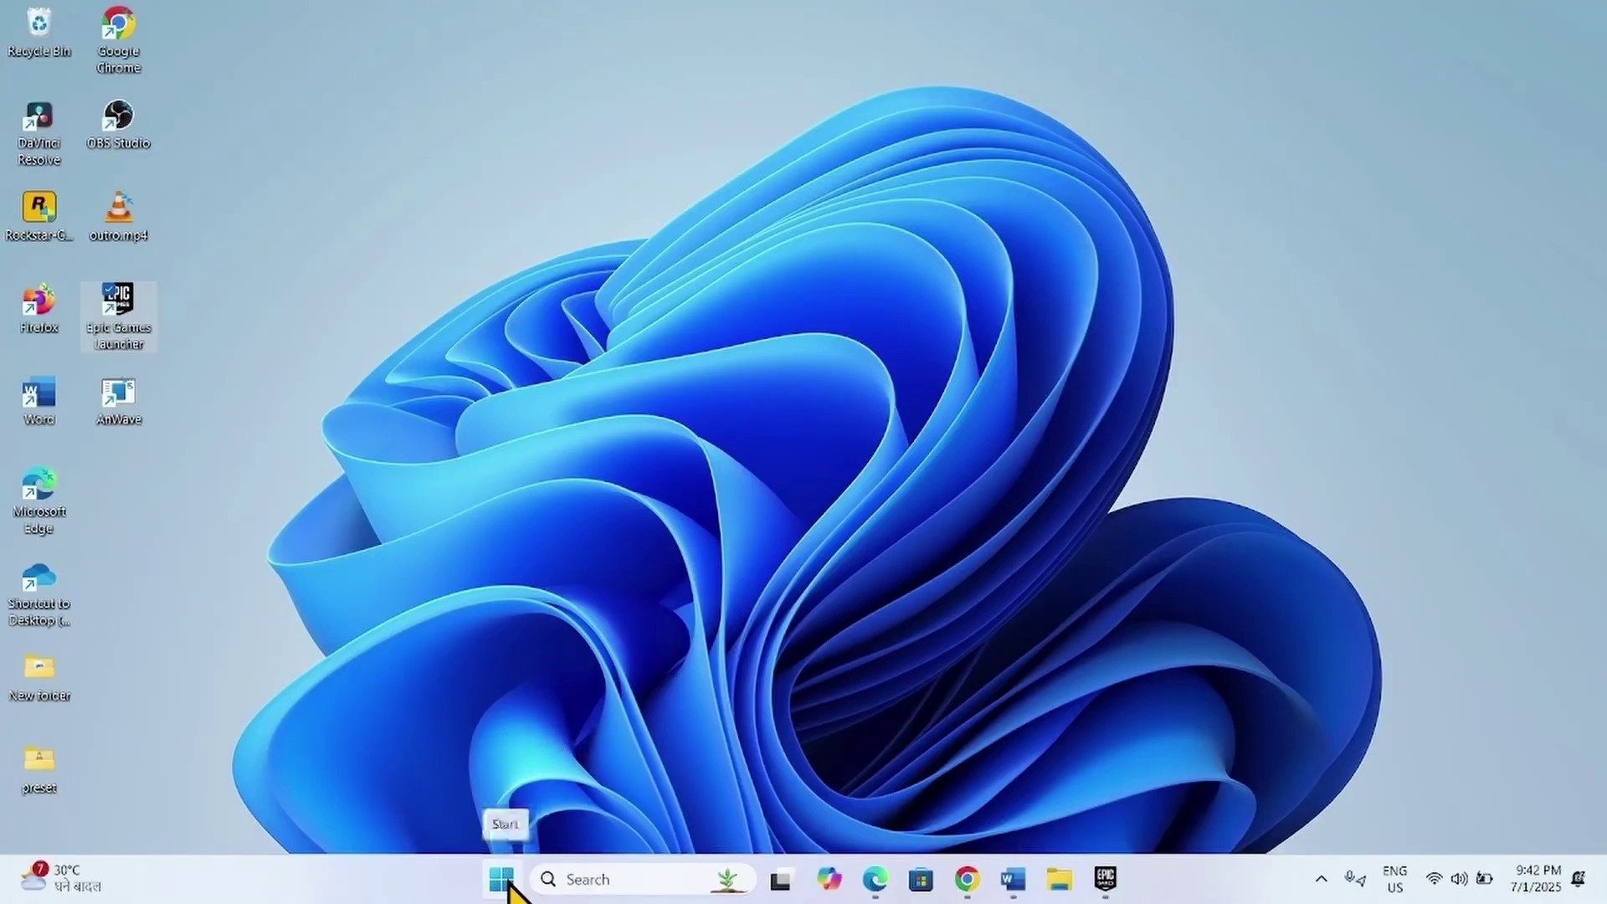
# - Bring up the uninstall confirmation for Blackmagic RAW Common Components in the installed apps list, dismiss it, and close Settings
pyautogui.rightClick(502, 878)
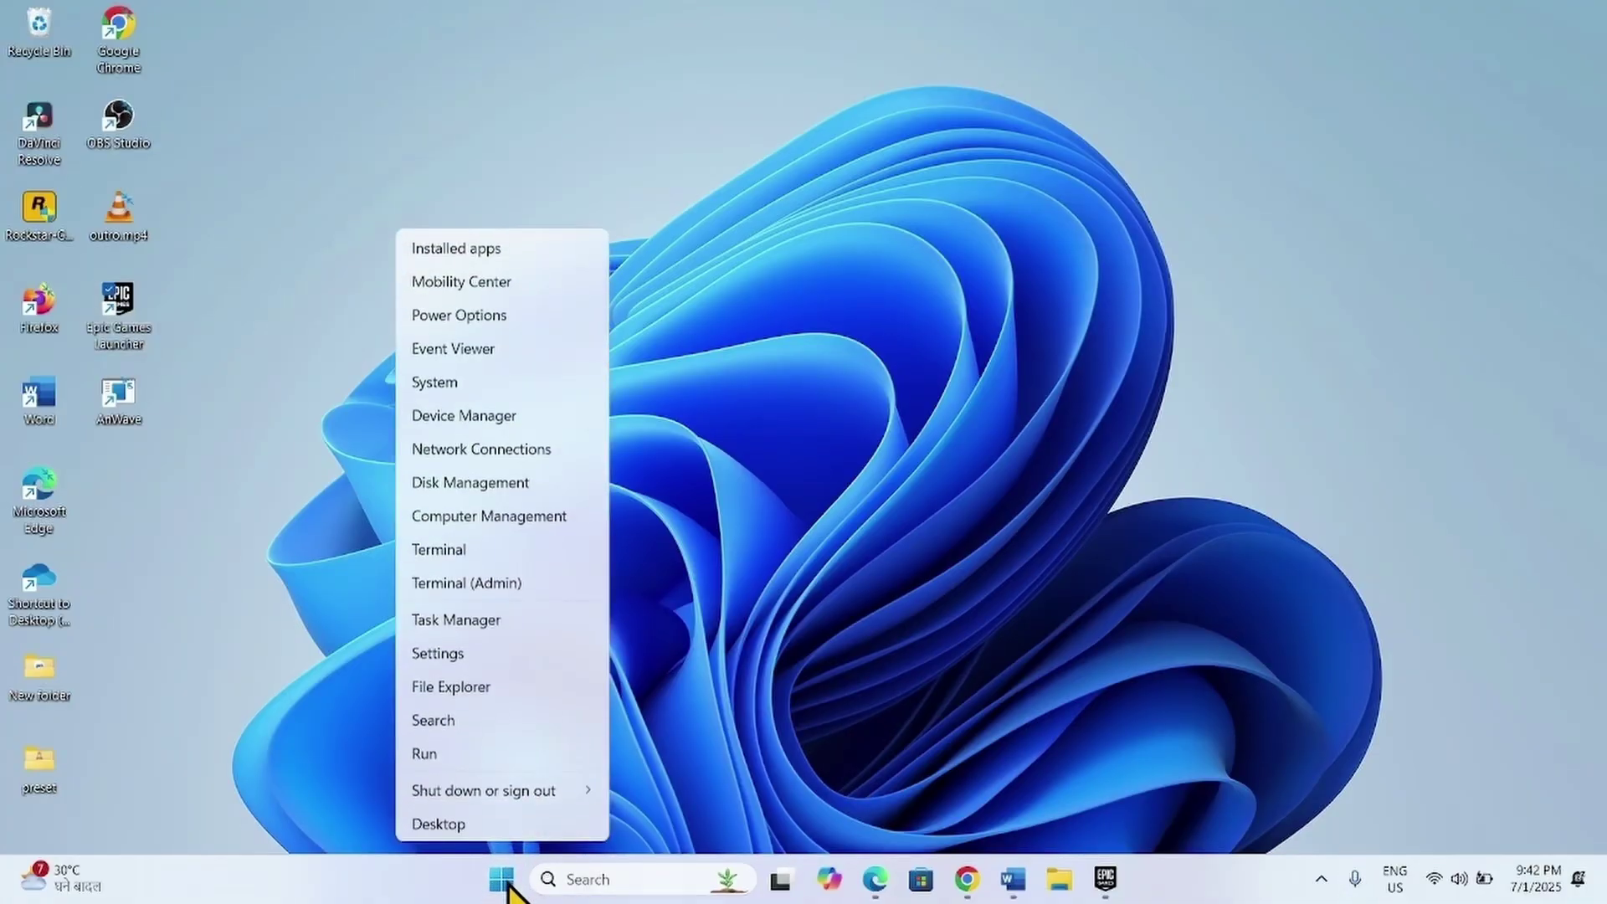
pyautogui.click(439, 250)
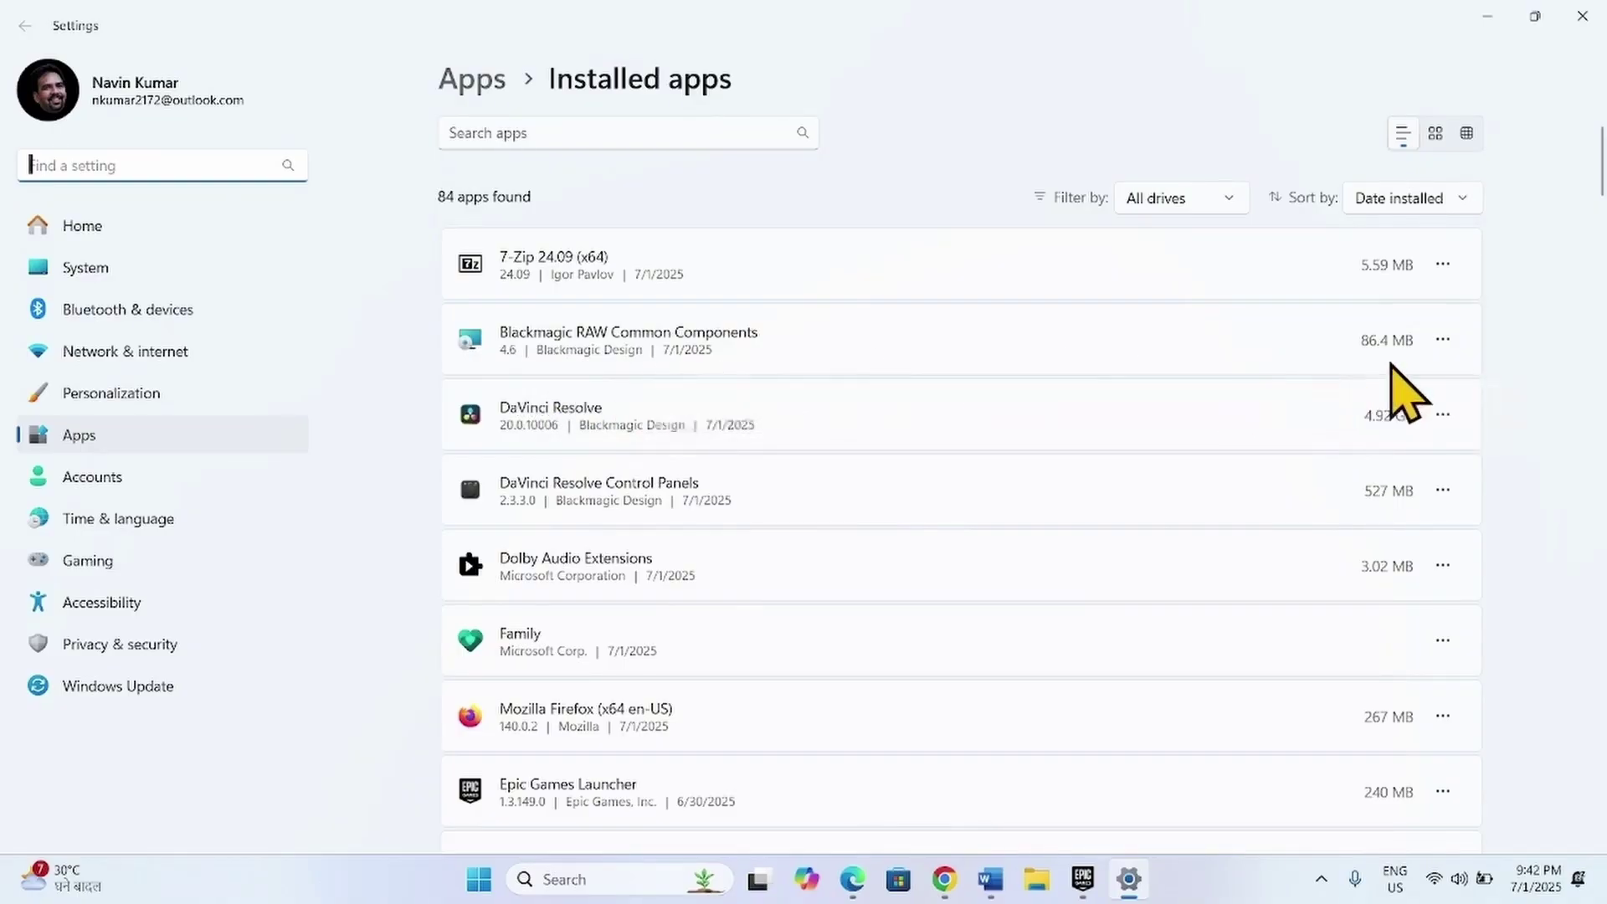
pyautogui.click(1441, 340)
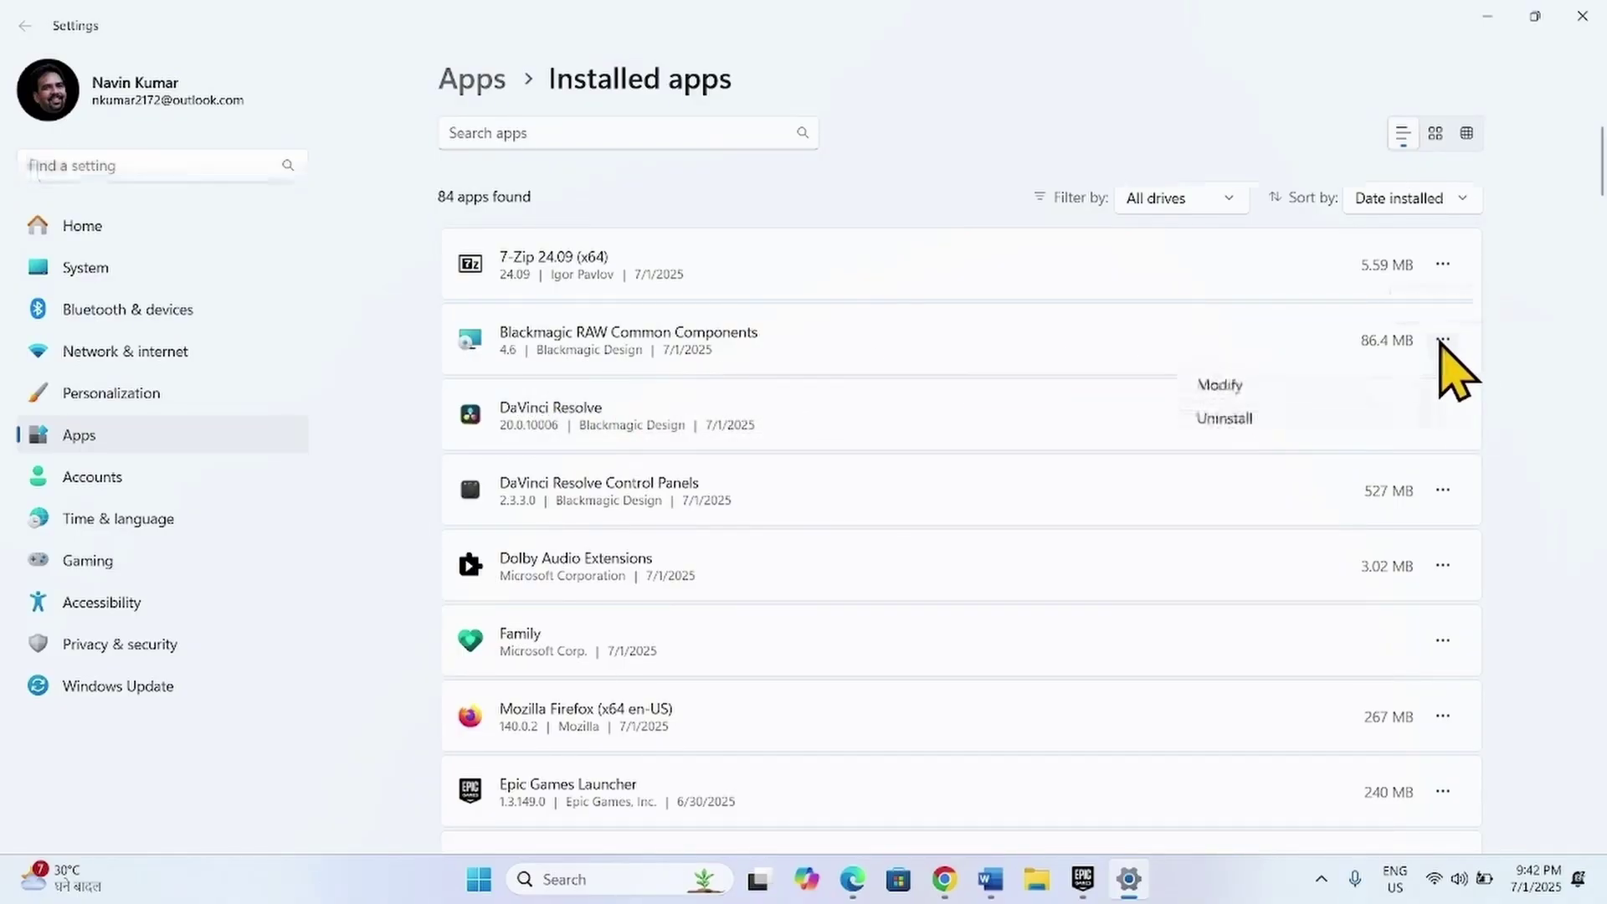
pyautogui.click(1285, 416)
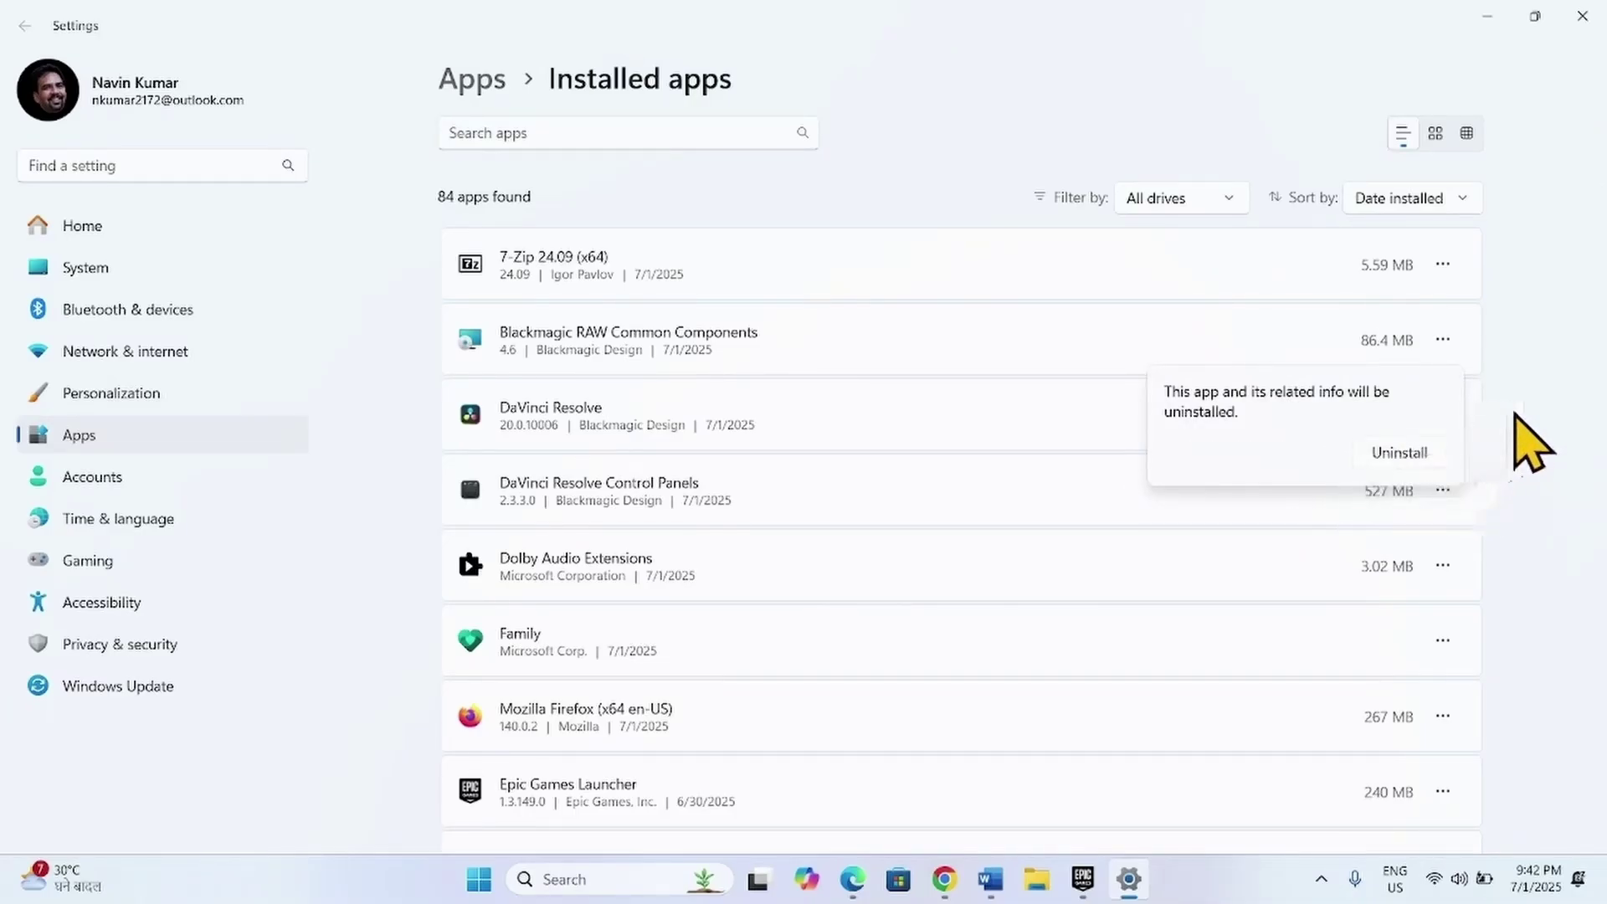
pyautogui.click(1528, 438)
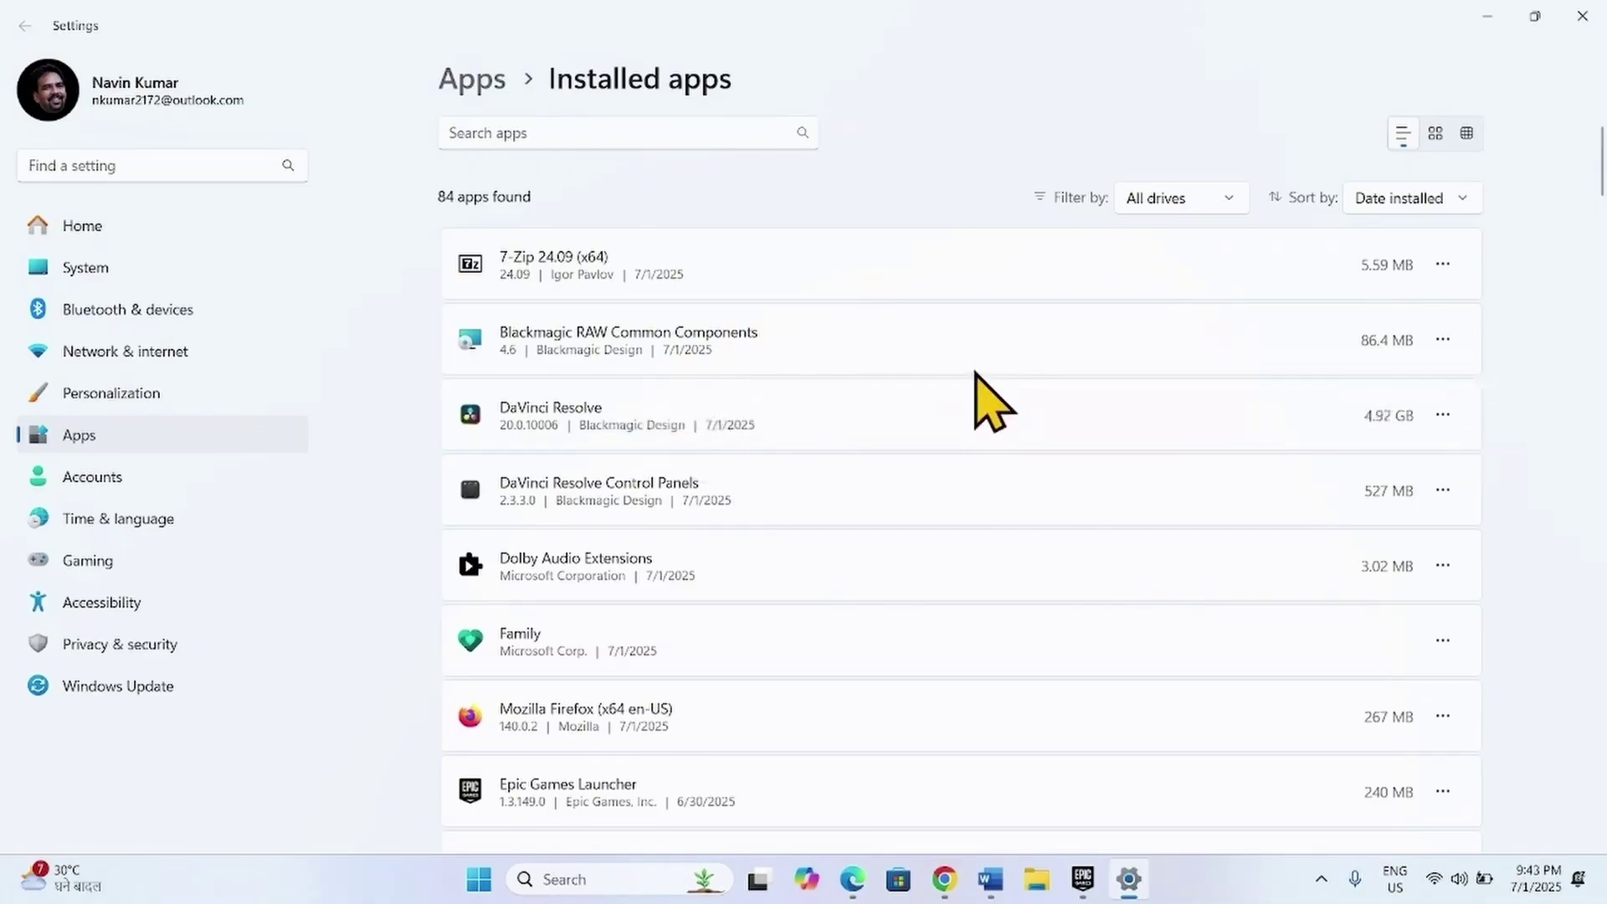
pyautogui.click(1583, 19)
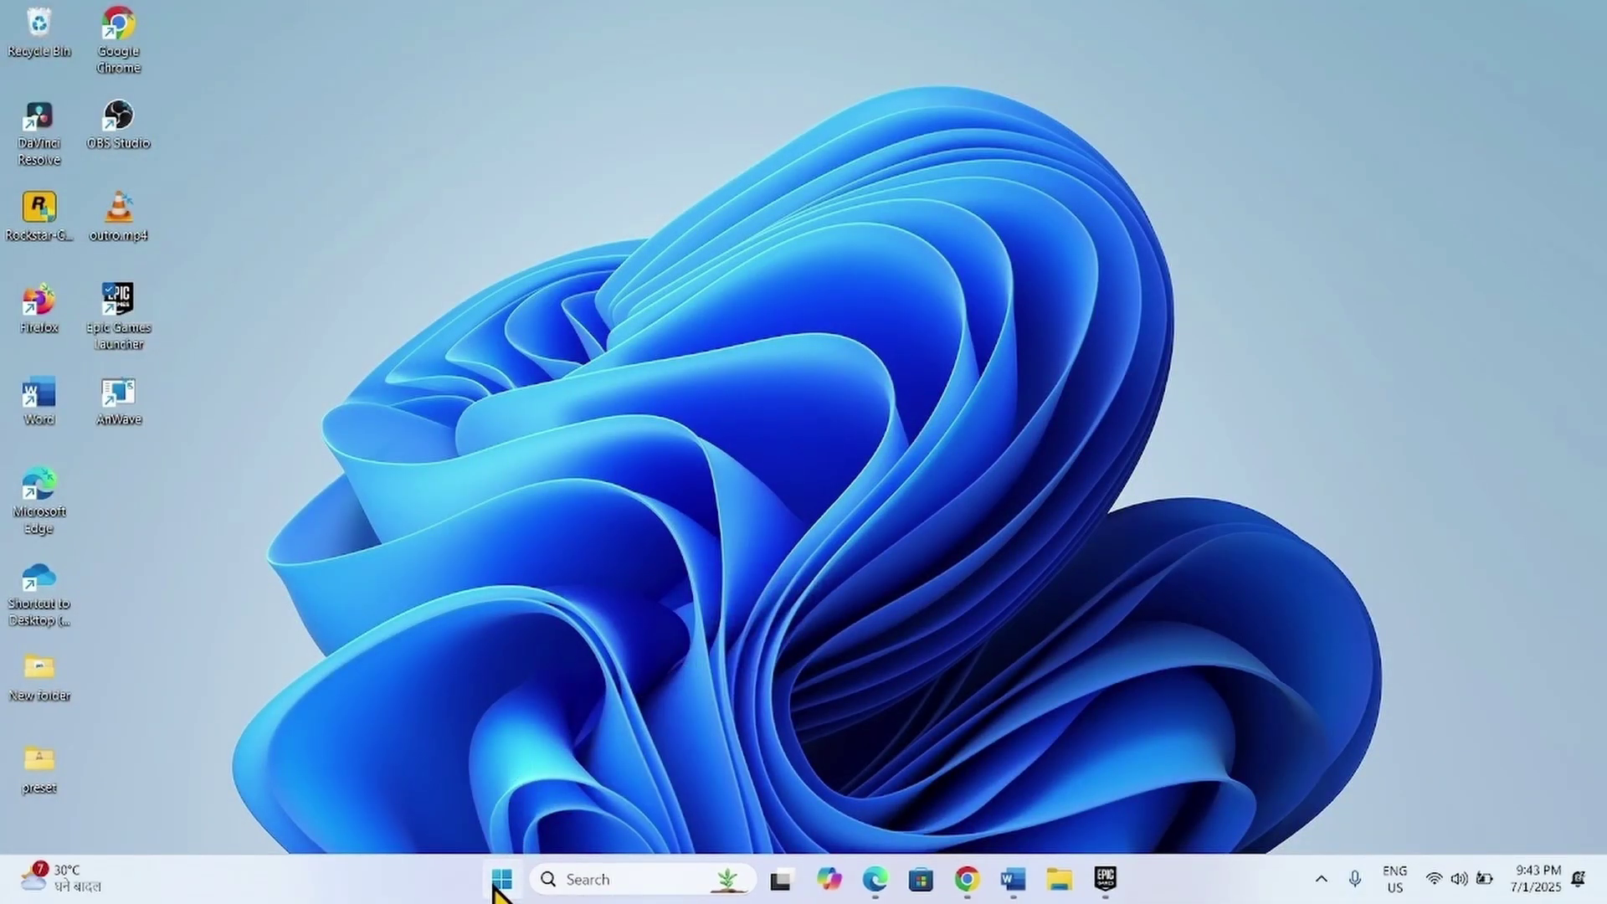
# - Show the computer's power options, including Restart, and dismiss them without choosing one
pyautogui.click(495, 875)
pyautogui.click(1063, 805)
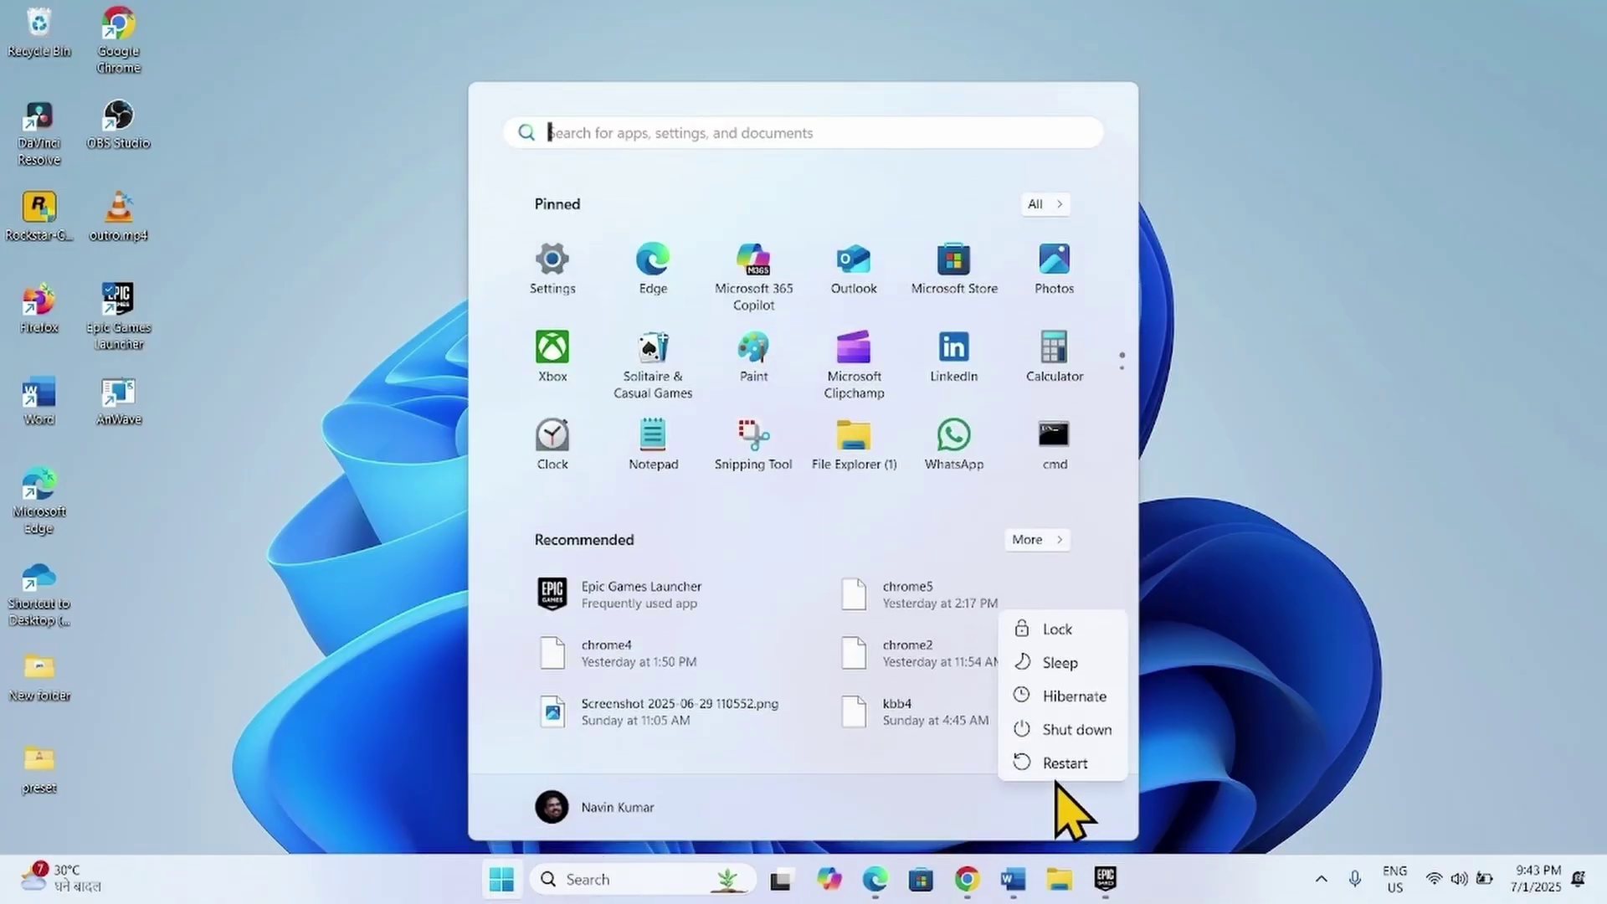
pyautogui.press('Escape')
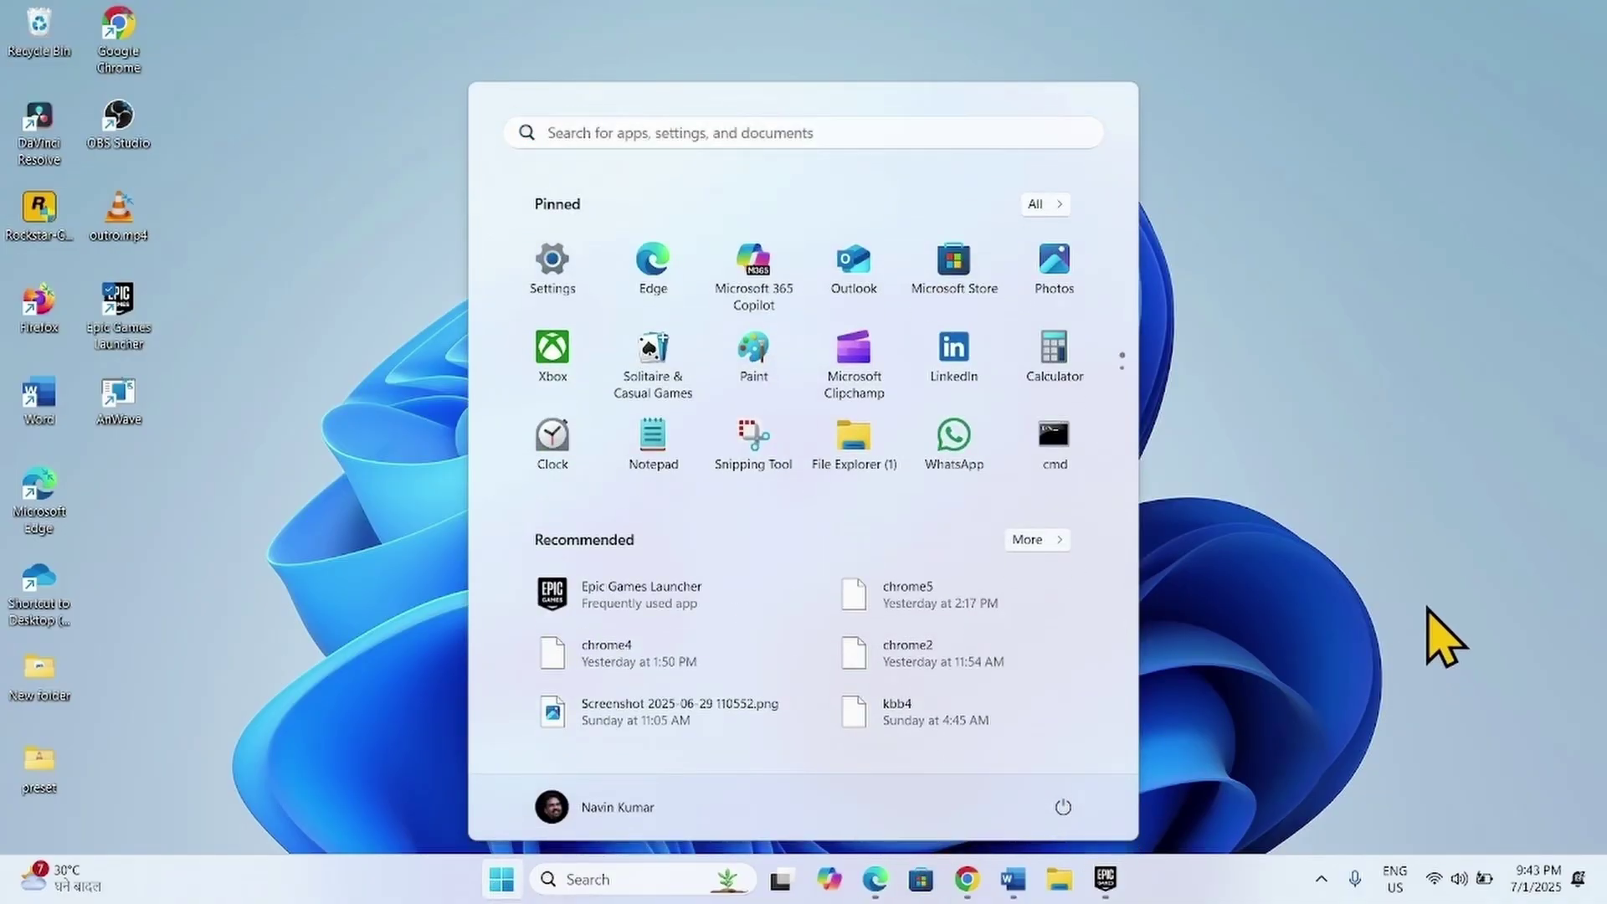
pyautogui.click(1428, 609)
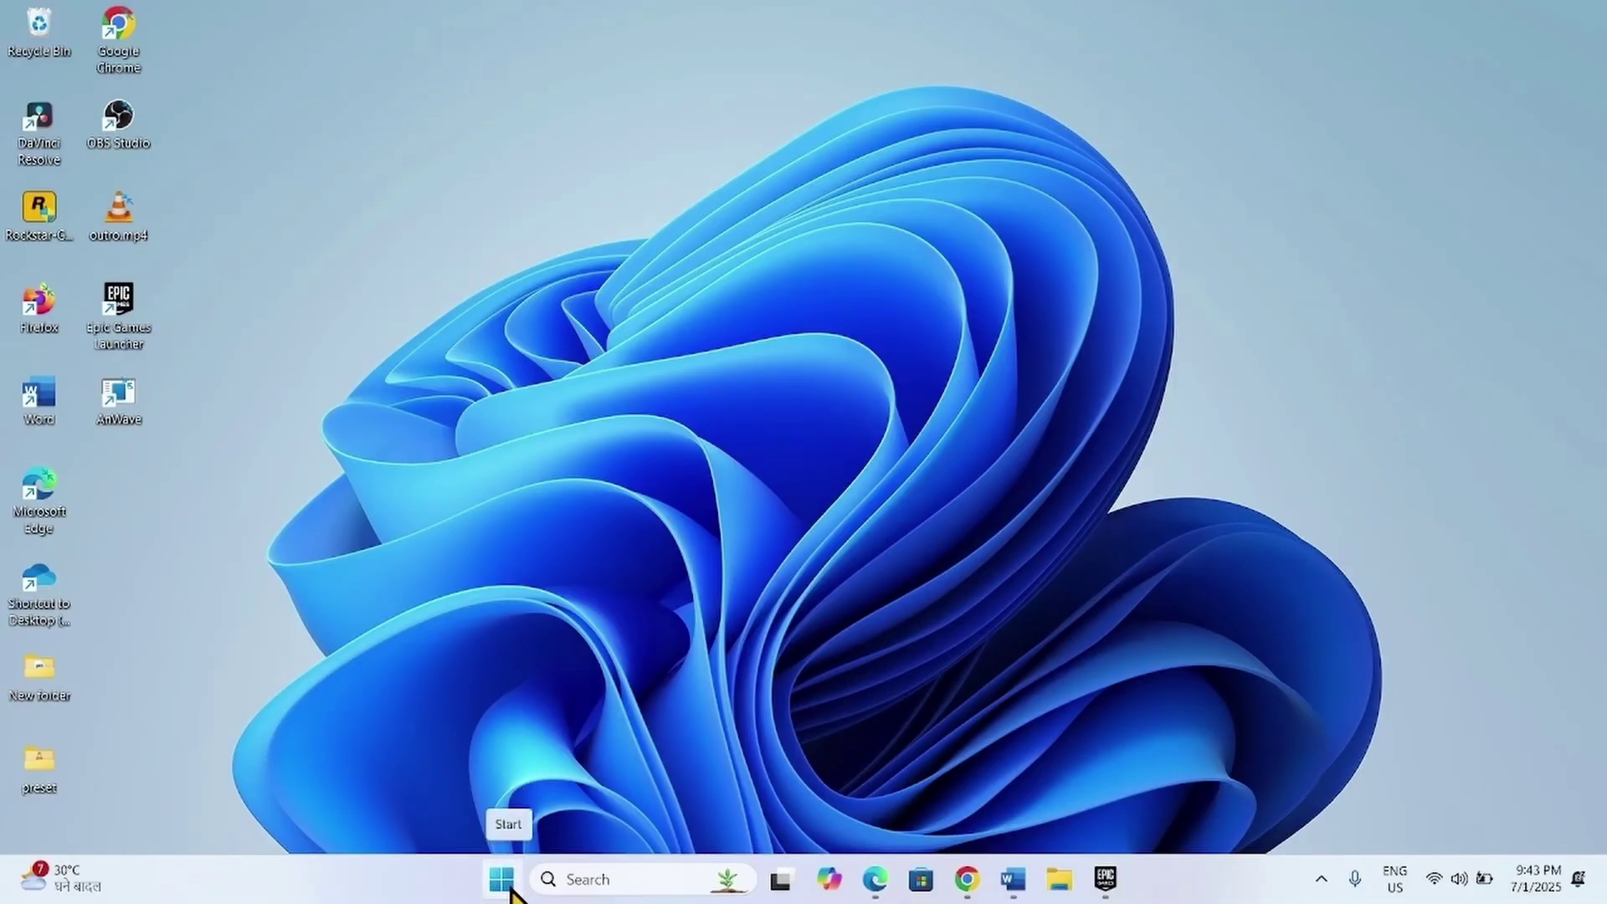
# - In the network proxy settings, make sure automatic detection and the manual proxy server are both off, and save the proxy setup
pyautogui.click(504, 881)
pyautogui.click(552, 312)
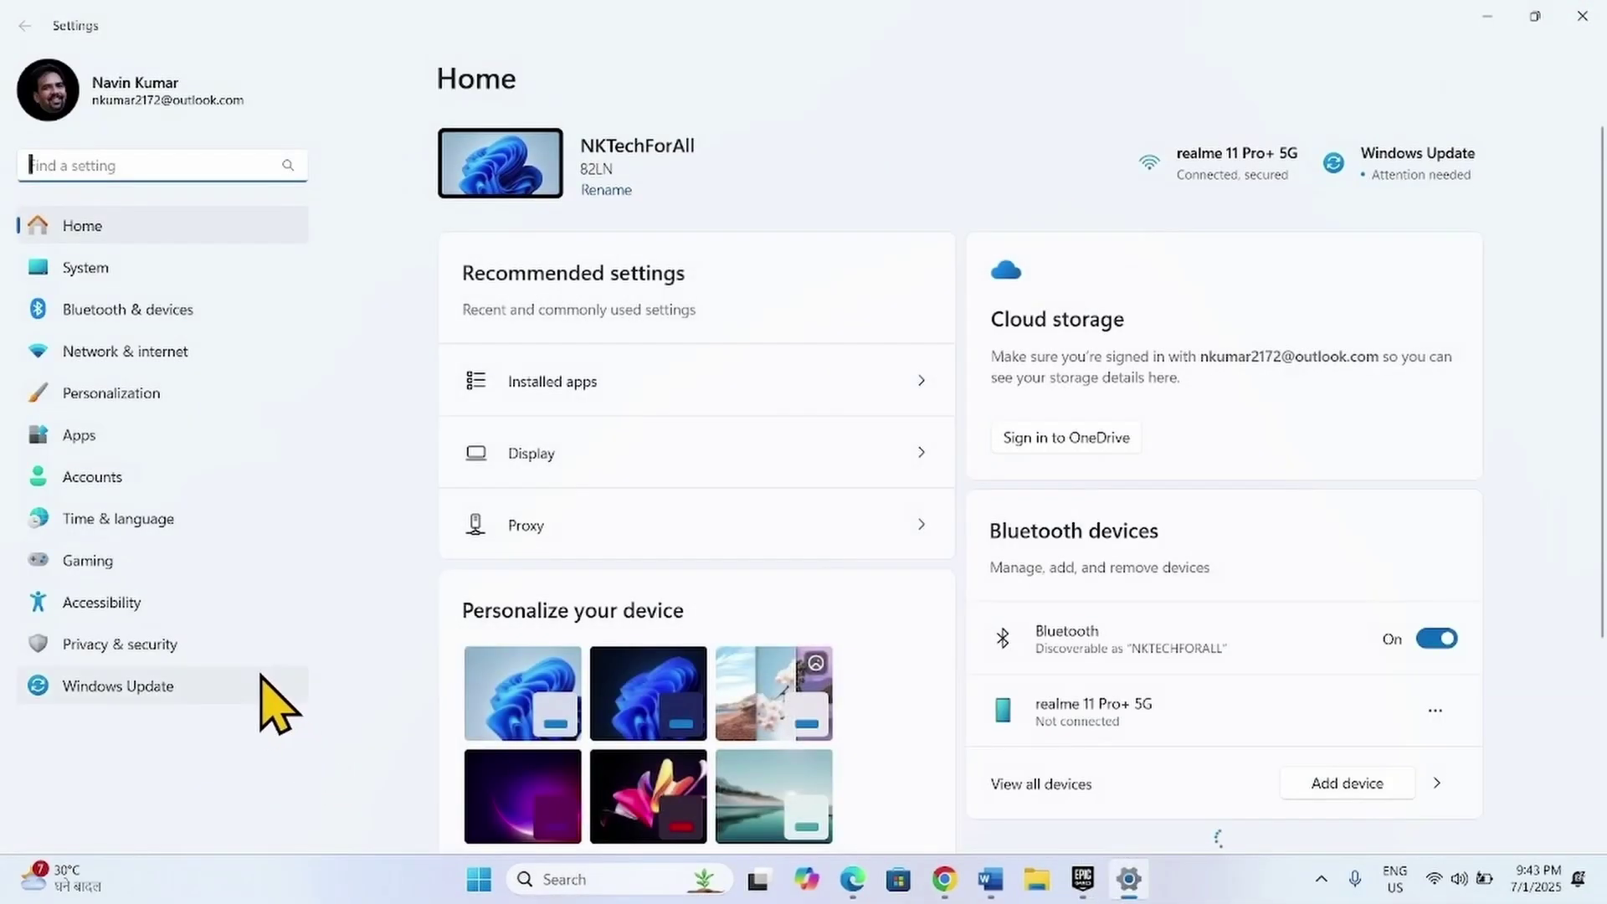
pyautogui.click(117, 353)
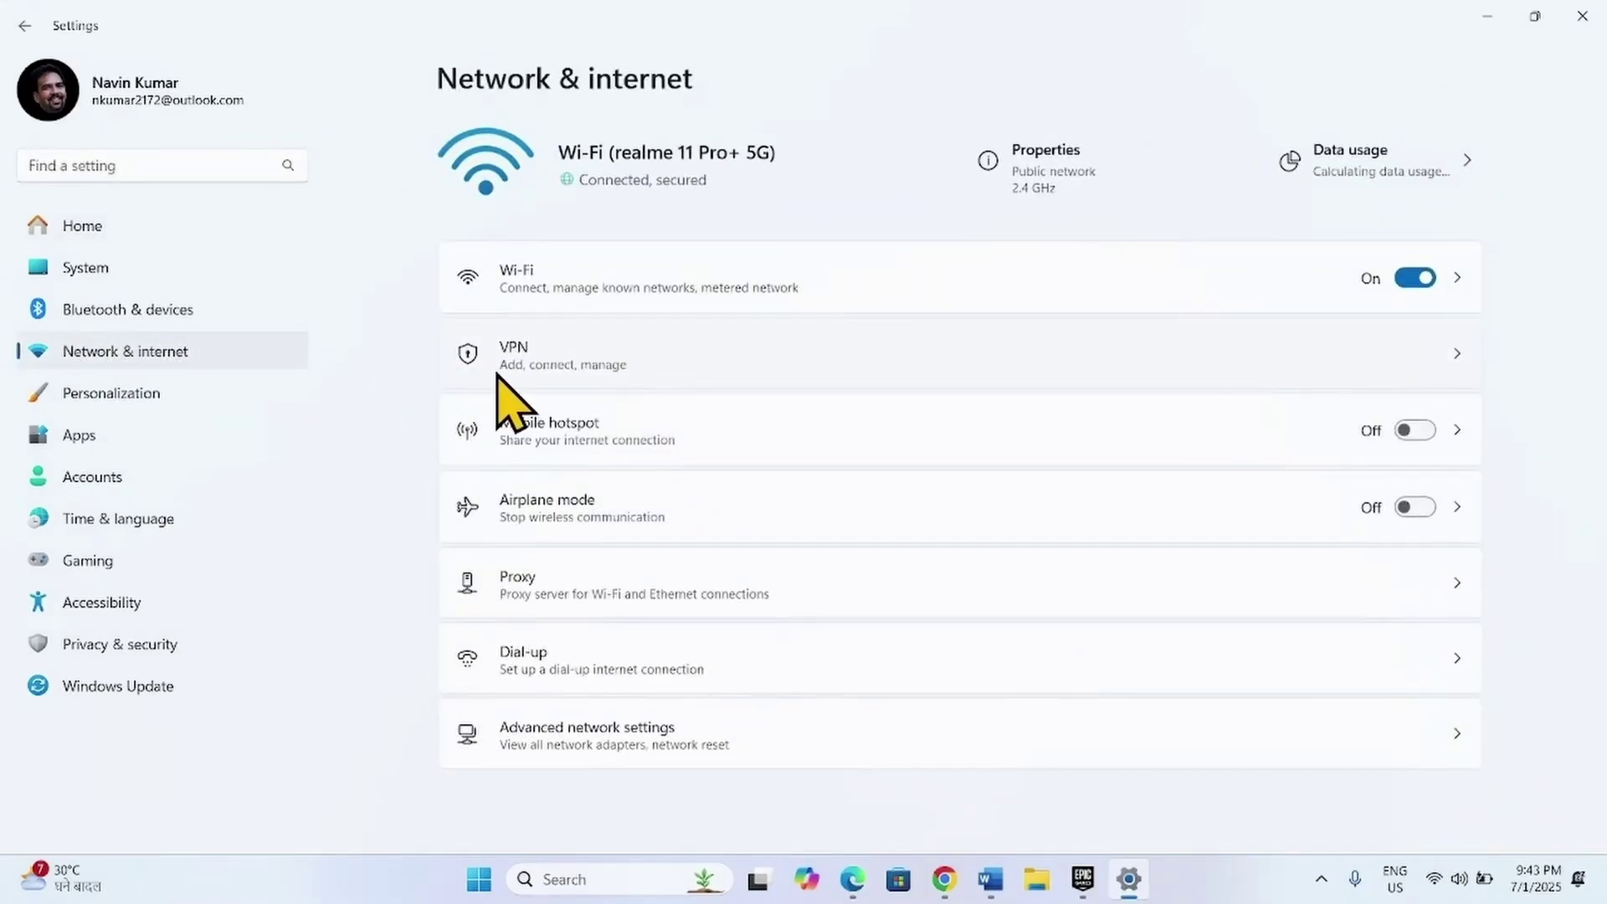
pyautogui.click(620, 601)
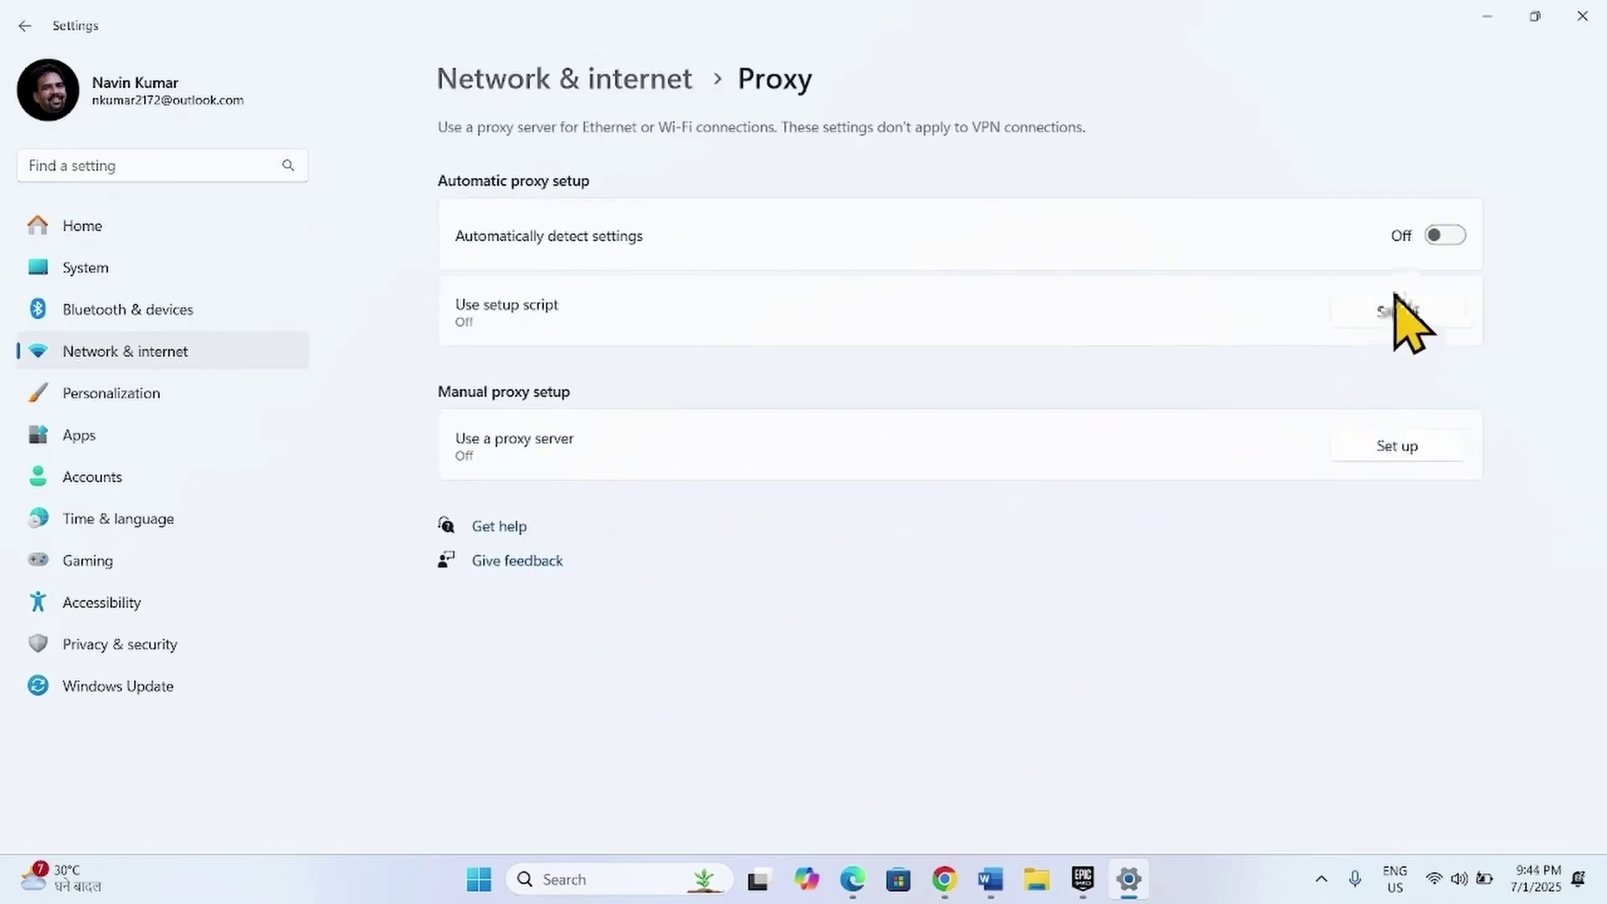
pyautogui.click(1432, 235)
pyautogui.click(1389, 448)
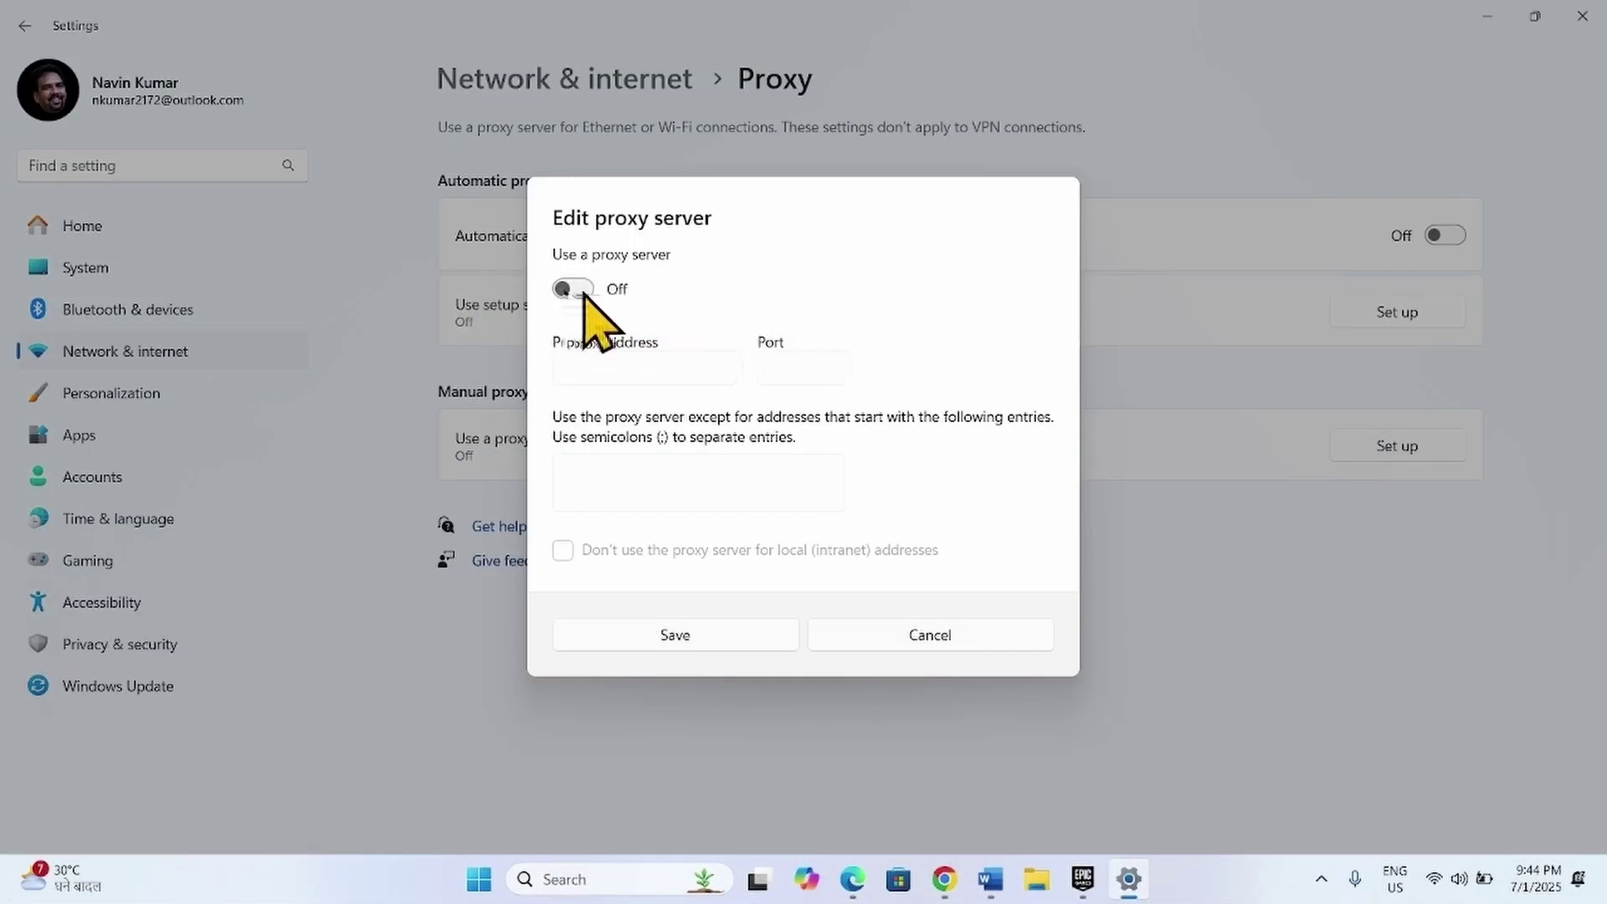
pyautogui.click(753, 643)
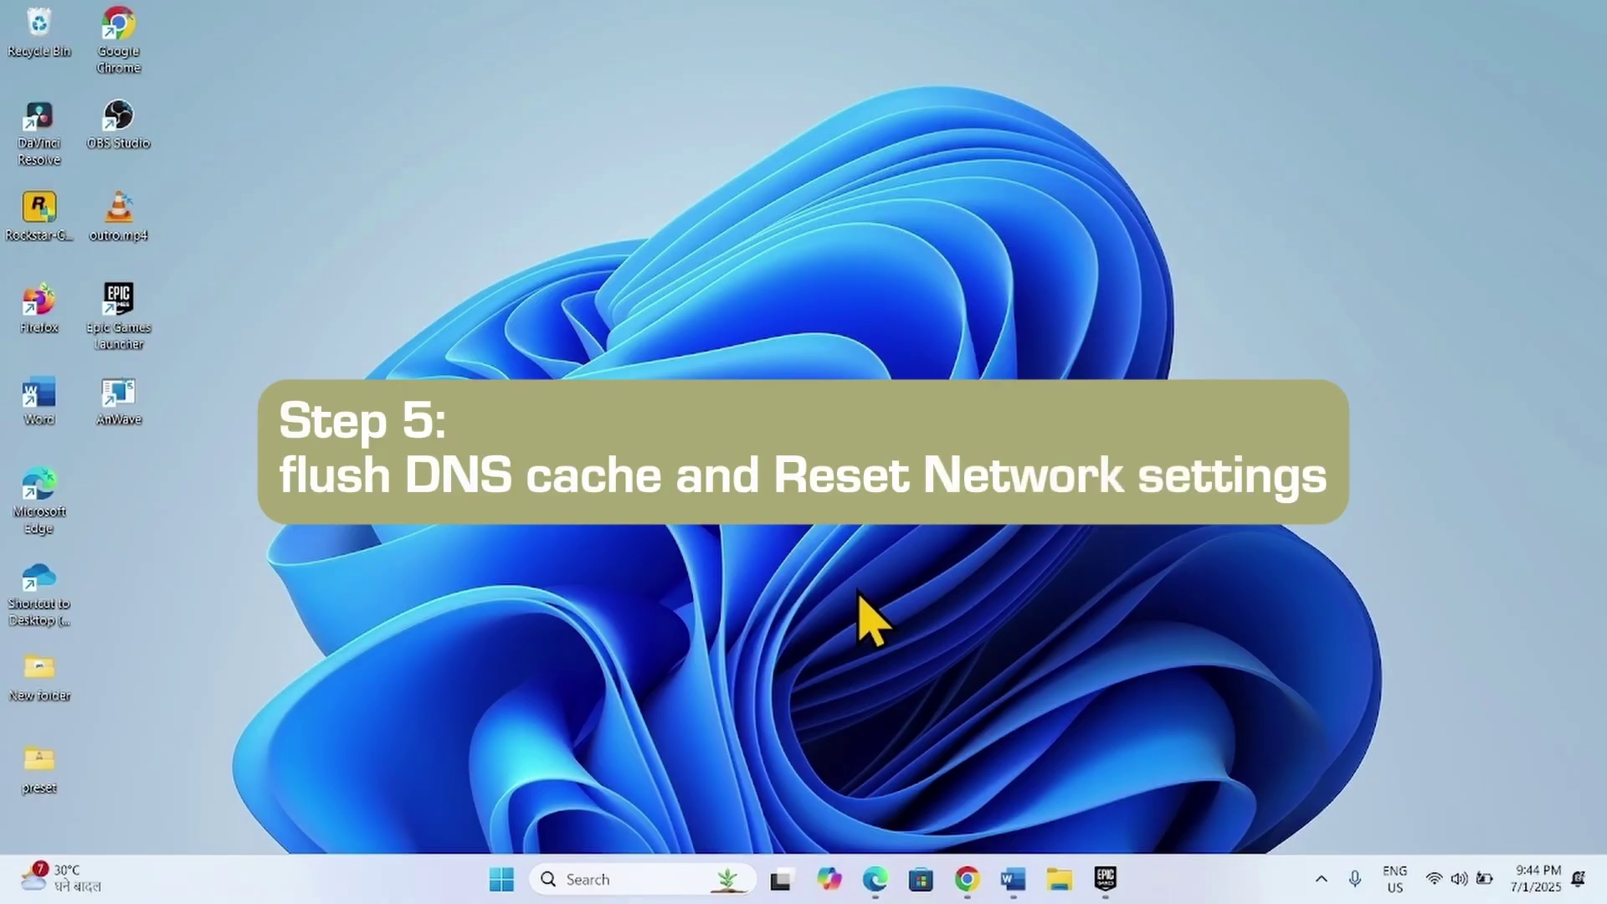
# - Search for cmd, run Command Prompt as administrator, and allow it to make changes to the device
pyautogui.click(610, 878)
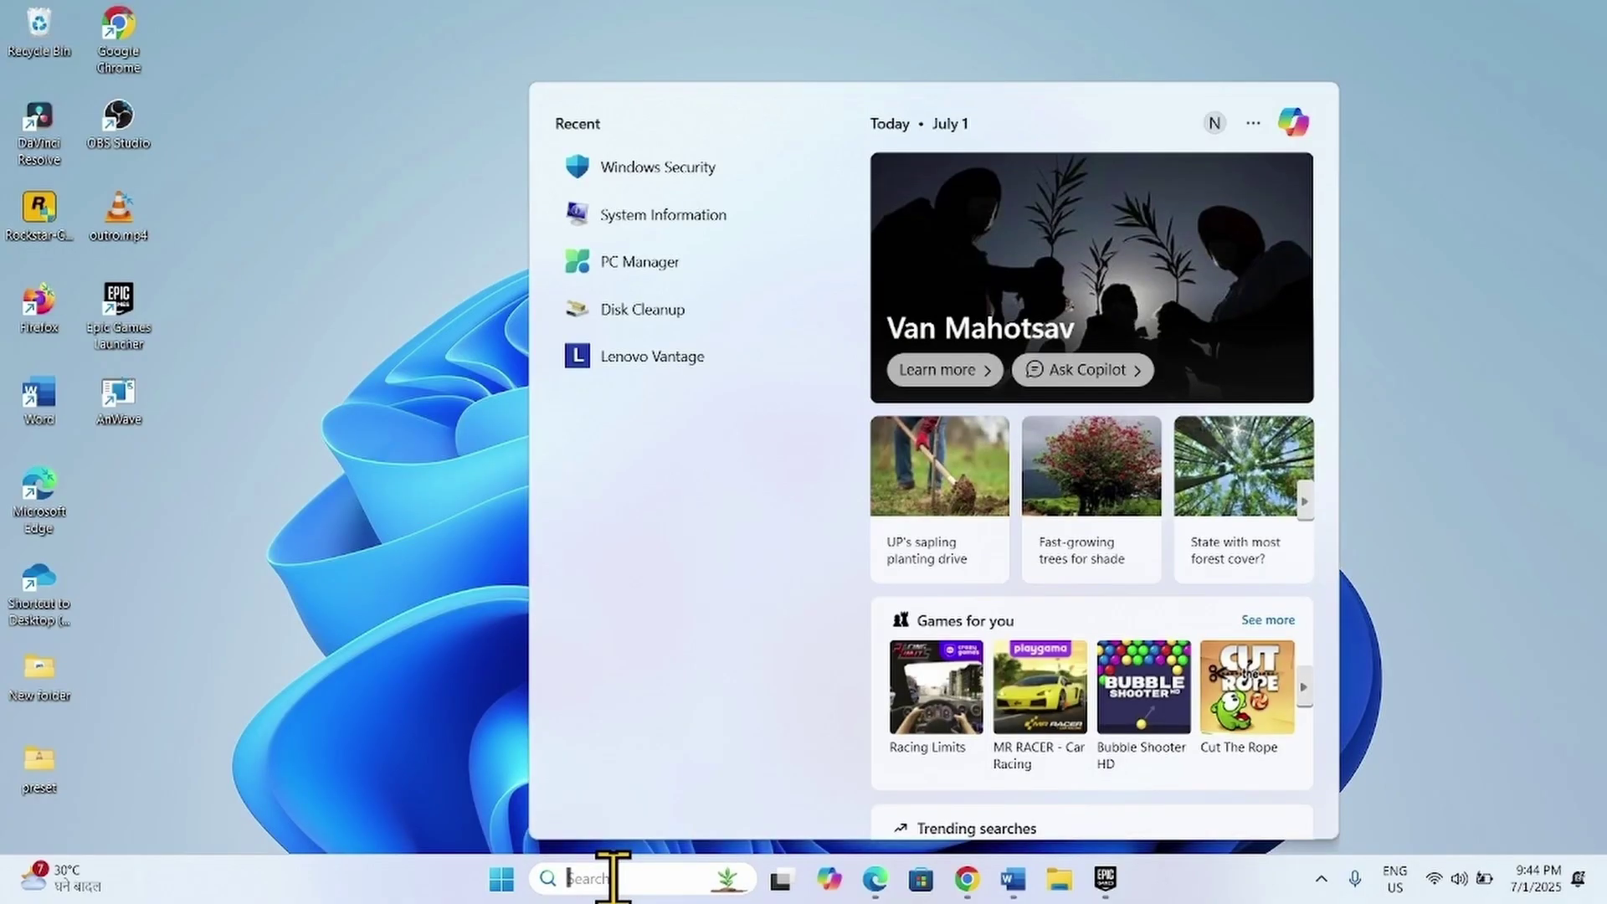
pyautogui.write('cmd')
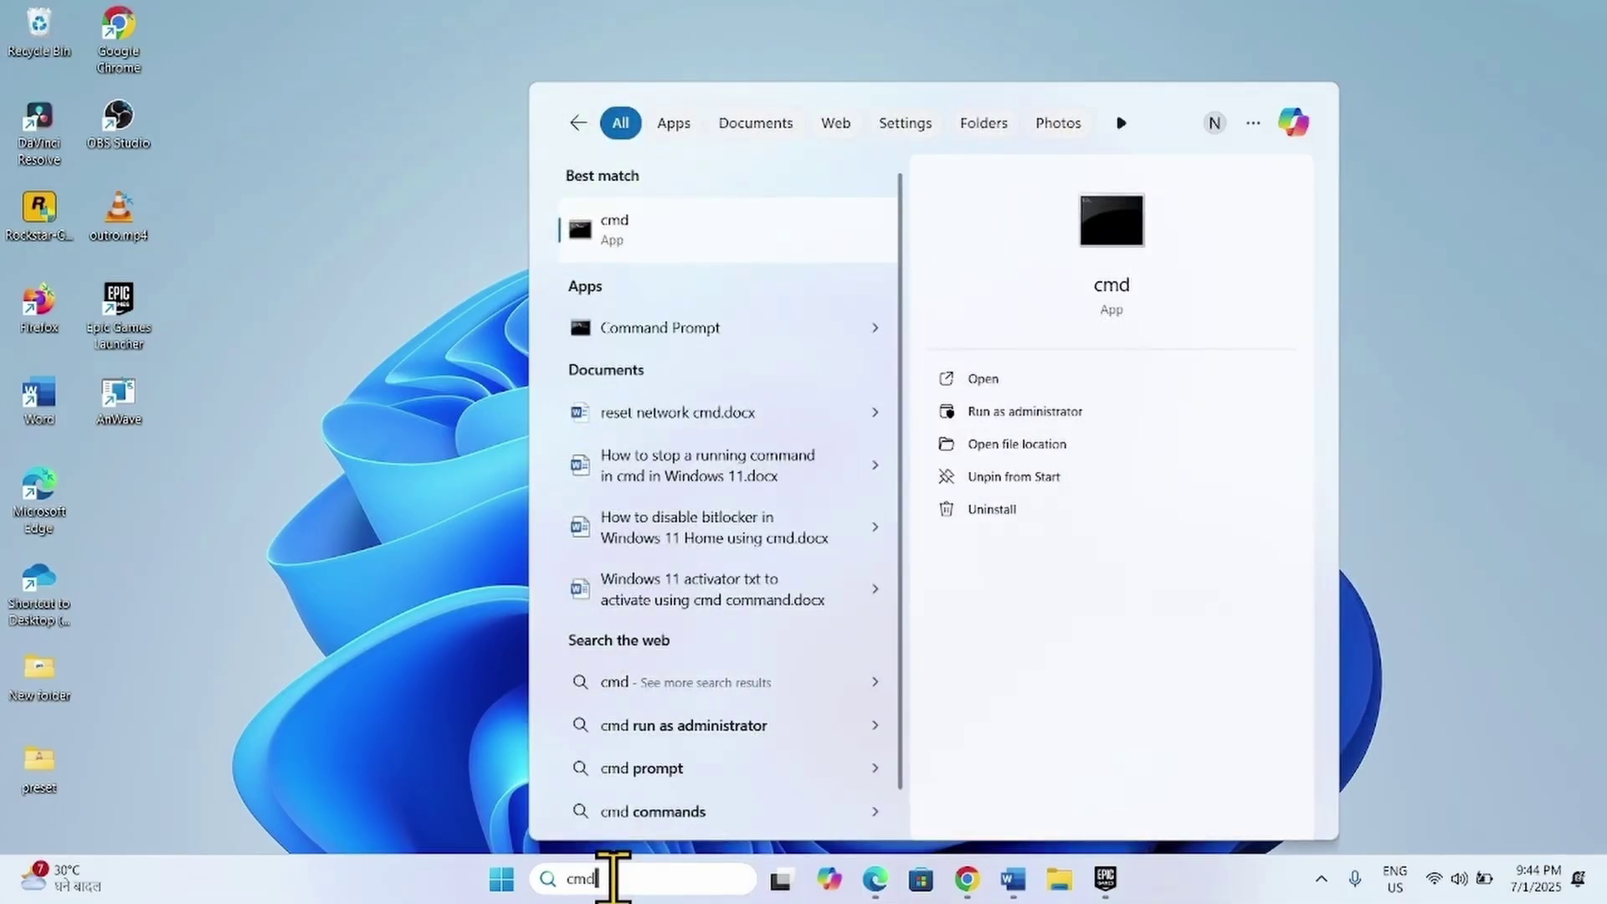
pyautogui.rightClick(680, 333)
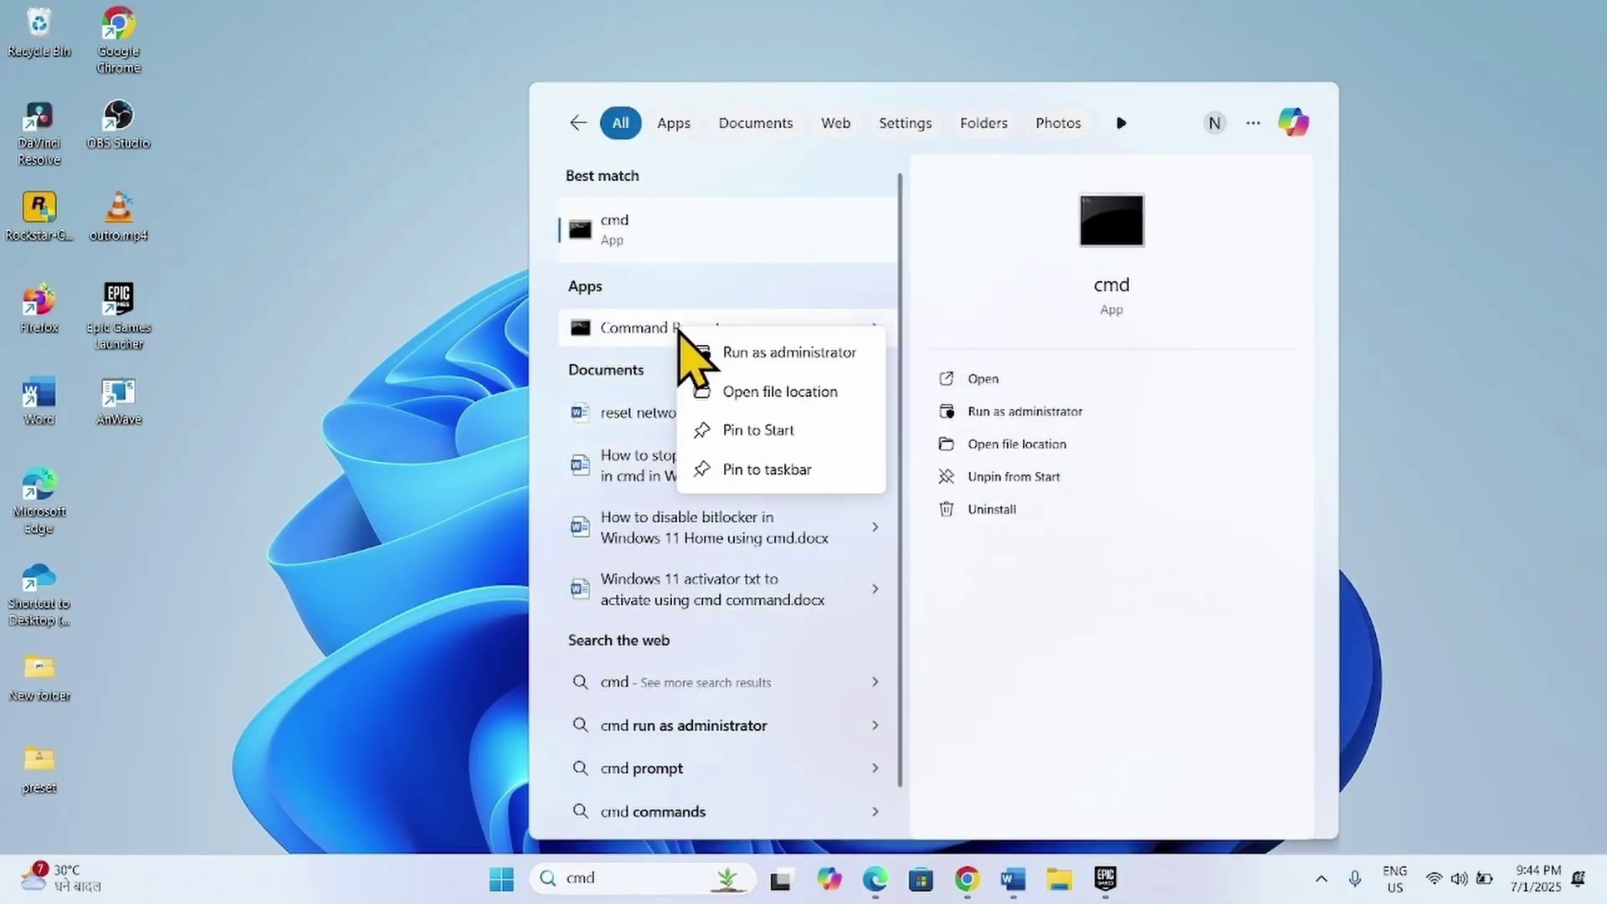
pyautogui.click(716, 351)
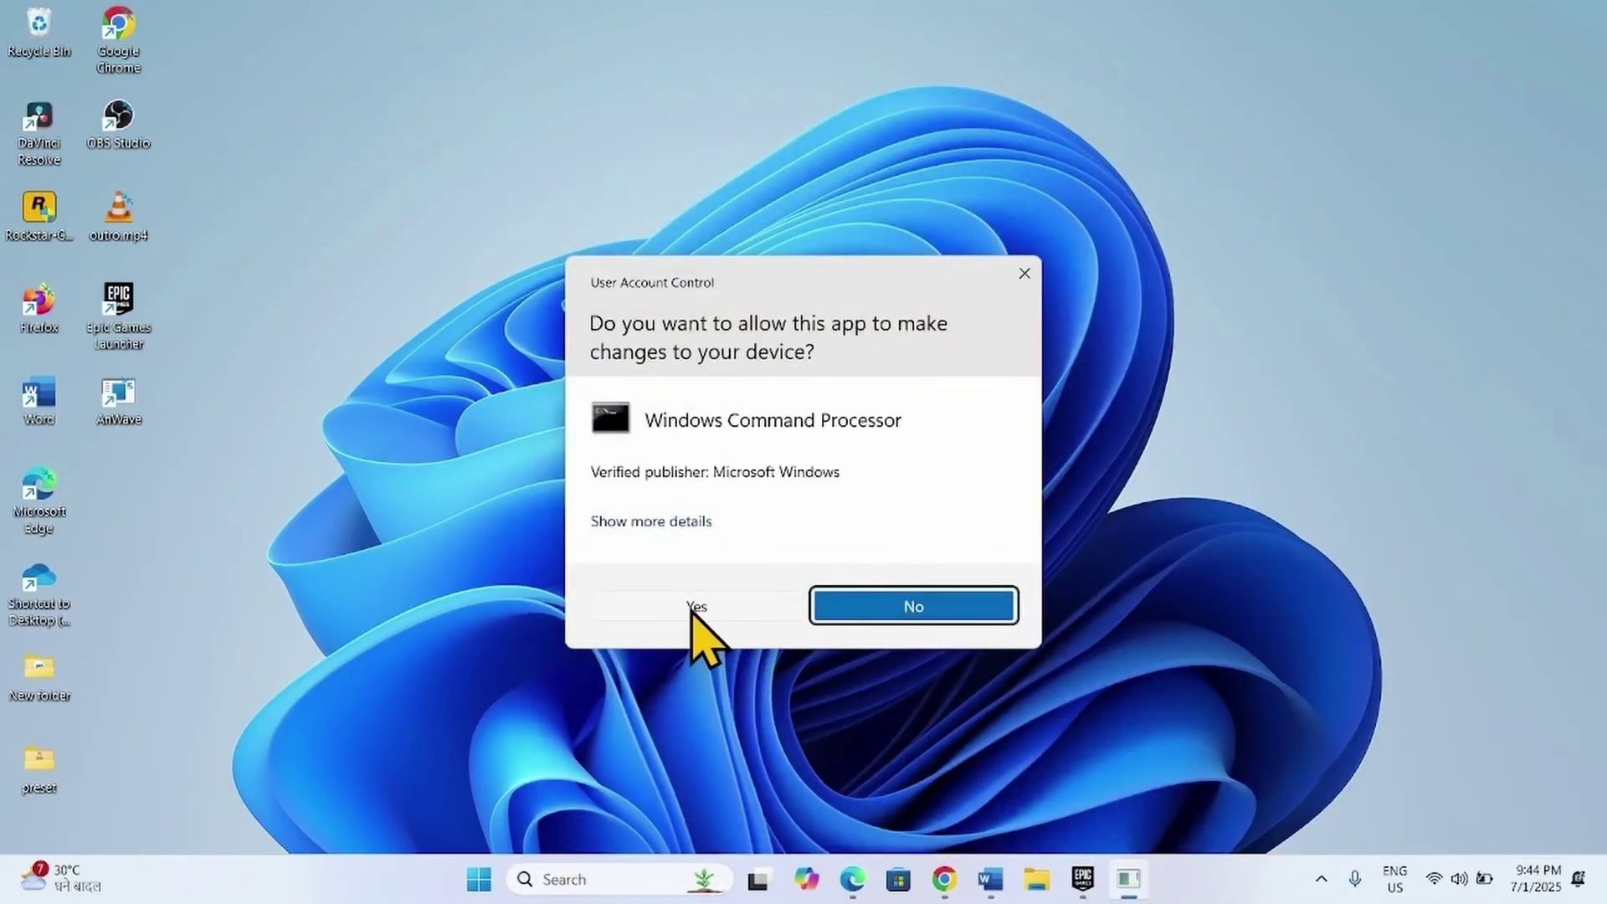
pyautogui.click(696, 606)
# - Switch to the Notepad list of network commands and narrow its window so it sits beside Command Prompt
pyautogui.hotkey('alt', 'Tab')
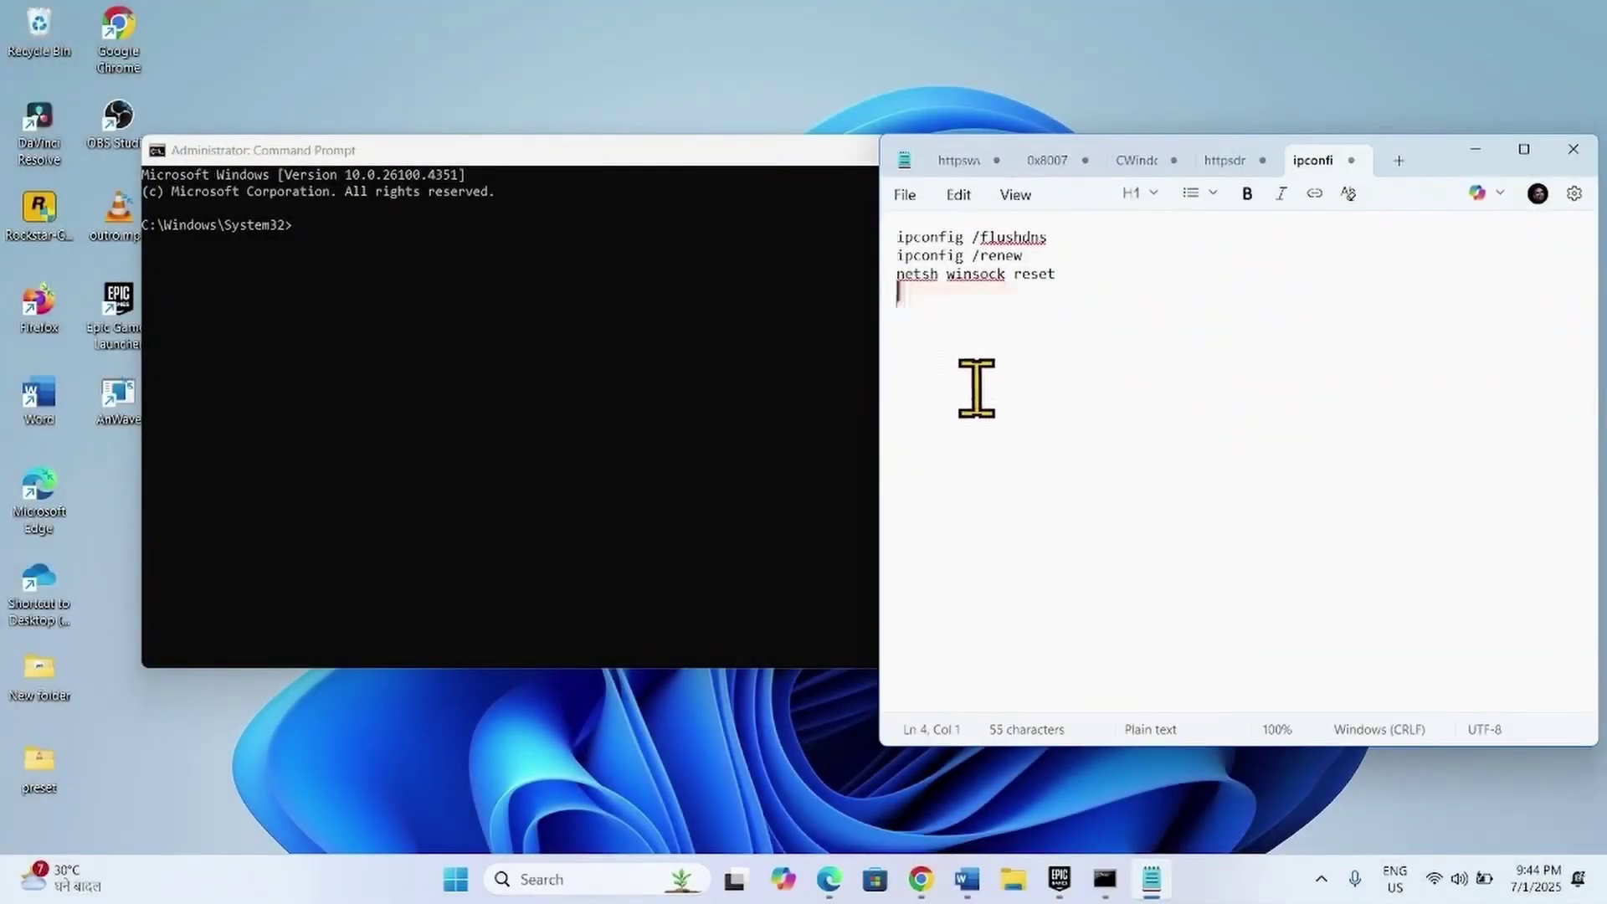
pyautogui.moveTo(1057, 274); pyautogui.dragTo(893, 234)
pyautogui.click(983, 274)
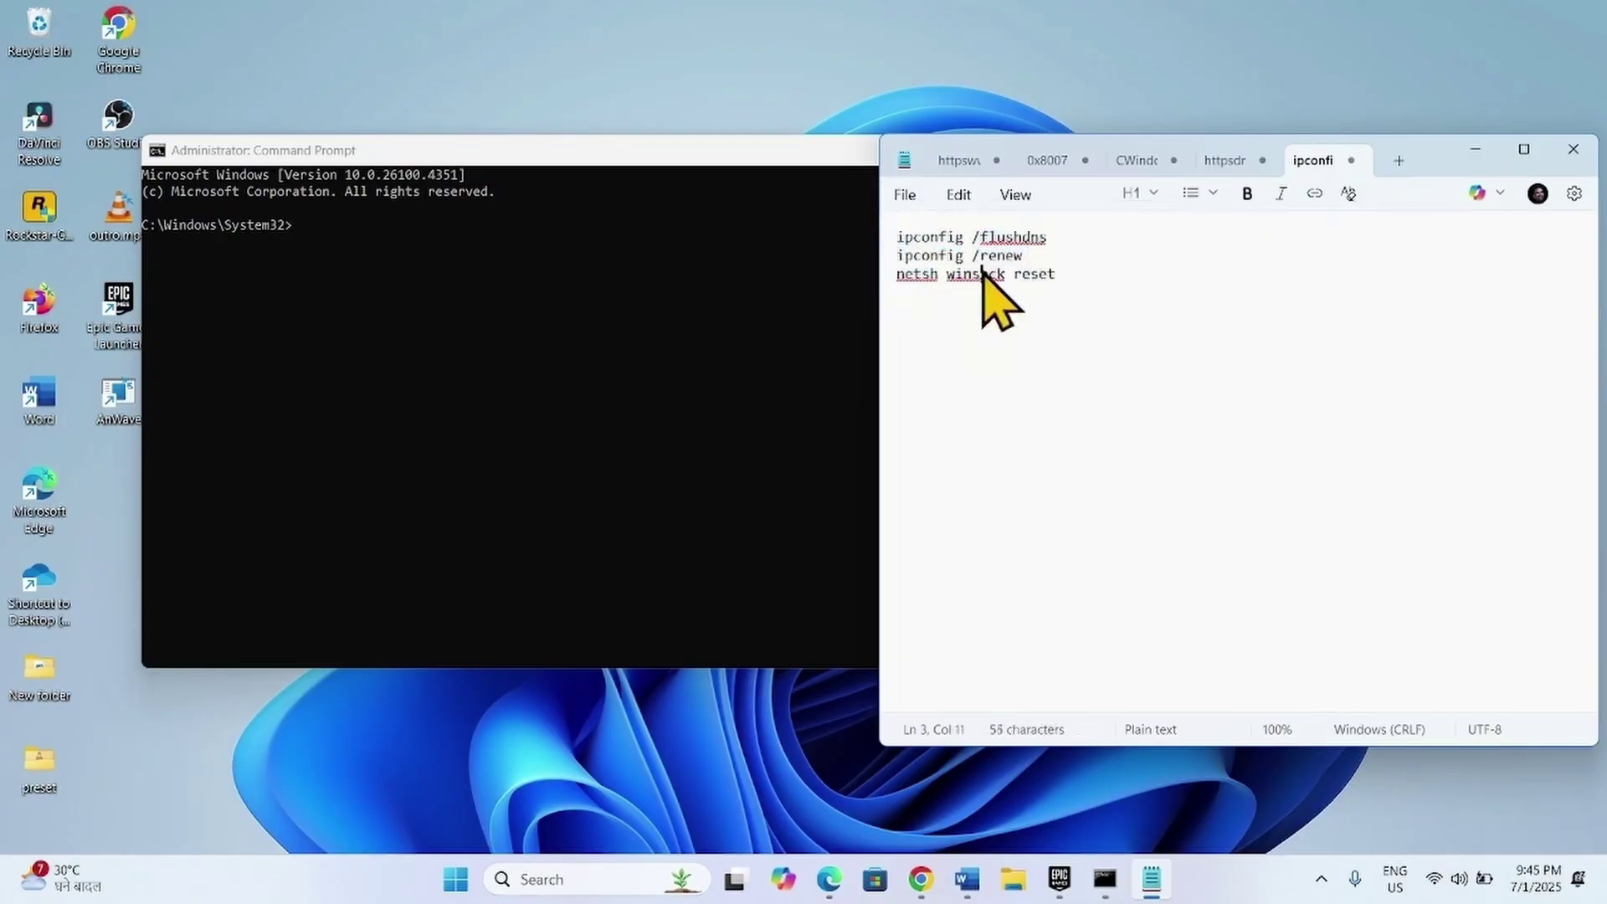
pyautogui.click(1061, 237)
pyautogui.moveTo(1061, 237); pyautogui.dragTo(1088, 402)
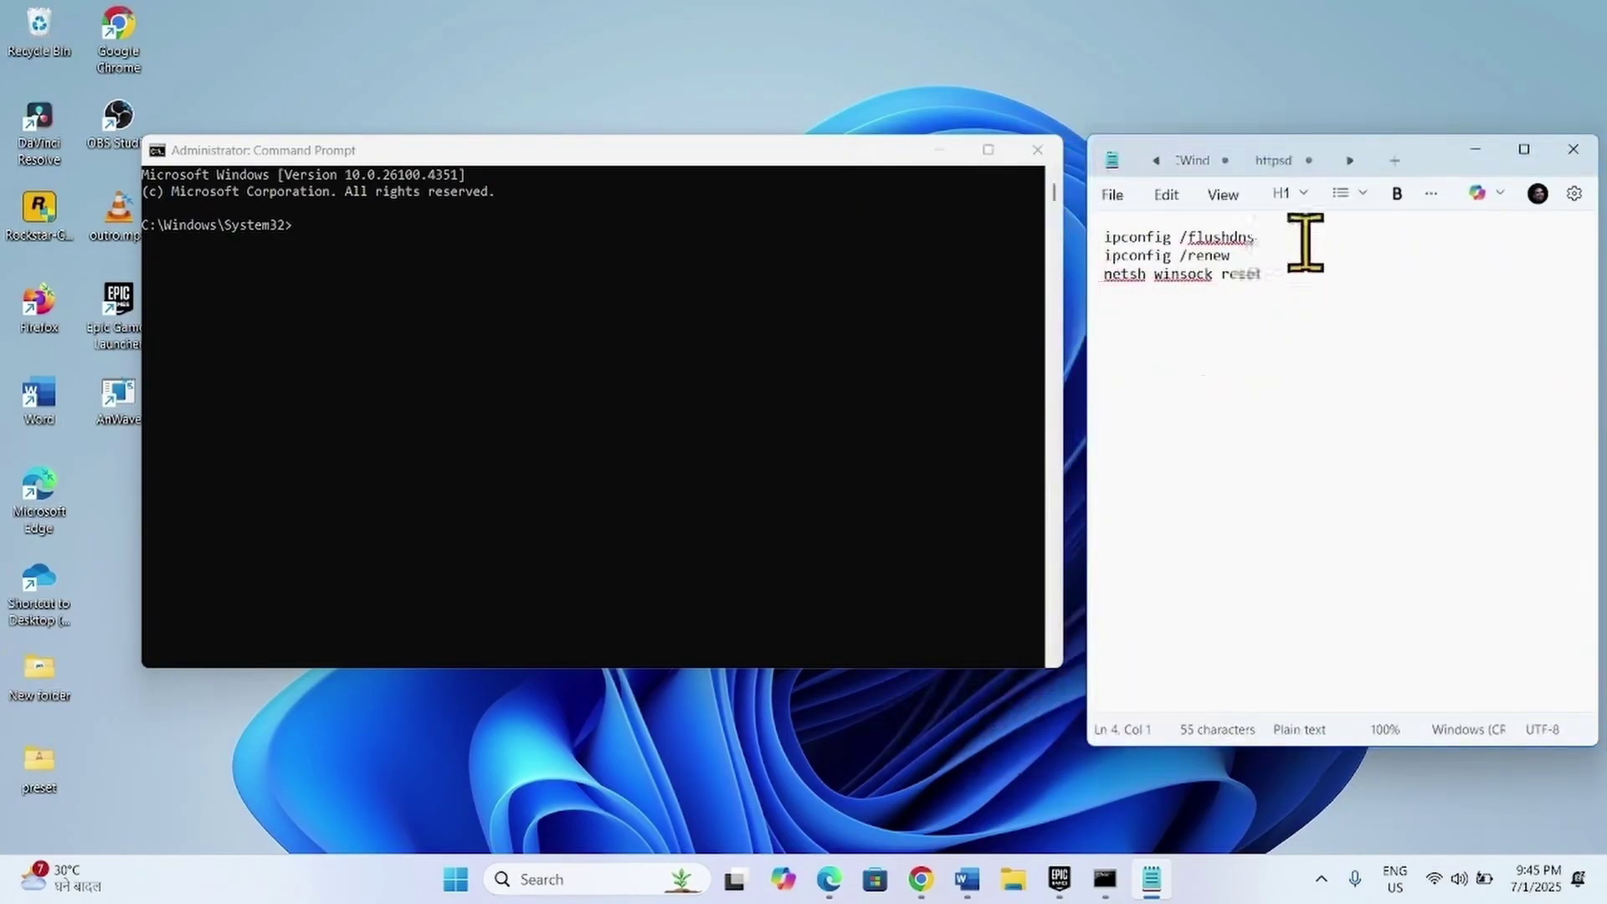
# - Copy ipconfig /flushdns from the Notepad list and run it in the administrator Command Prompt
pyautogui.click(1246, 239)
pyautogui.moveTo(1247, 238); pyautogui.dragTo(1076, 241)
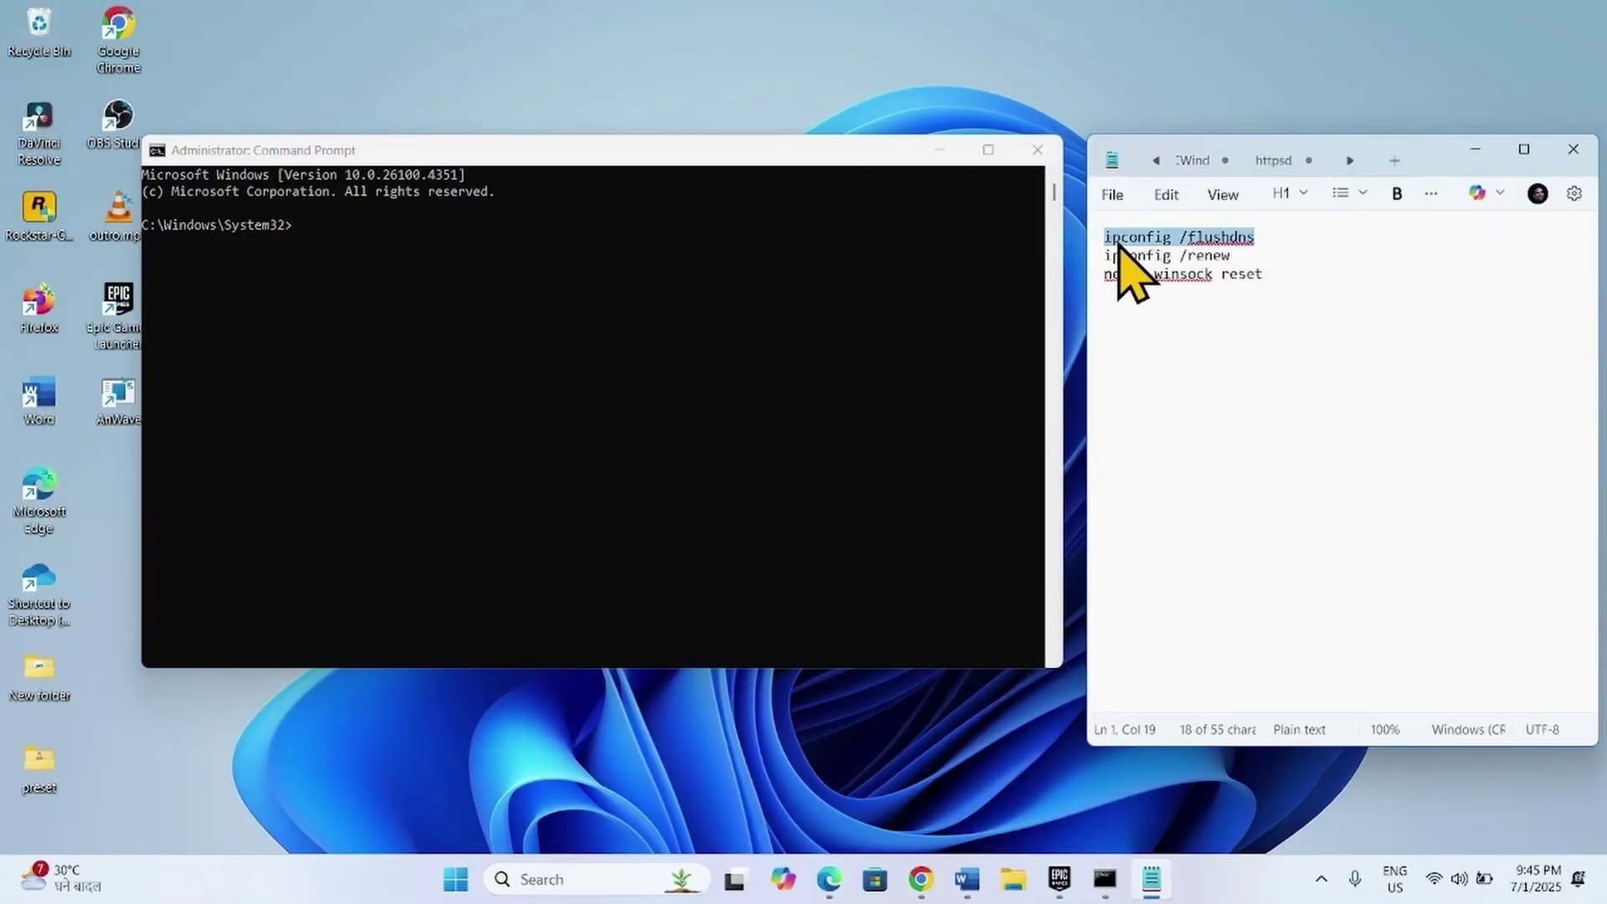
pyautogui.rightClick(1120, 248)
pyautogui.click(1189, 354)
pyautogui.click(378, 228)
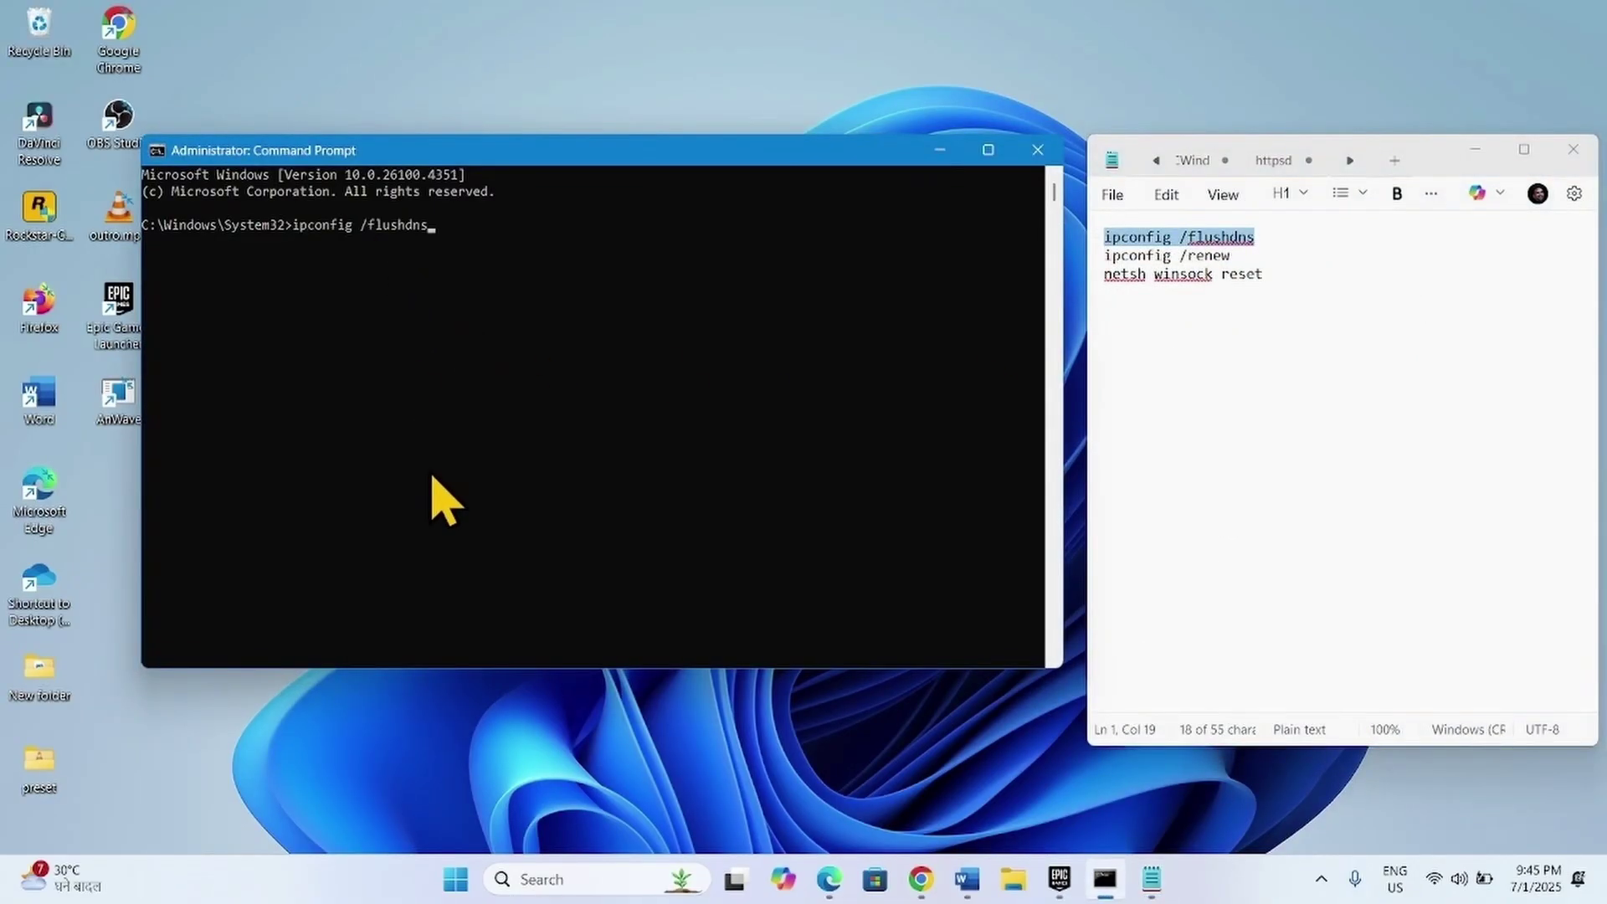
pyautogui.press('Return')
# - Copy ipconfig /renew from the Notepad list and run it in Command Prompt
pyautogui.moveTo(1234, 256); pyautogui.dragTo(1101, 264)
pyautogui.rightClick(1138, 263)
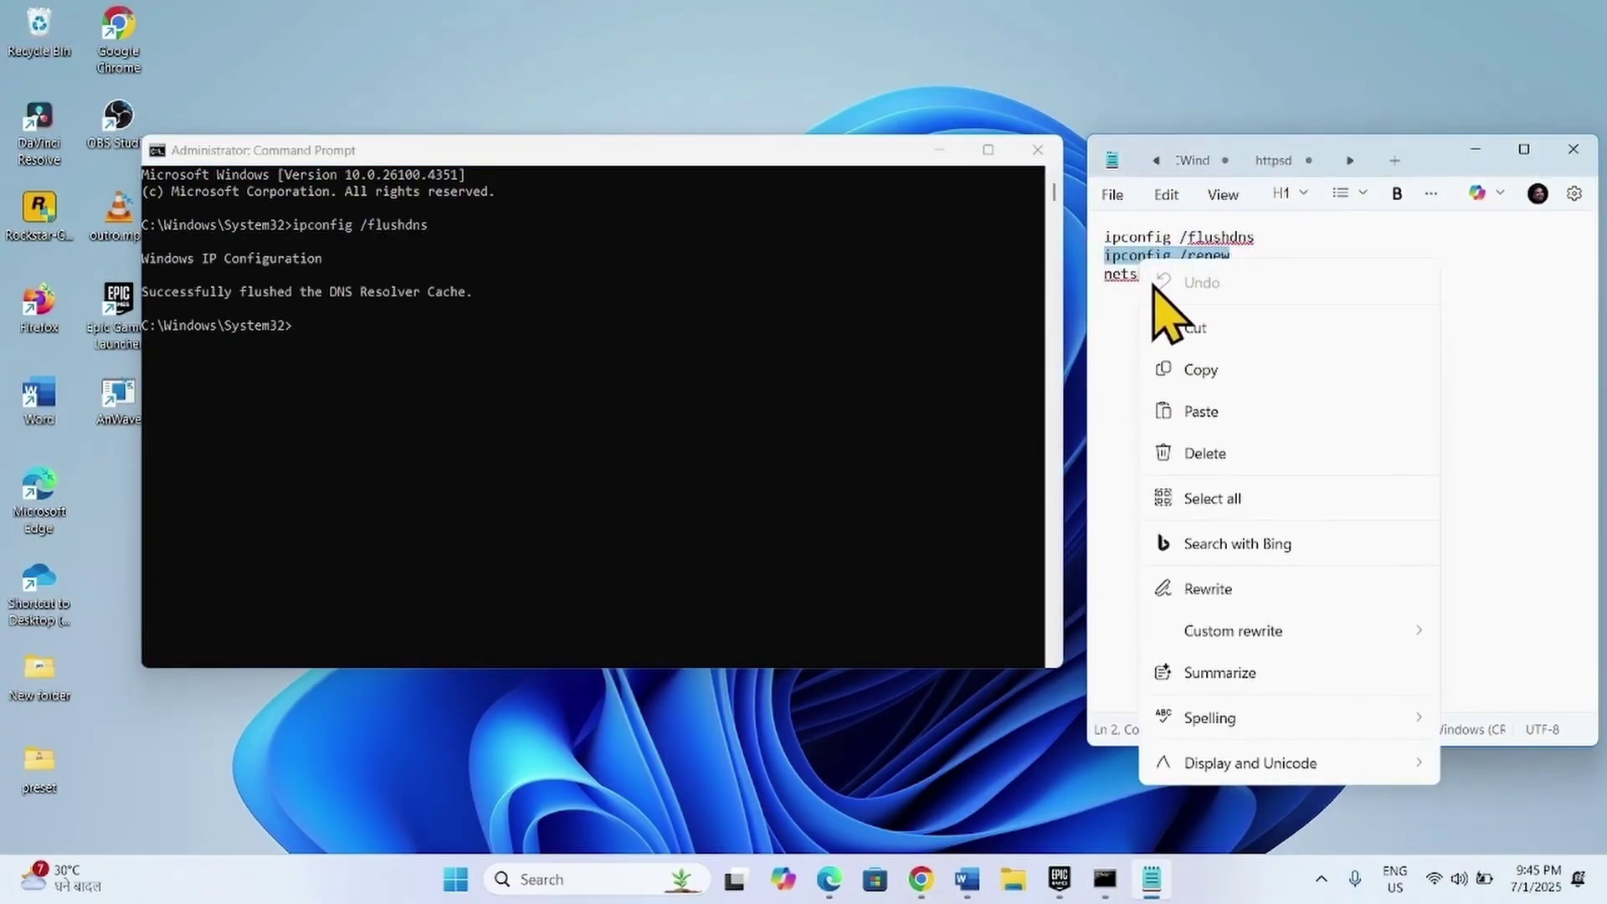
pyautogui.click(1190, 373)
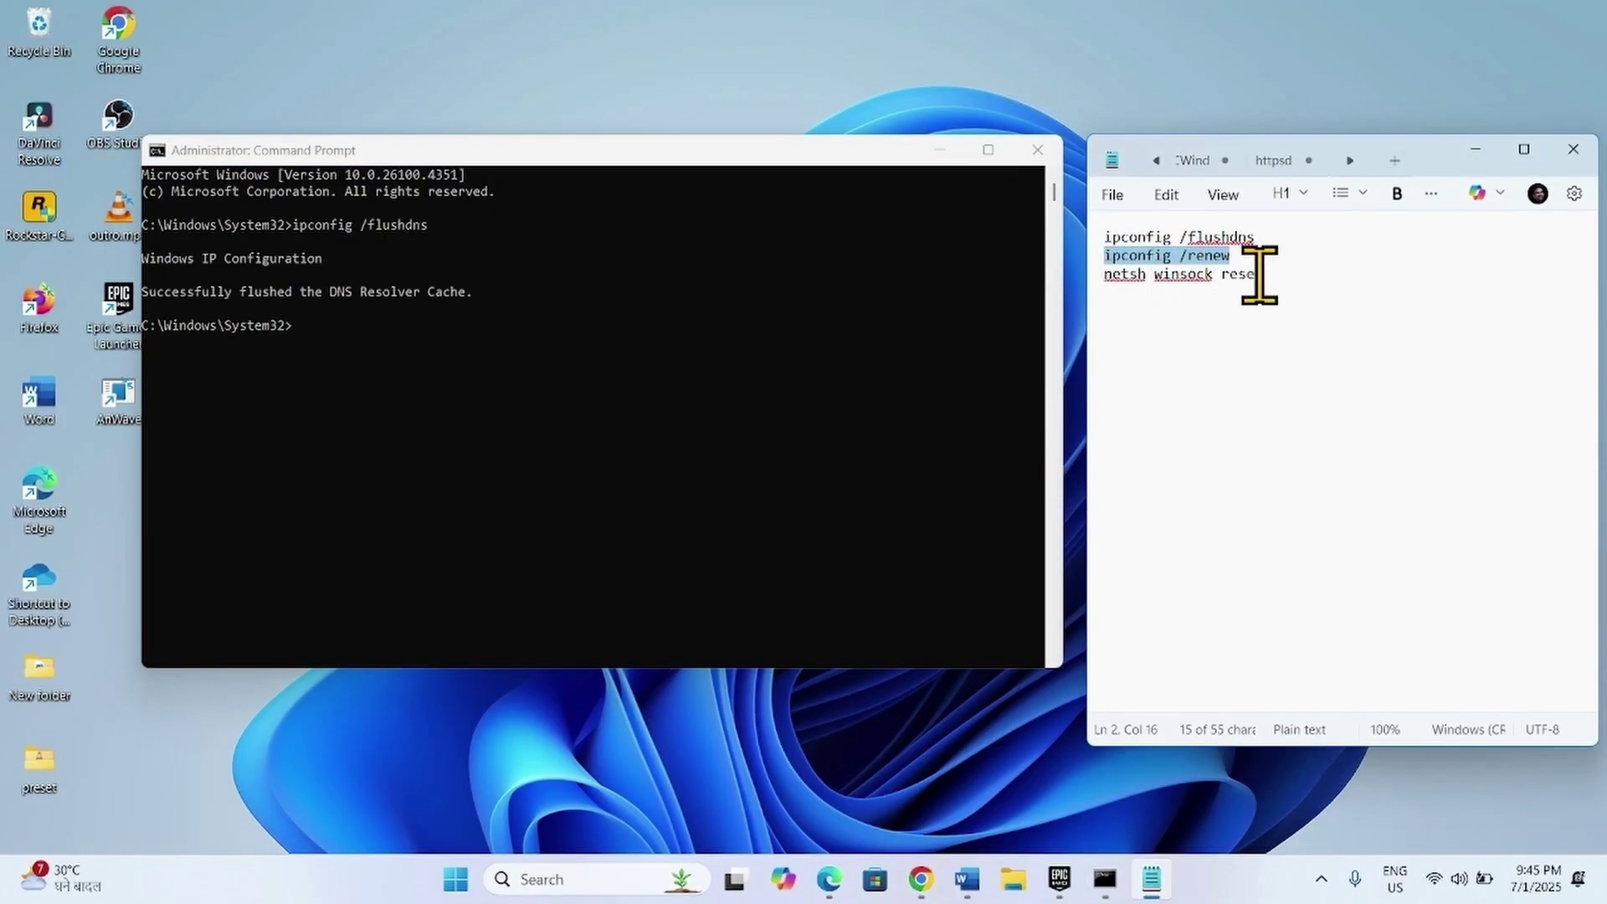
pyautogui.click(320, 335)
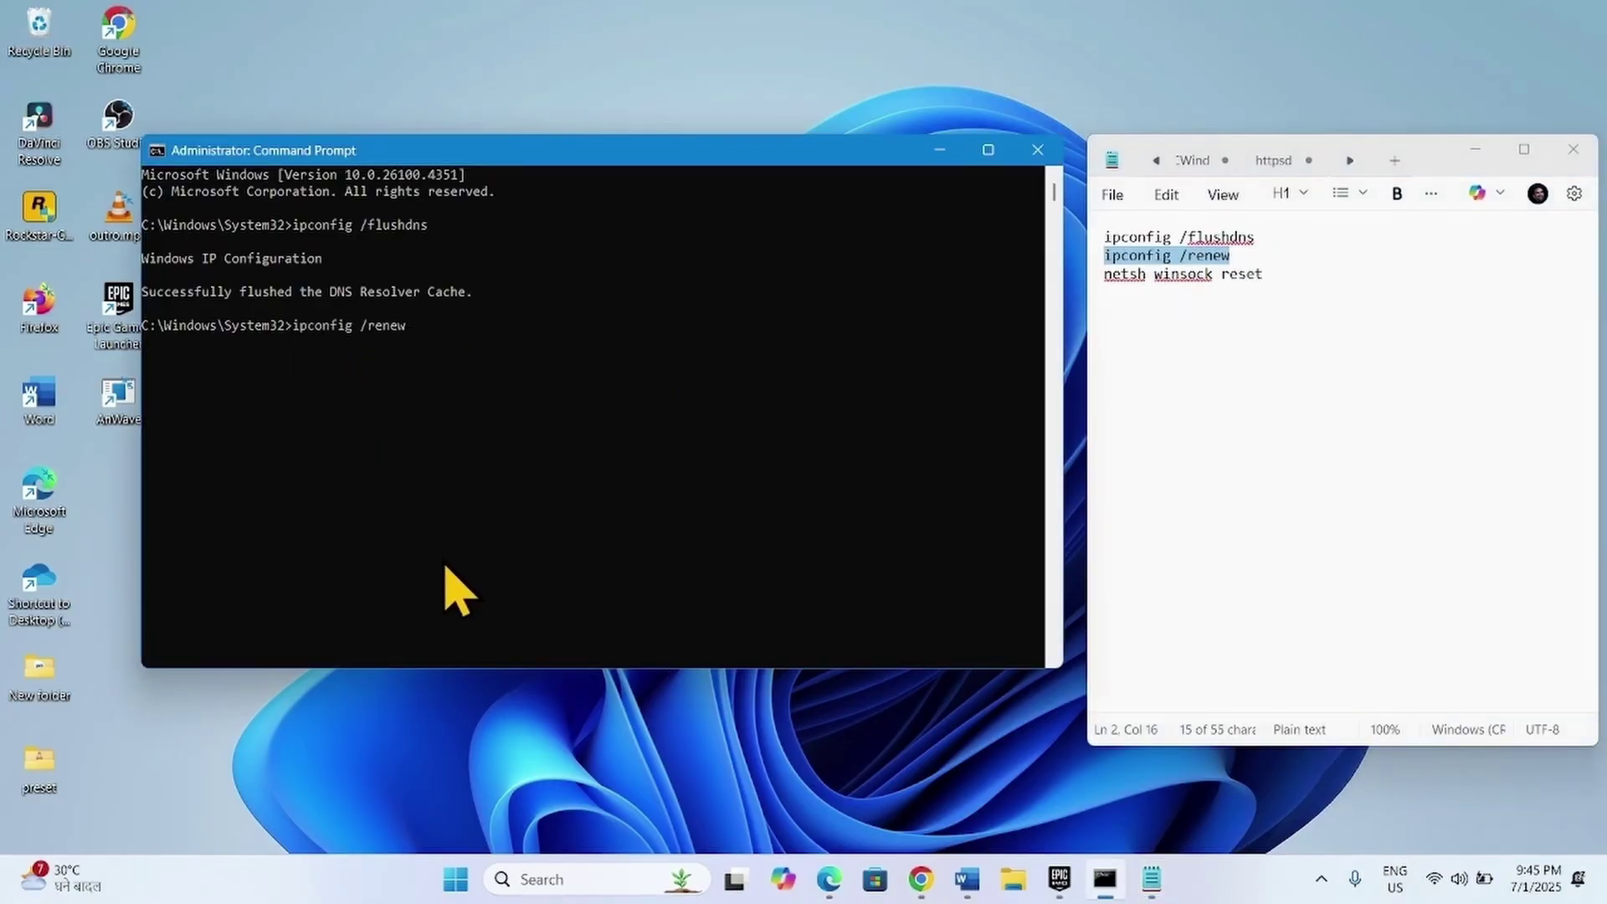
pyautogui.press('Return')
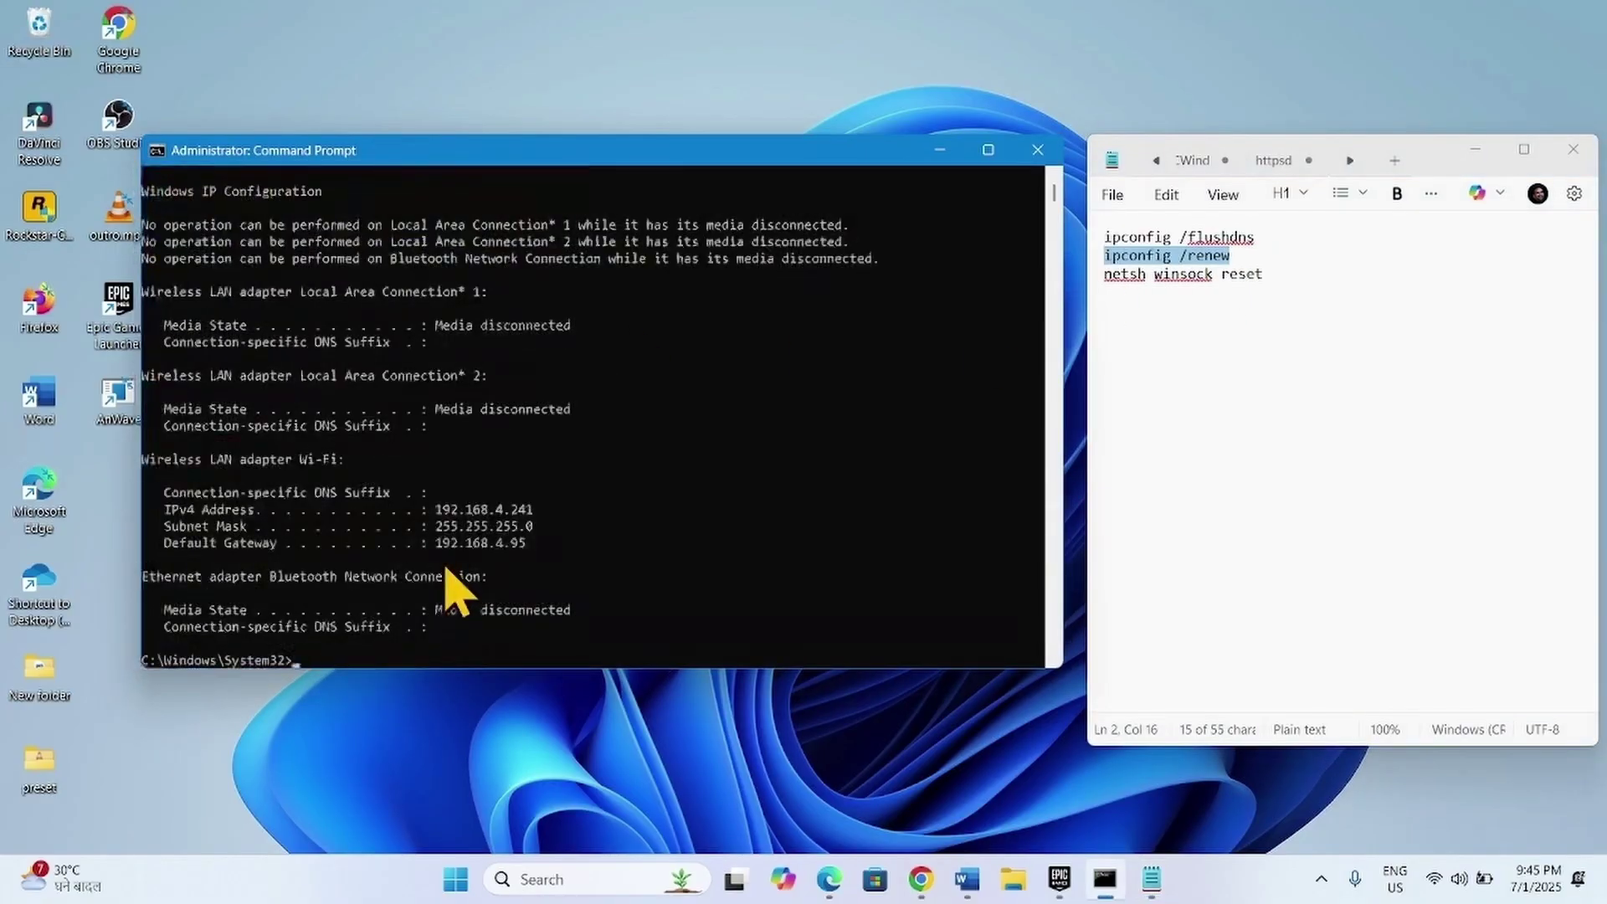
# - Copy netsh winsock reset from the Notepad list and run it in Command Prompt
pyautogui.click(1296, 276)
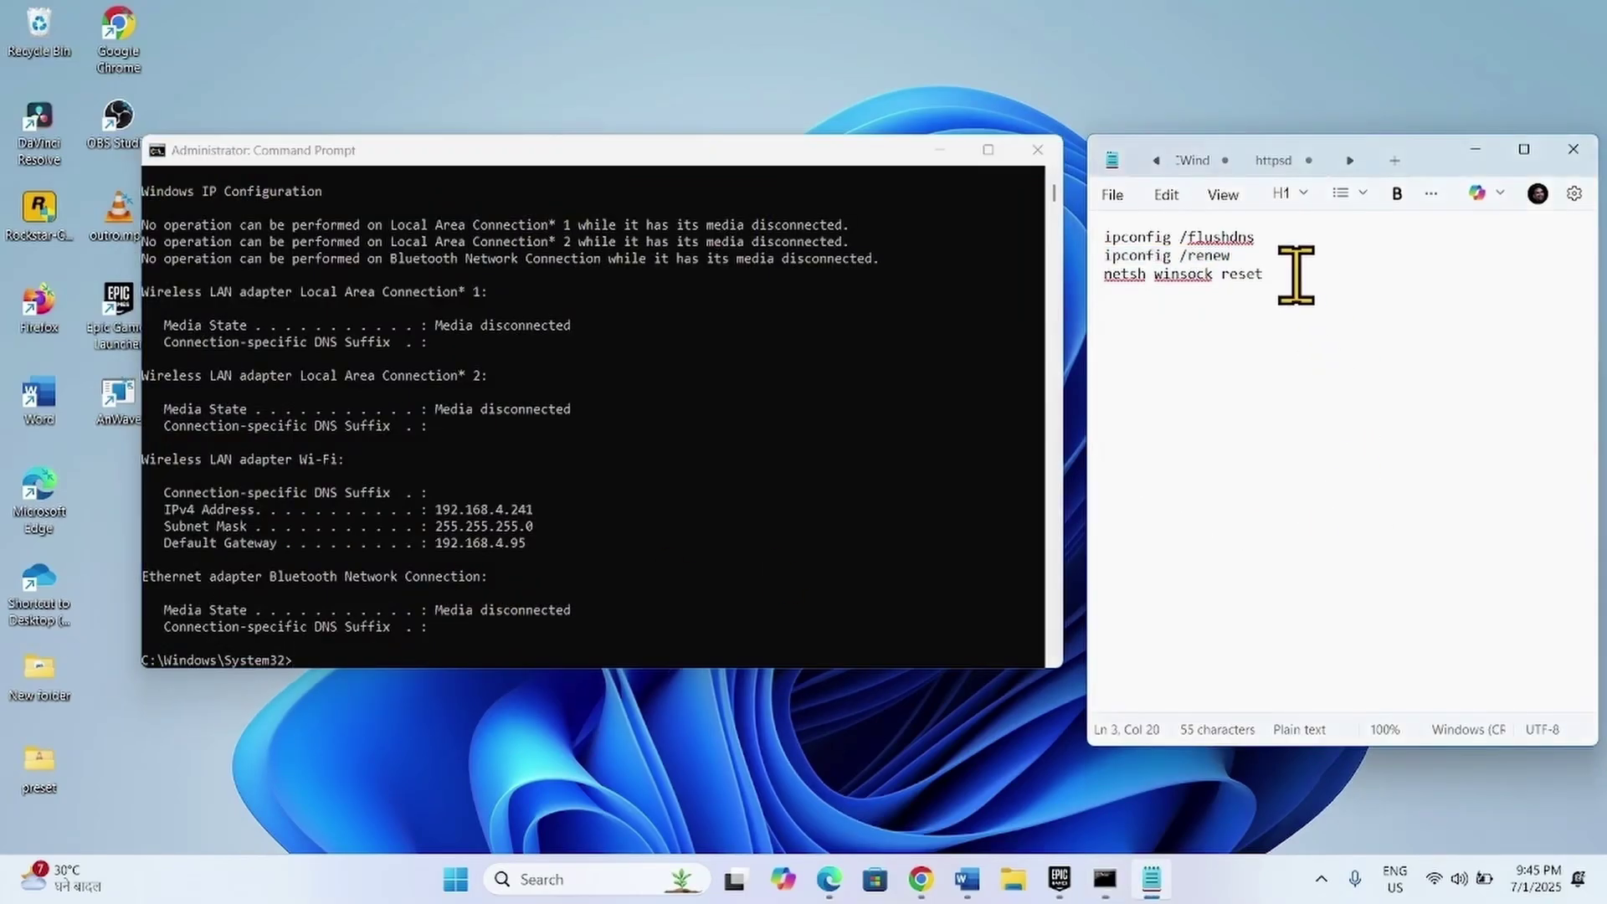
pyautogui.moveTo(1296, 276); pyautogui.dragTo(1072, 273)
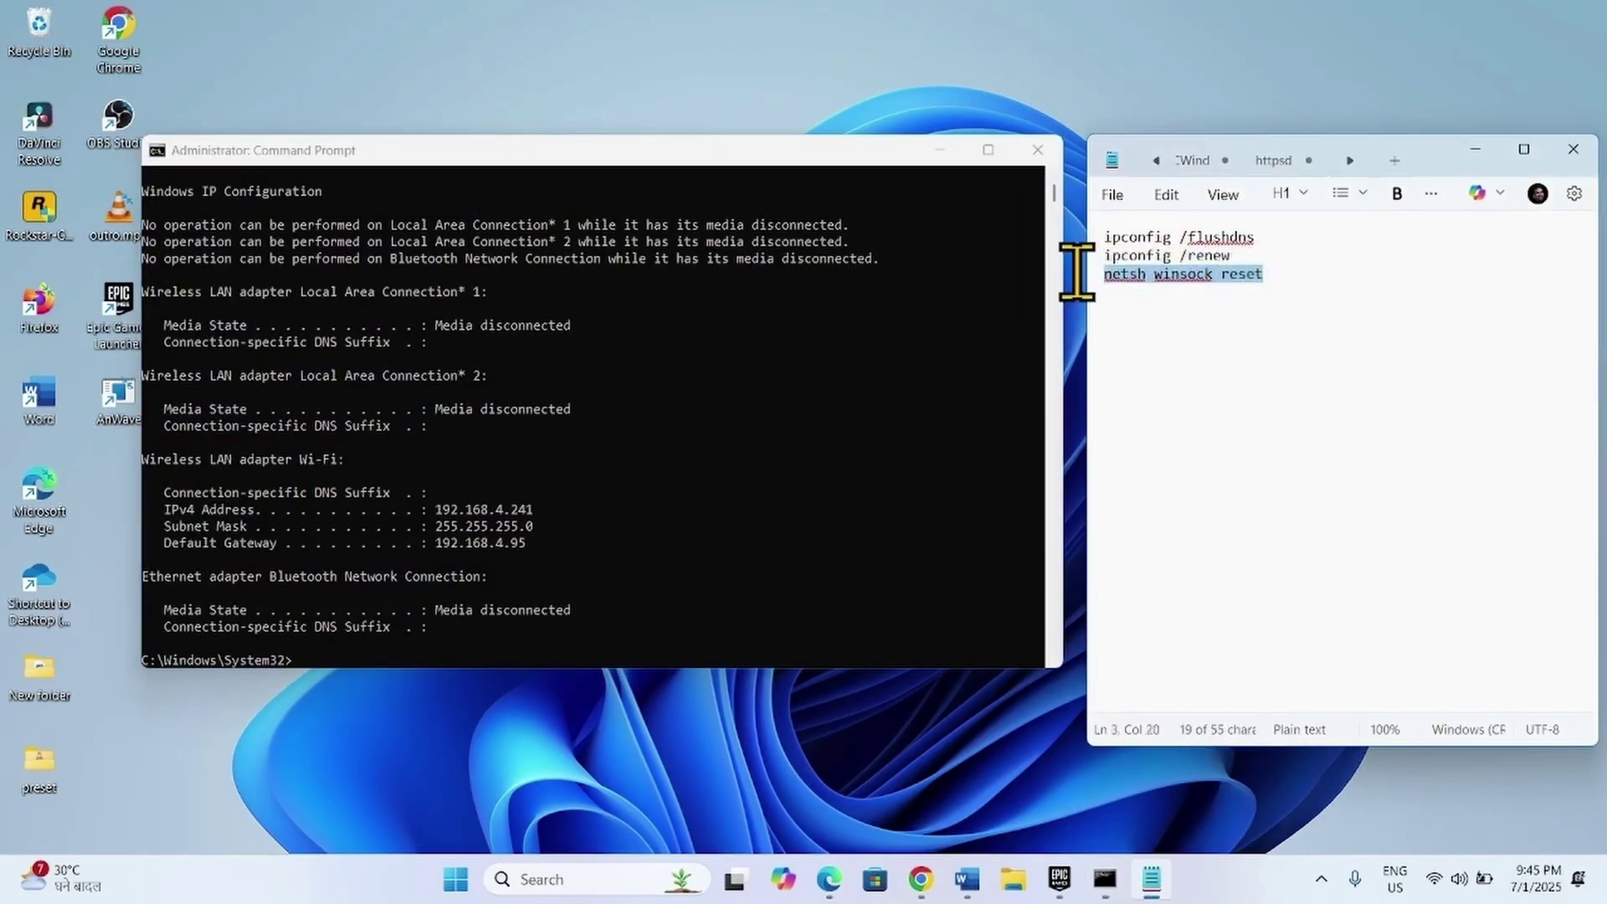
pyautogui.rightClick(1153, 287)
pyautogui.click(1194, 381)
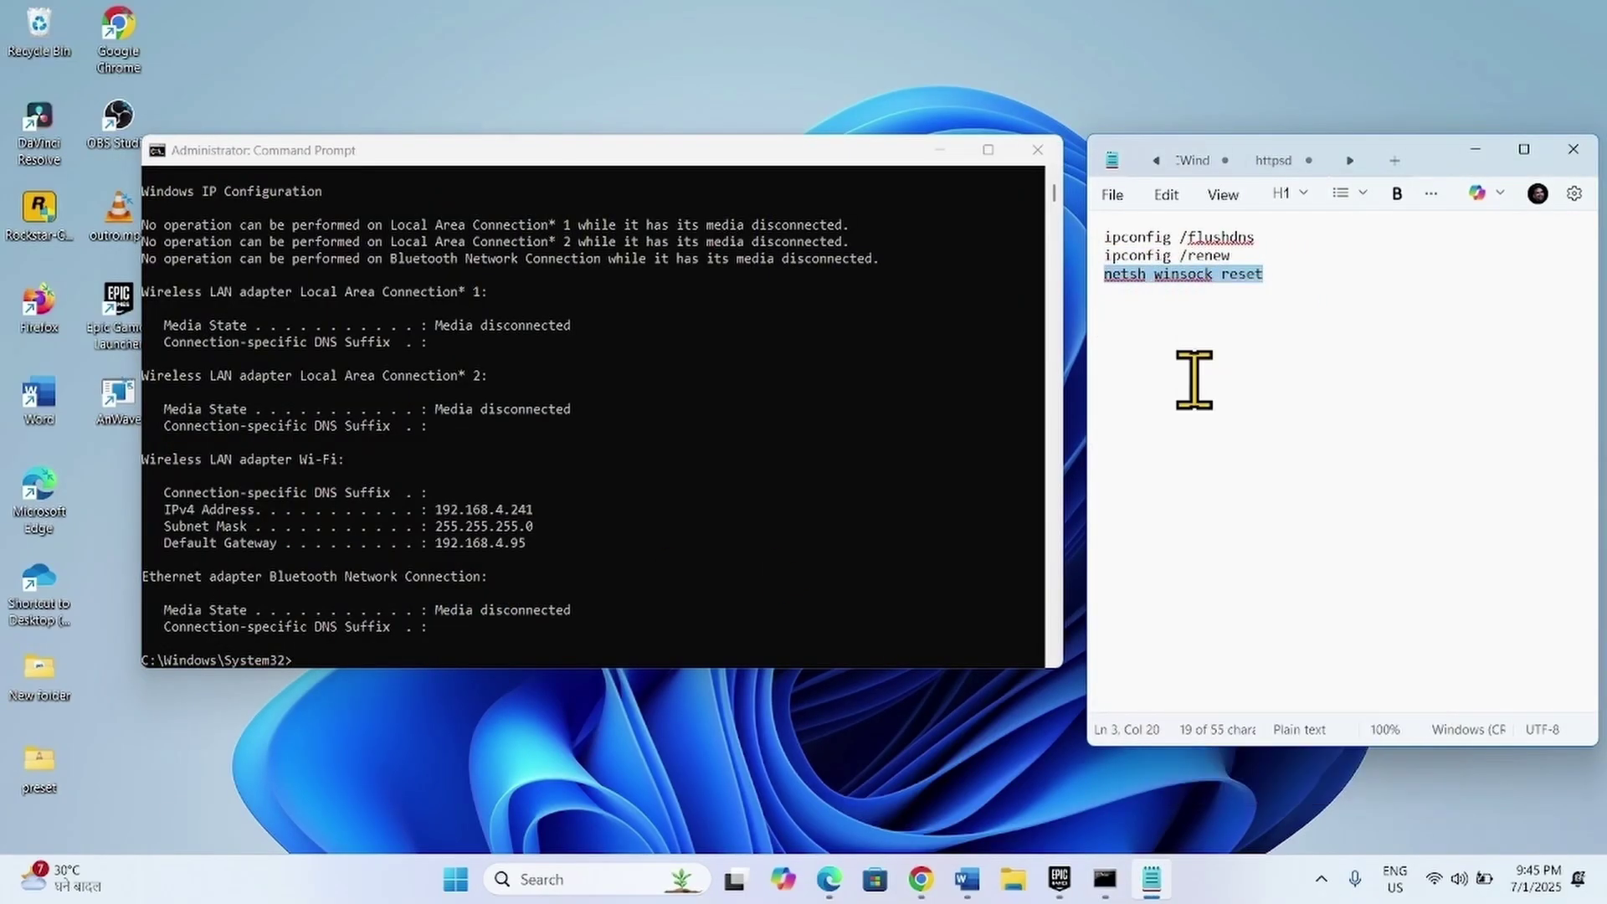
pyautogui.click(348, 658)
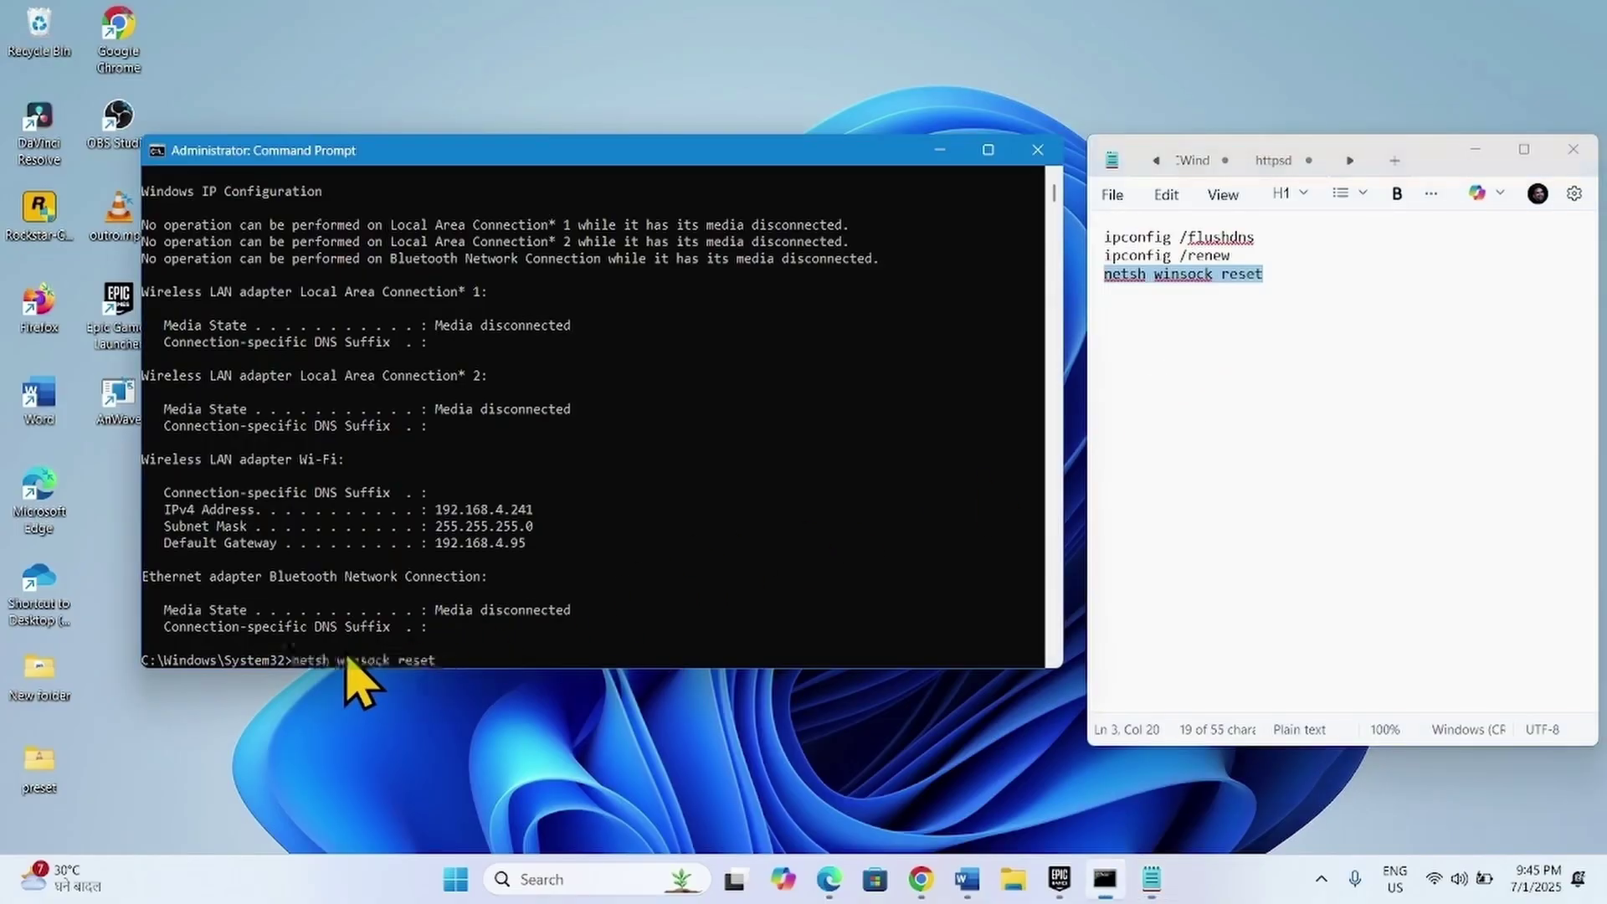
pyautogui.press('Return')
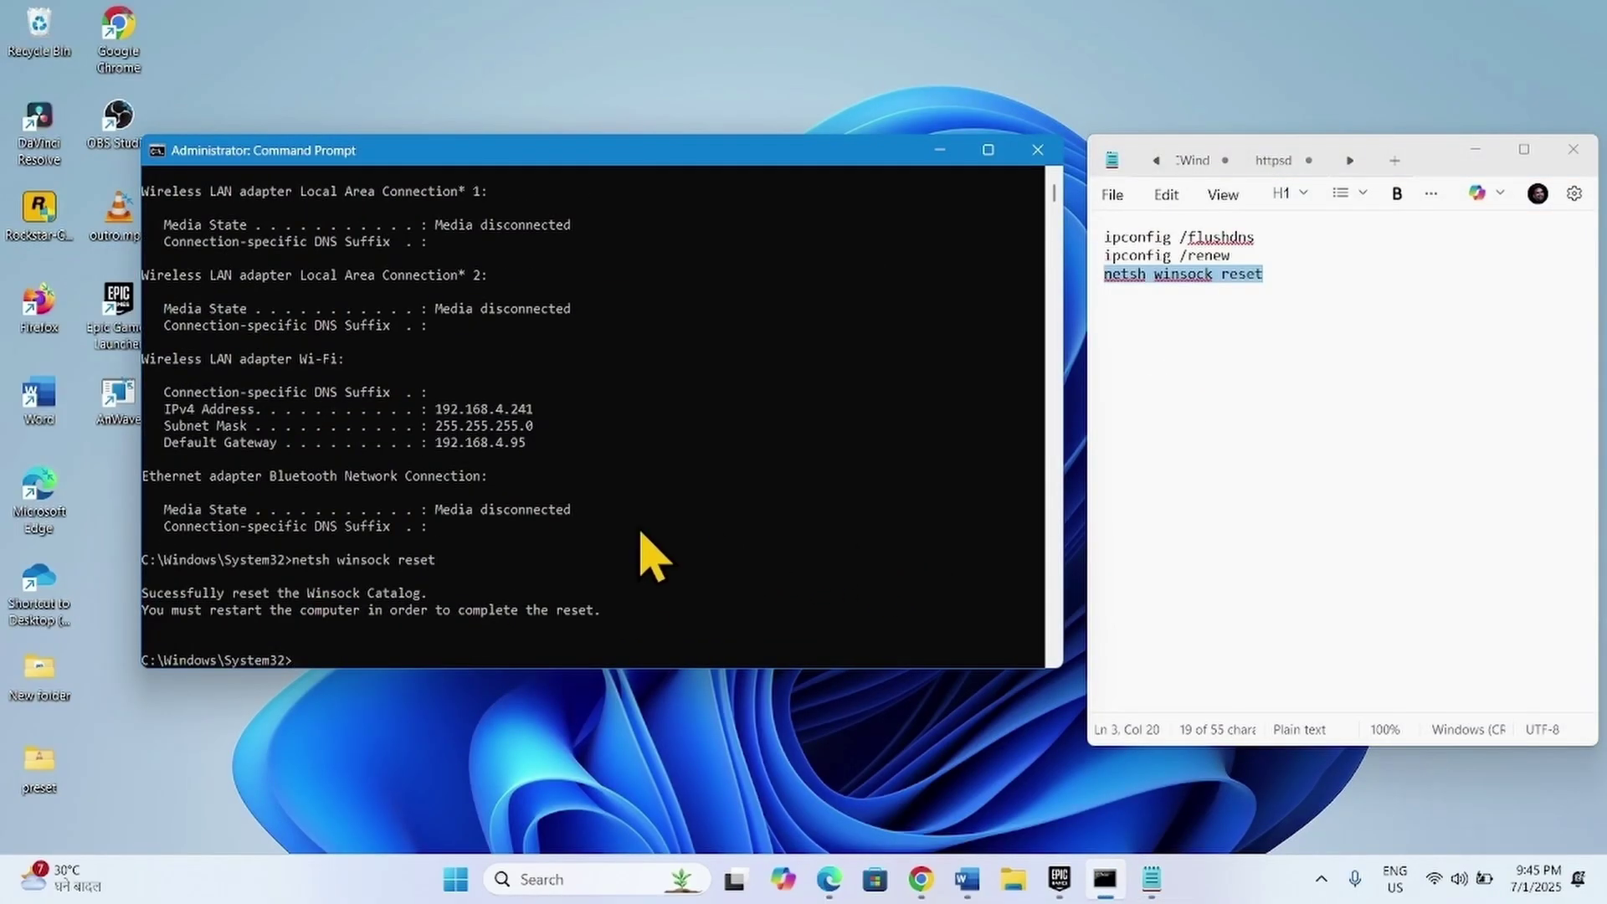
# - Close the administrator Command Prompt and the Notepad window with the network commands
pyautogui.click(1037, 152)
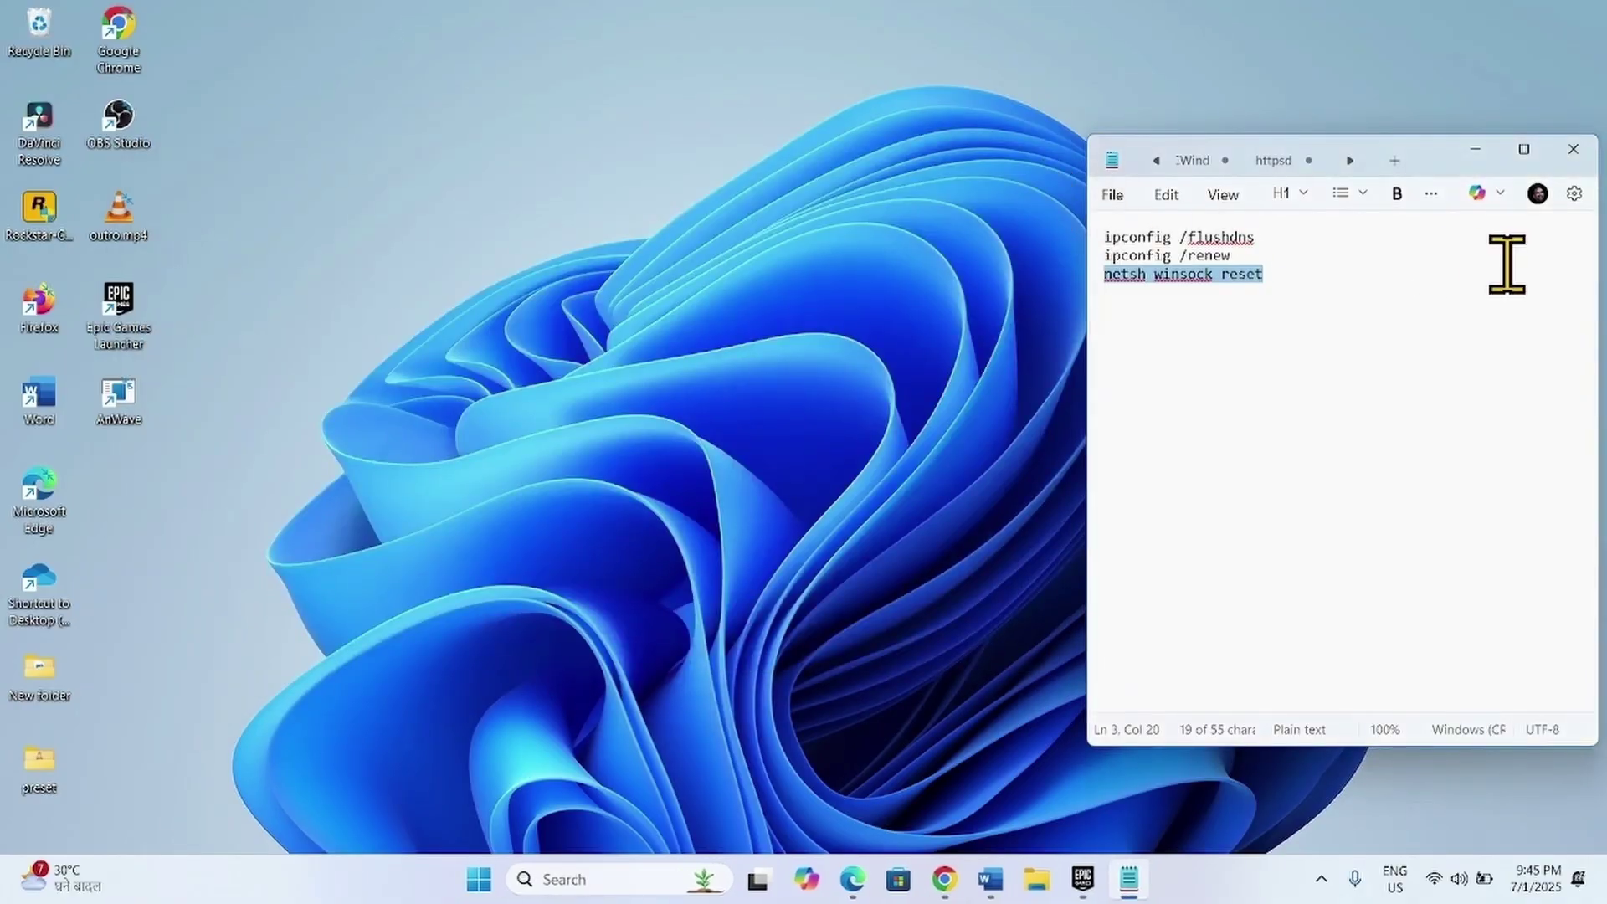
pyautogui.click(1586, 161)
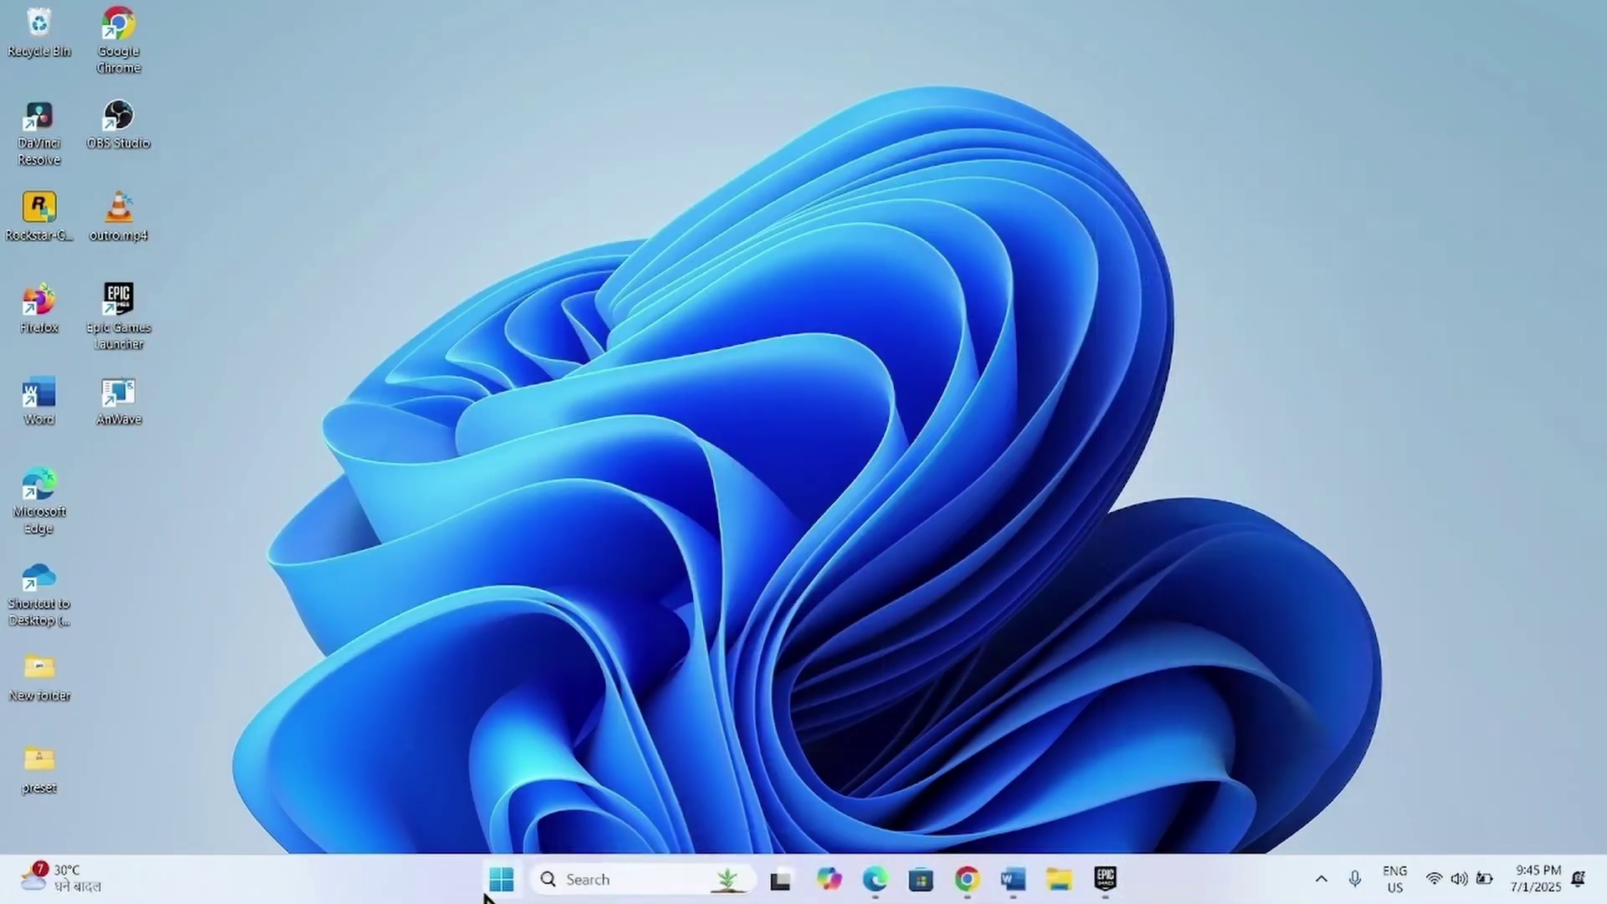
# - View the computer's power options, including Restart, and dismiss them without restarting
pyautogui.click(507, 889)
pyautogui.click(1063, 805)
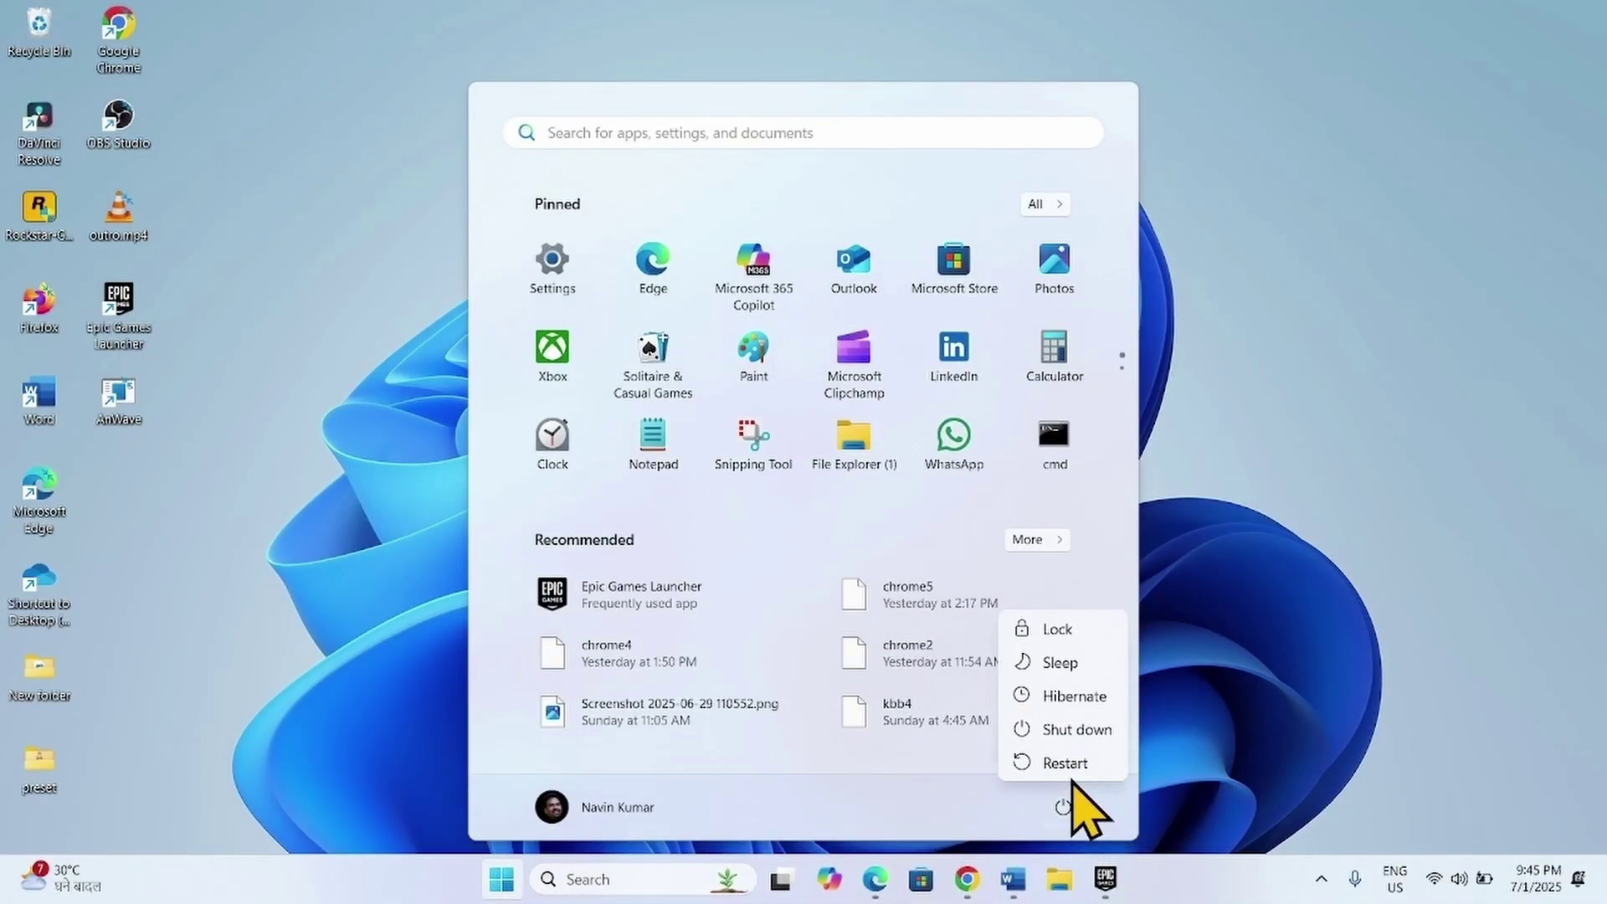
pyautogui.click(1486, 579)
pyautogui.click(1519, 511)
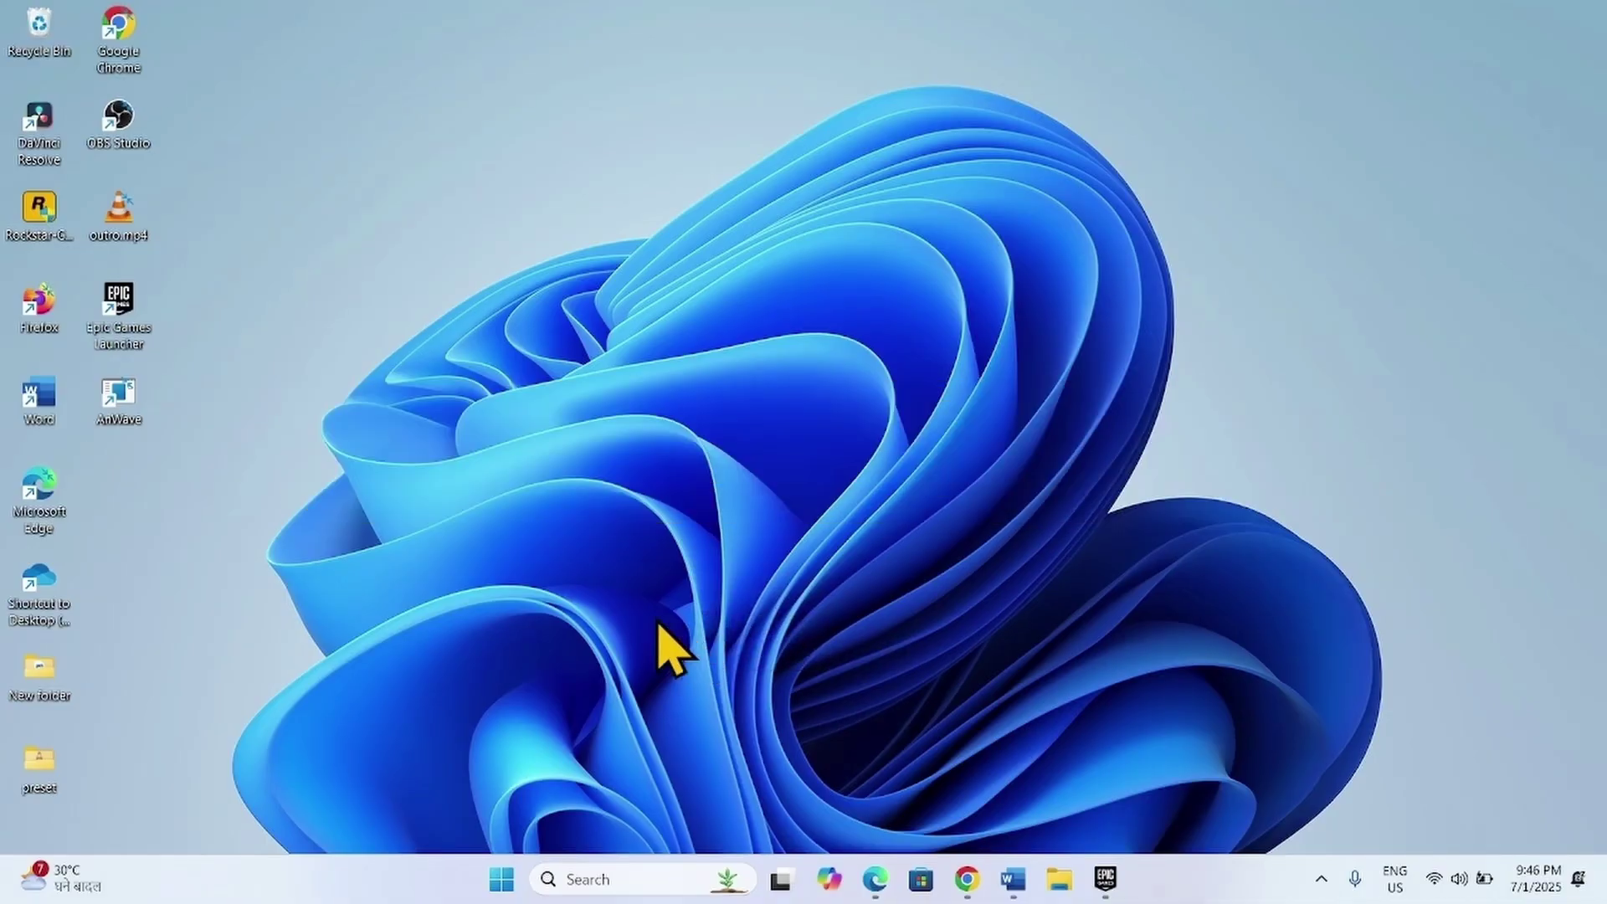
# - Set the Epic Games Launcher desktop shortcut to run as an administrator, apply the setting and launch it
pyautogui.rightClick(130, 316)
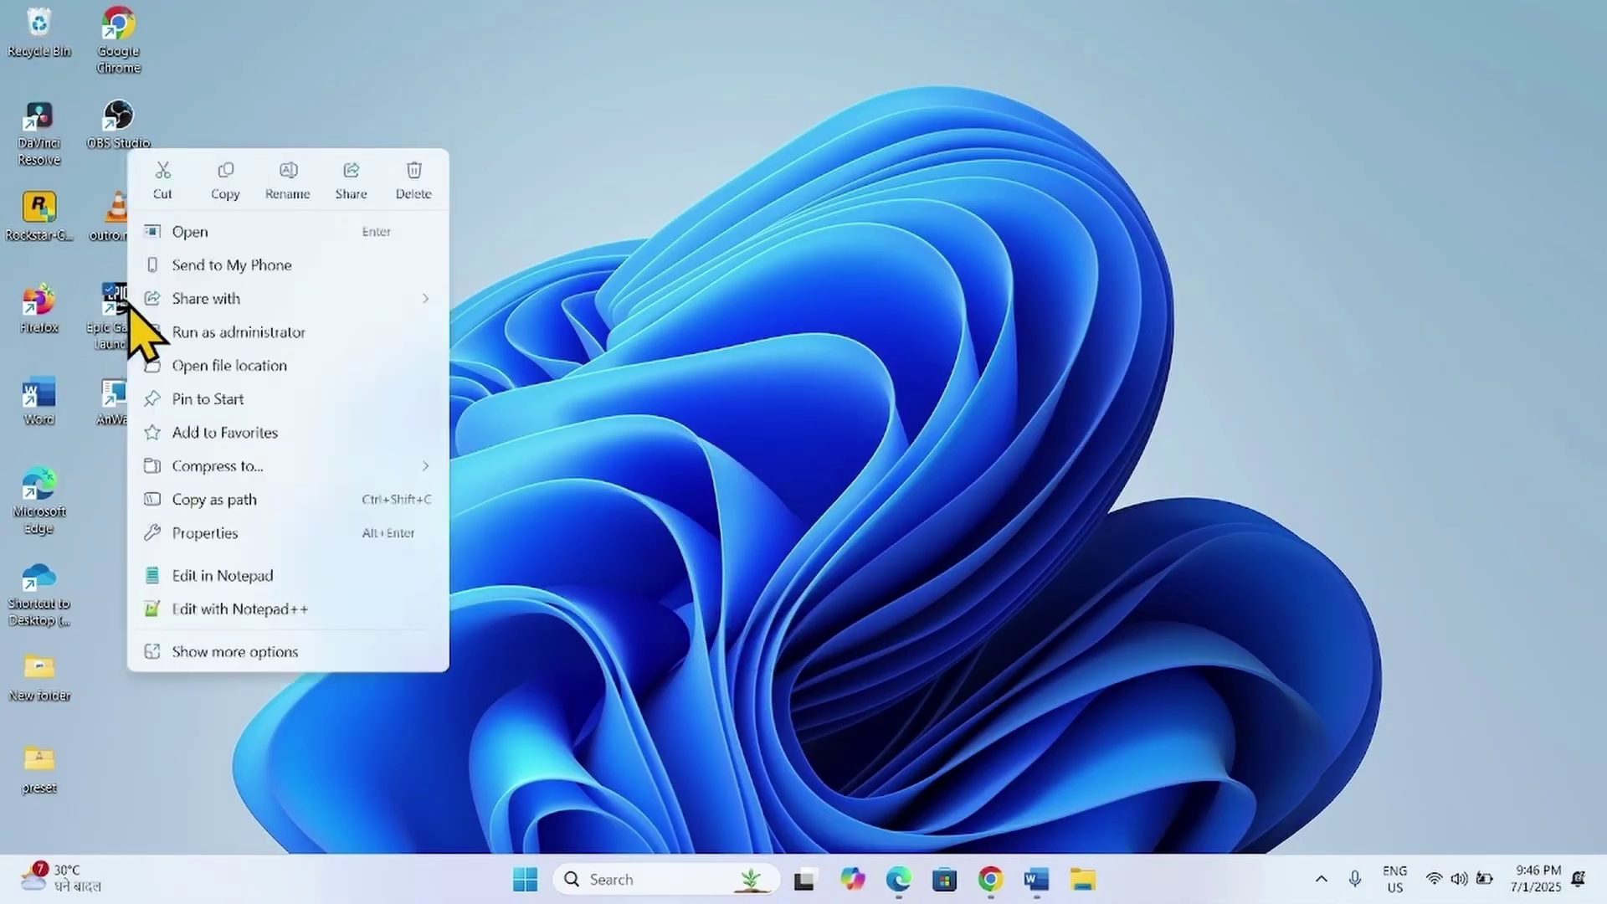
pyautogui.click(209, 536)
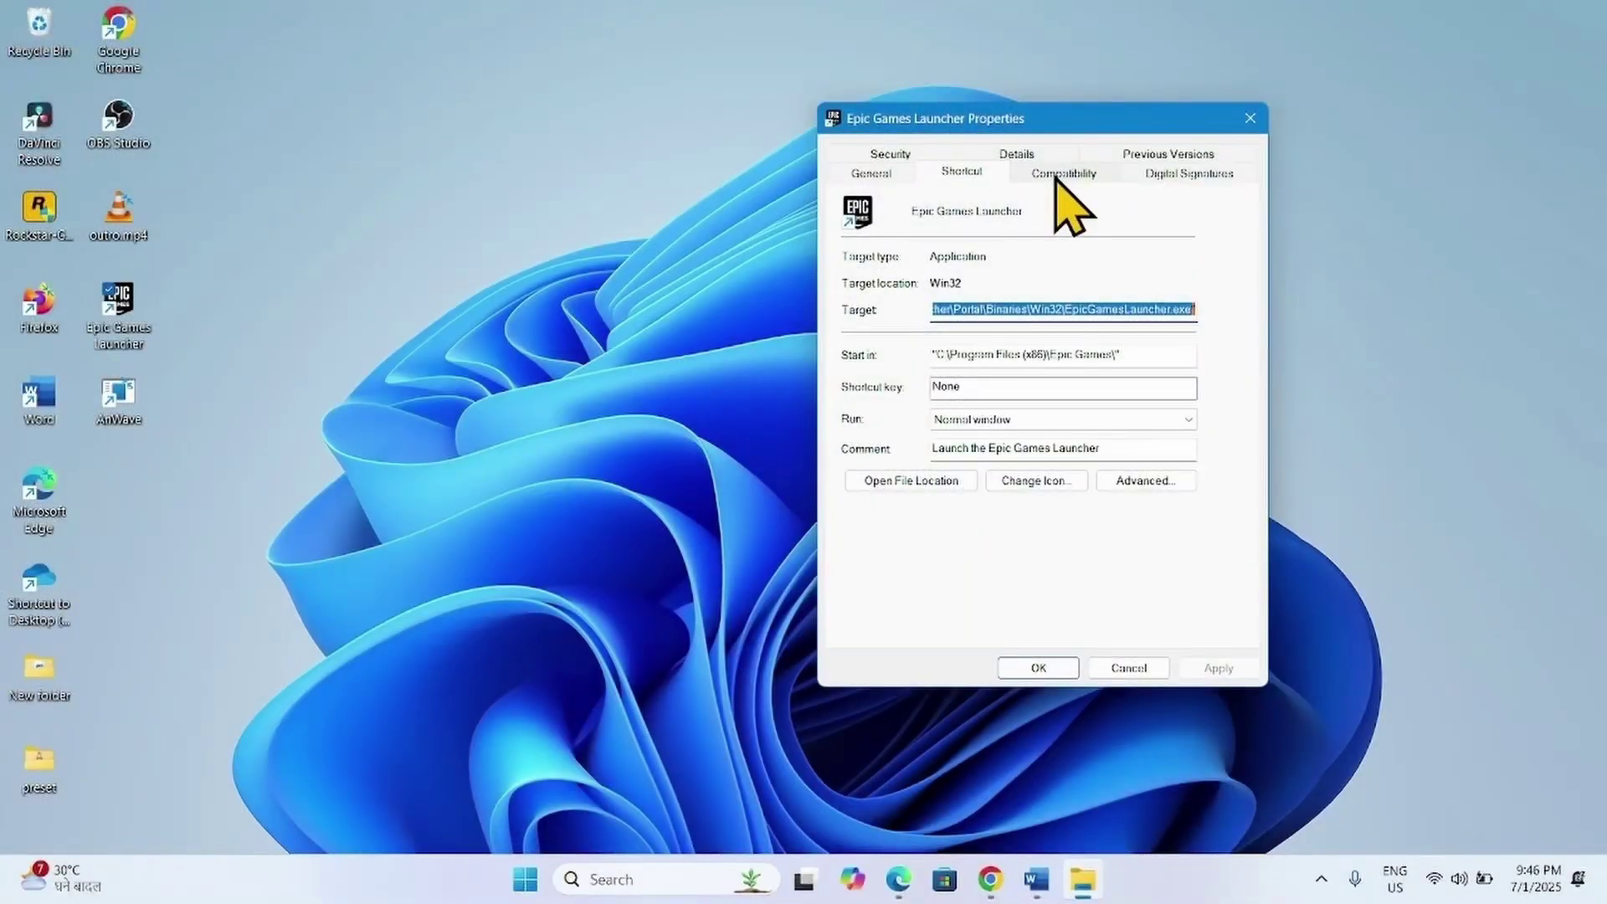
pyautogui.click(1057, 176)
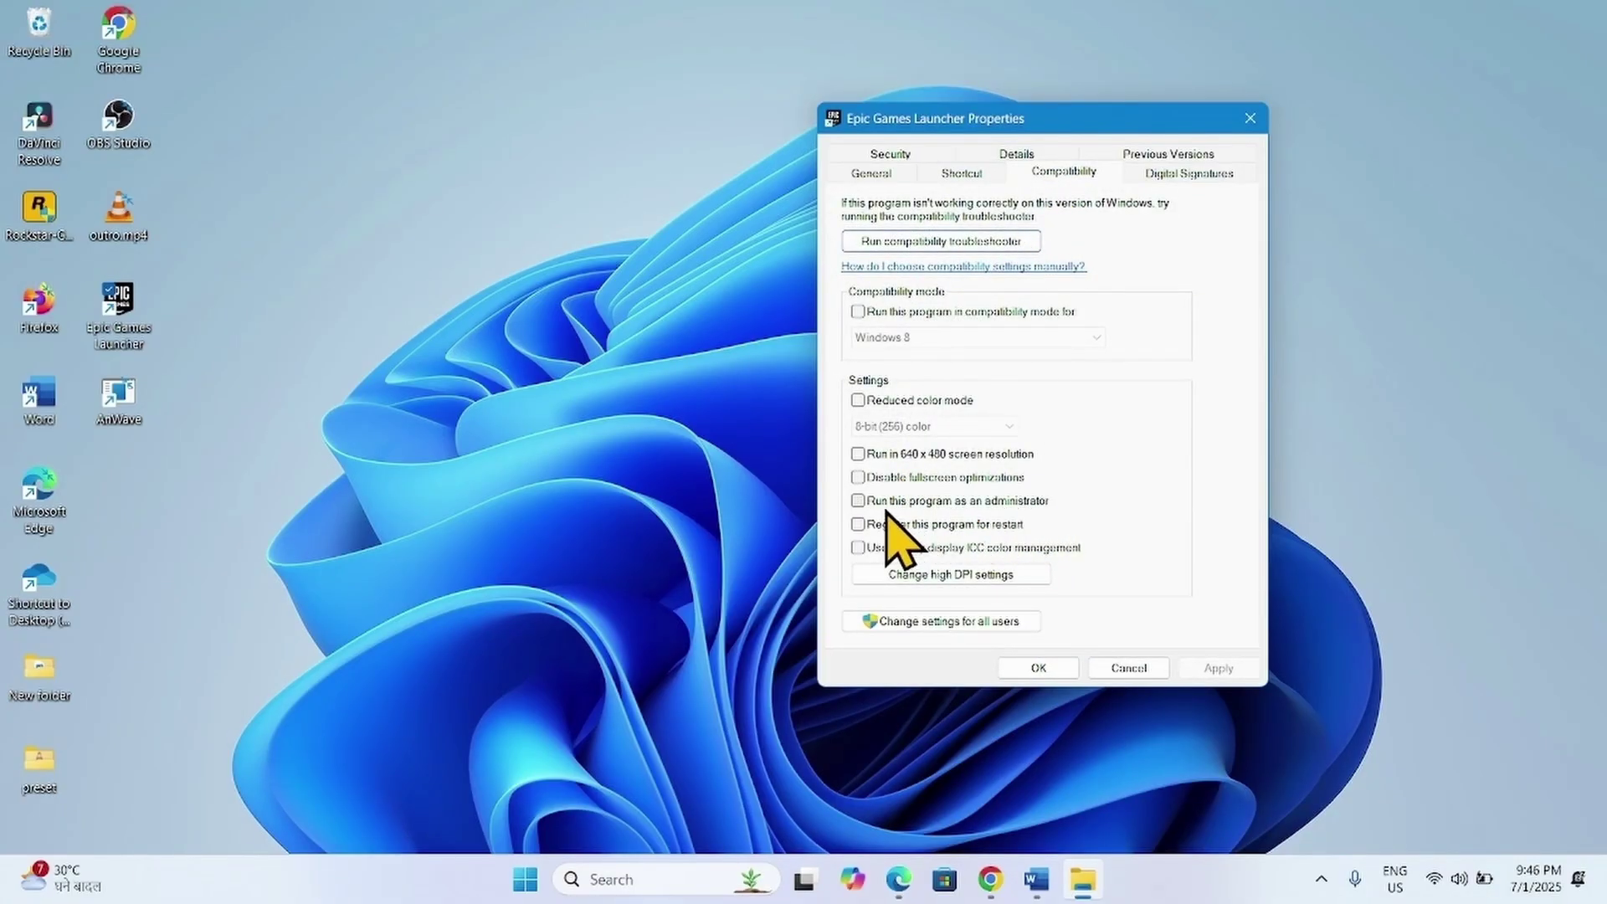
pyautogui.click(857, 500)
pyautogui.click(1218, 668)
pyautogui.click(1041, 669)
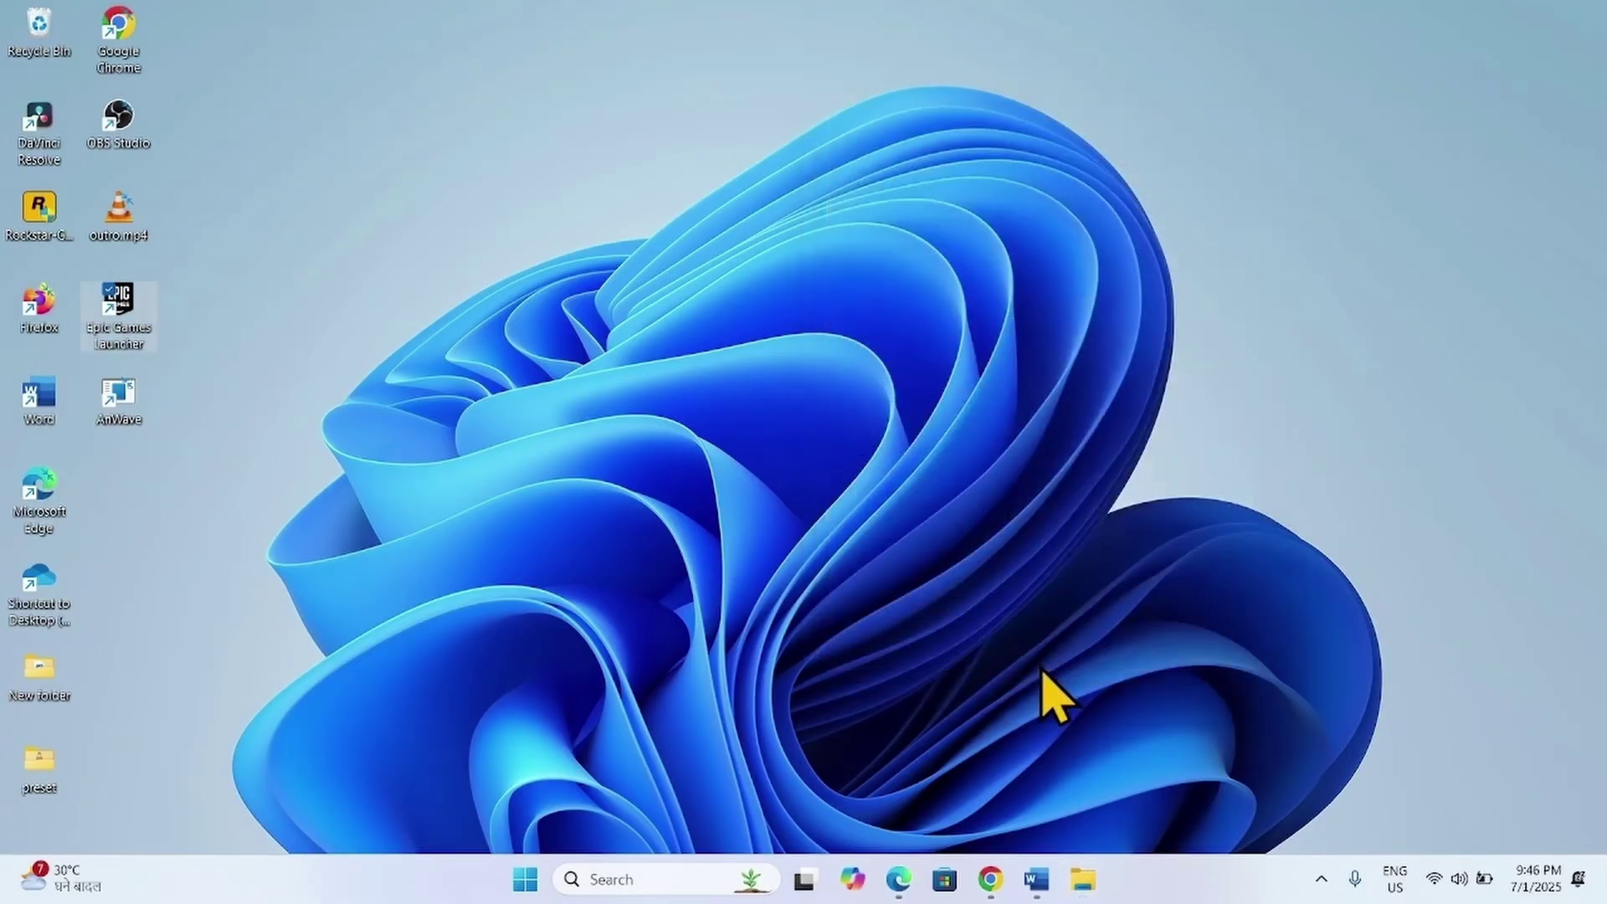
pyautogui.doubleClick(122, 330)
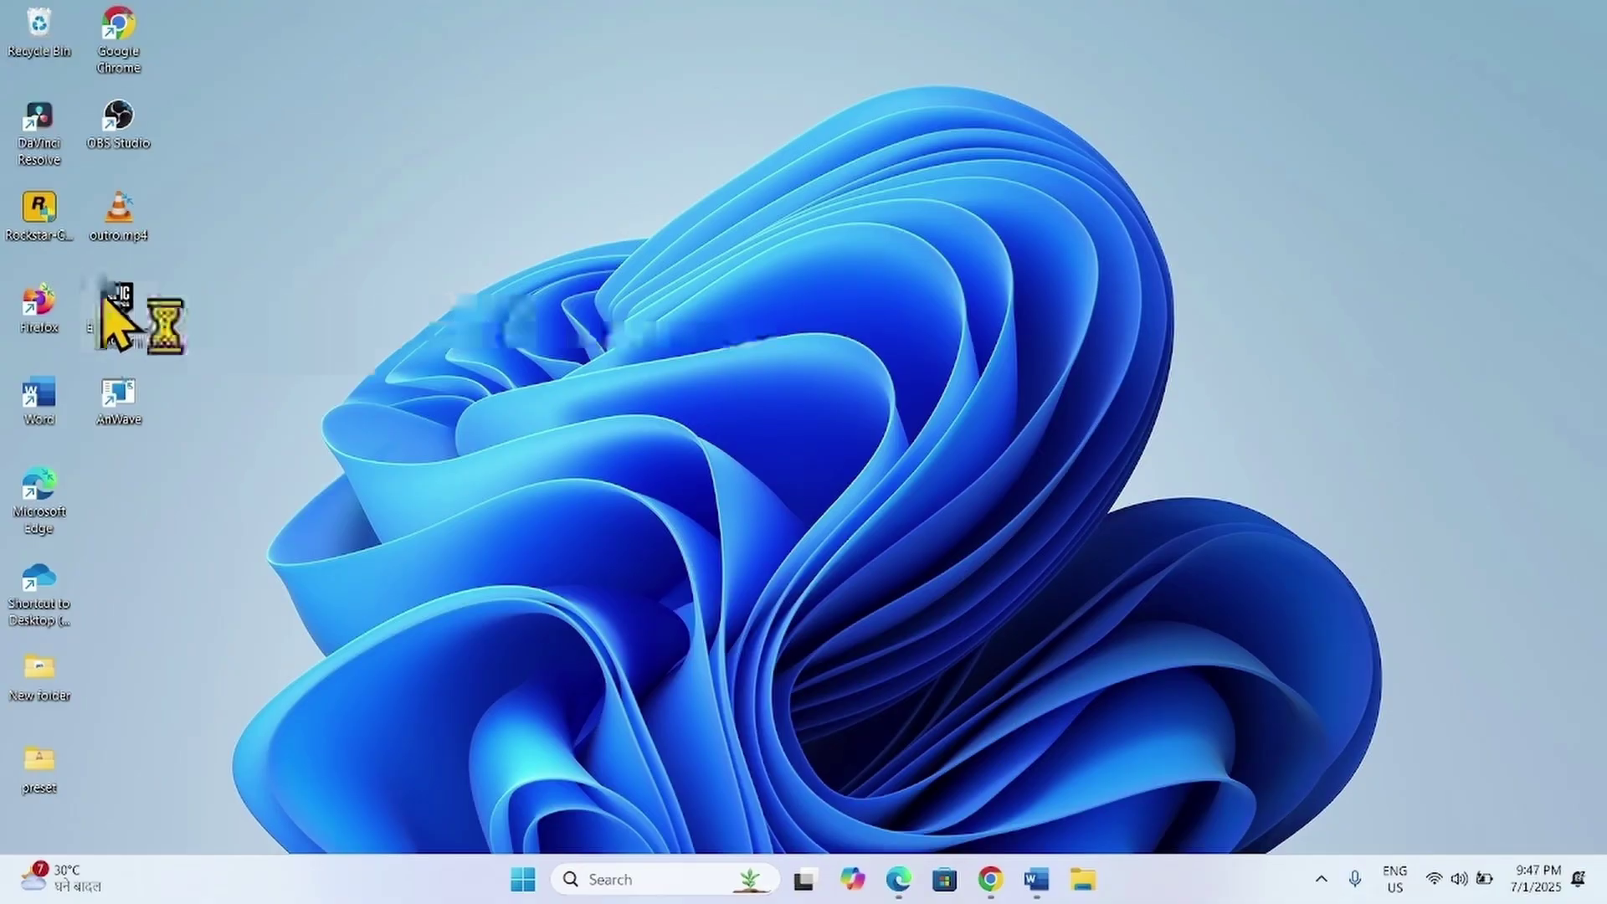
pyautogui.click(730, 617)
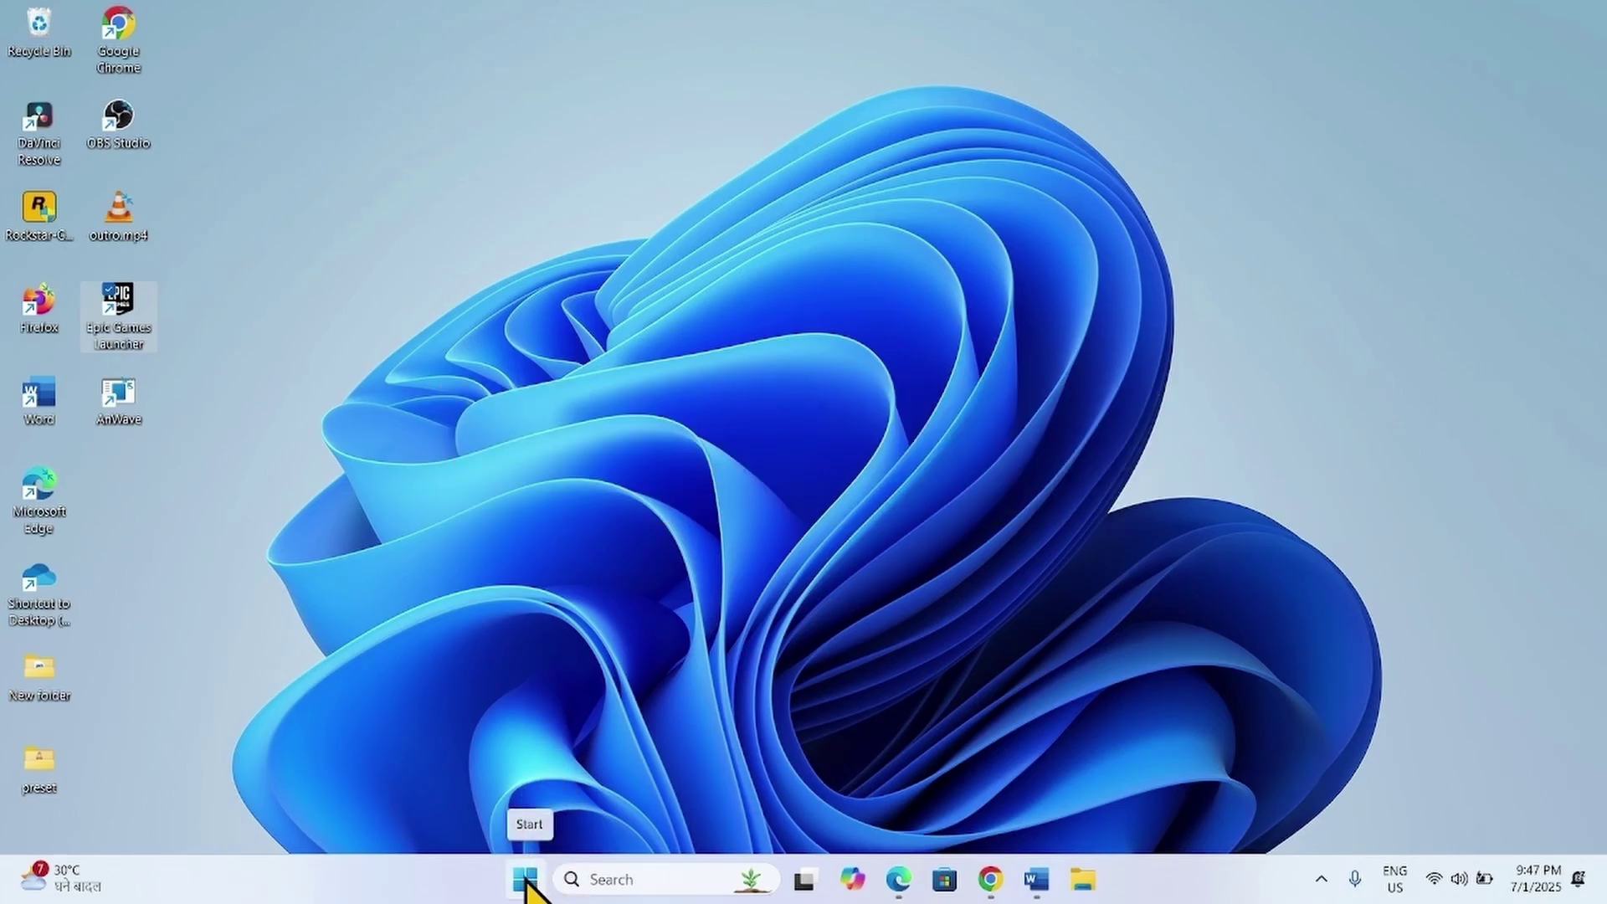
# - Start uninstalling Epic Games Launcher from the Windows list of installed apps
pyautogui.rightClick(525, 879)
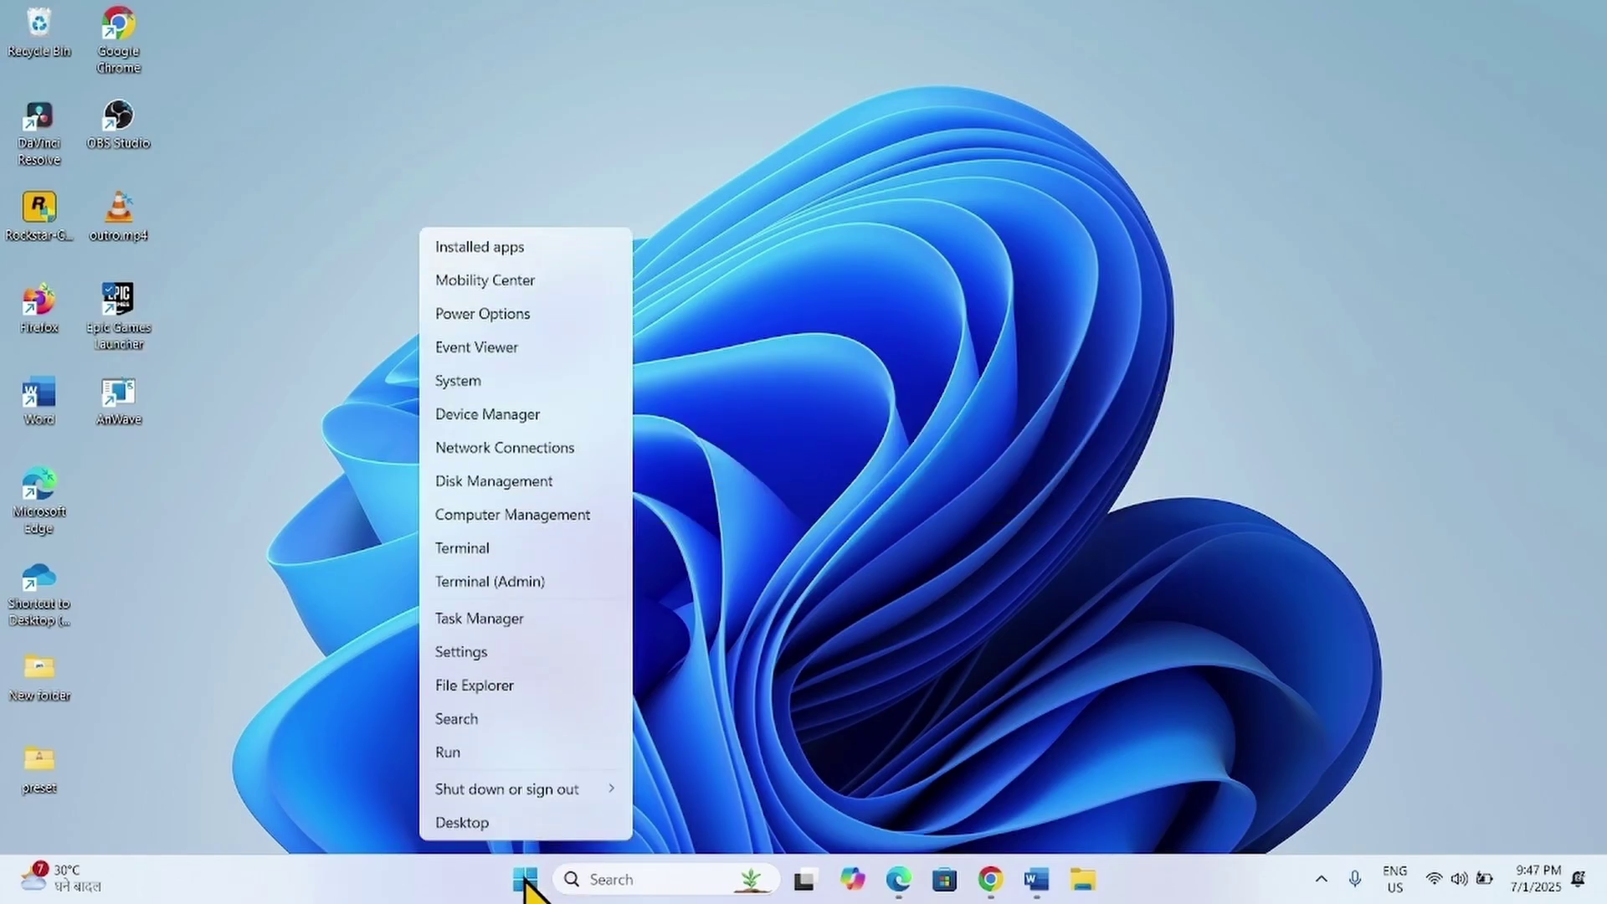
pyautogui.click(480, 247)
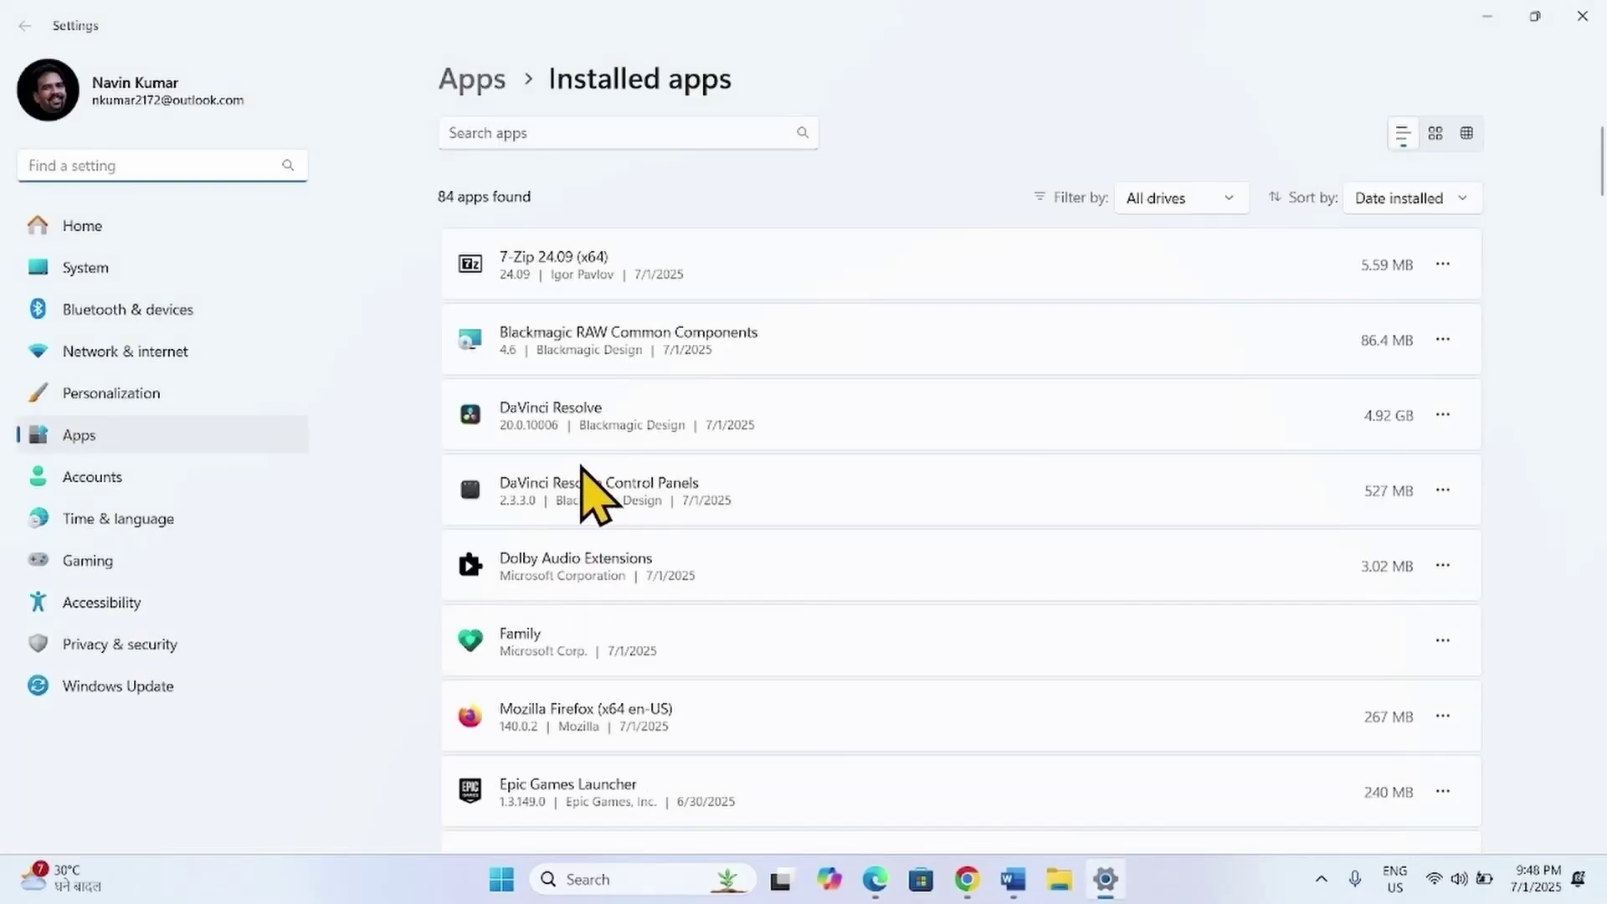
pyautogui.scroll(-5, 586, 592)
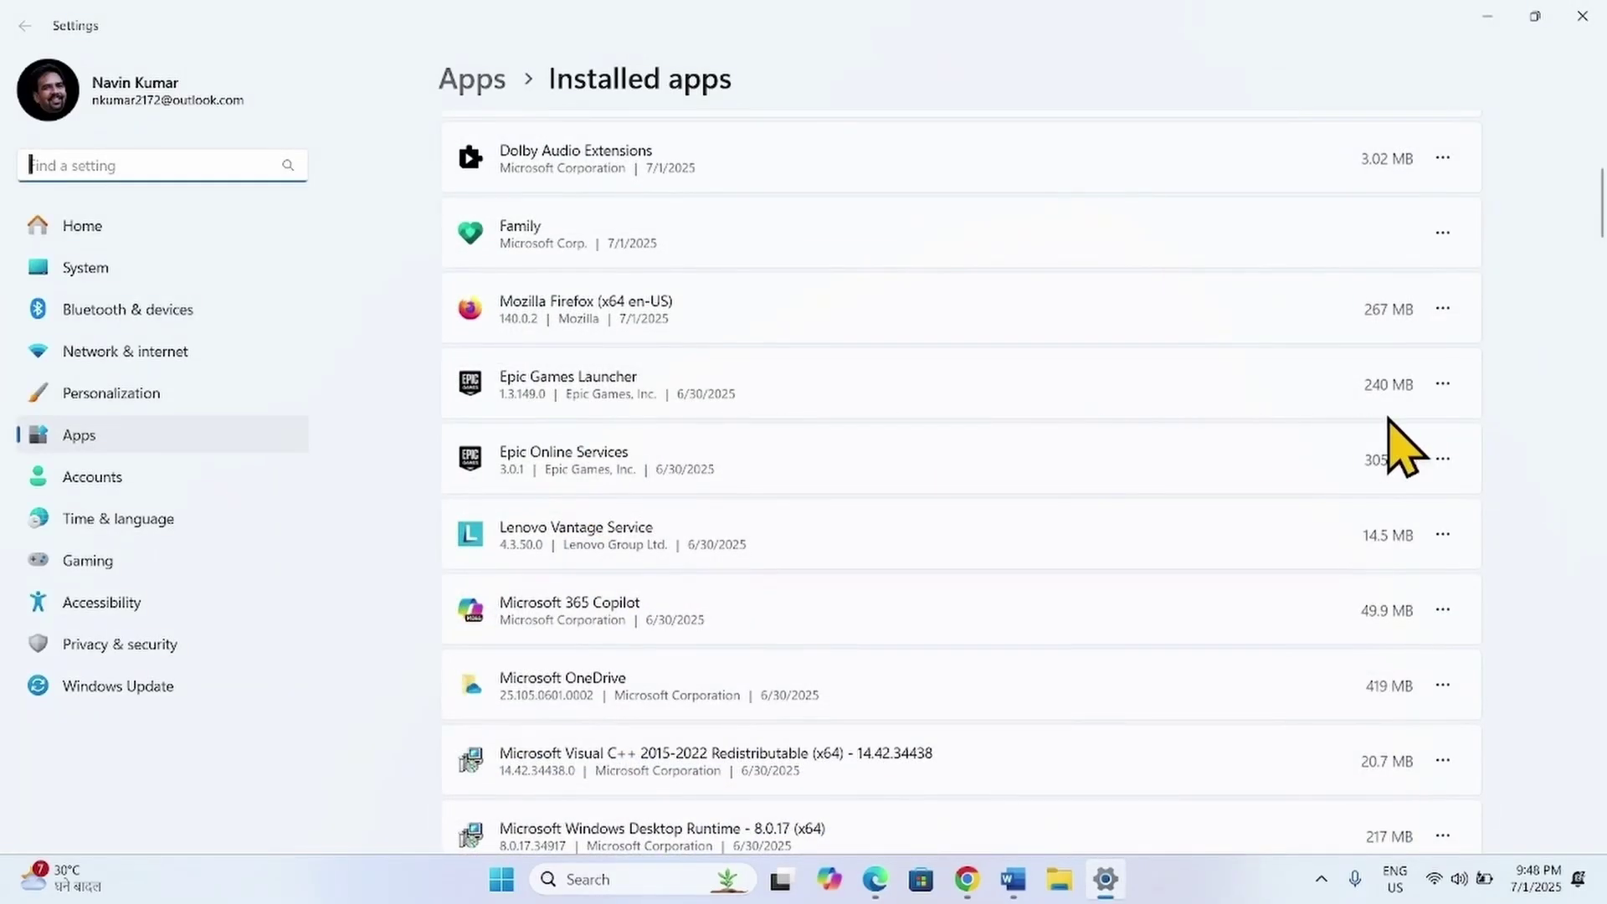
pyautogui.click(1443, 385)
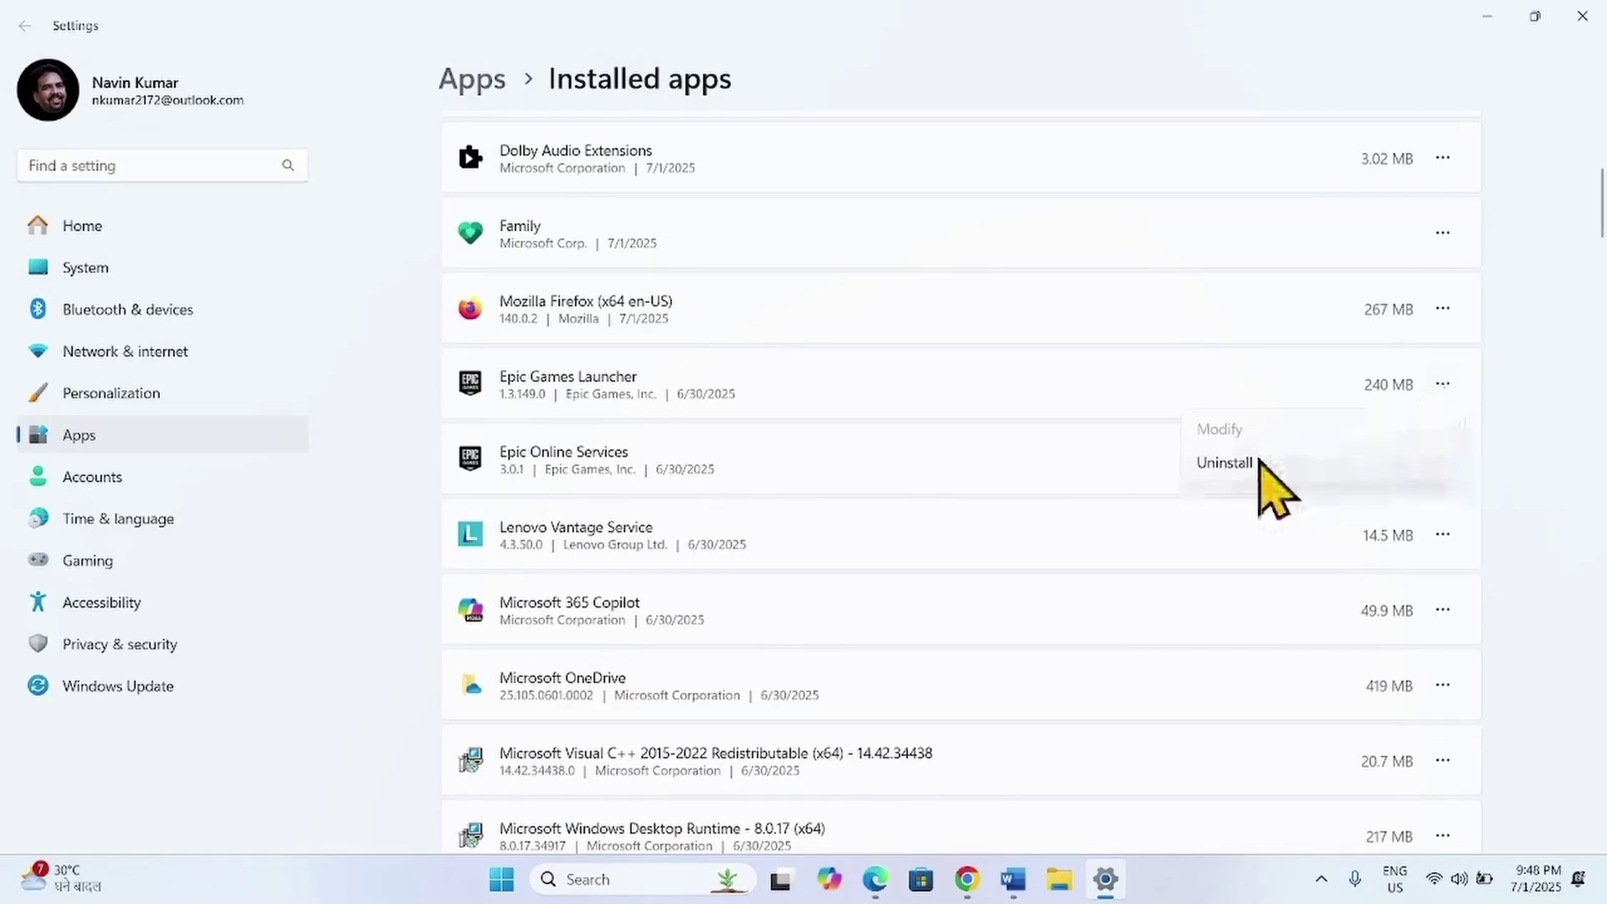
pyautogui.click(1224, 463)
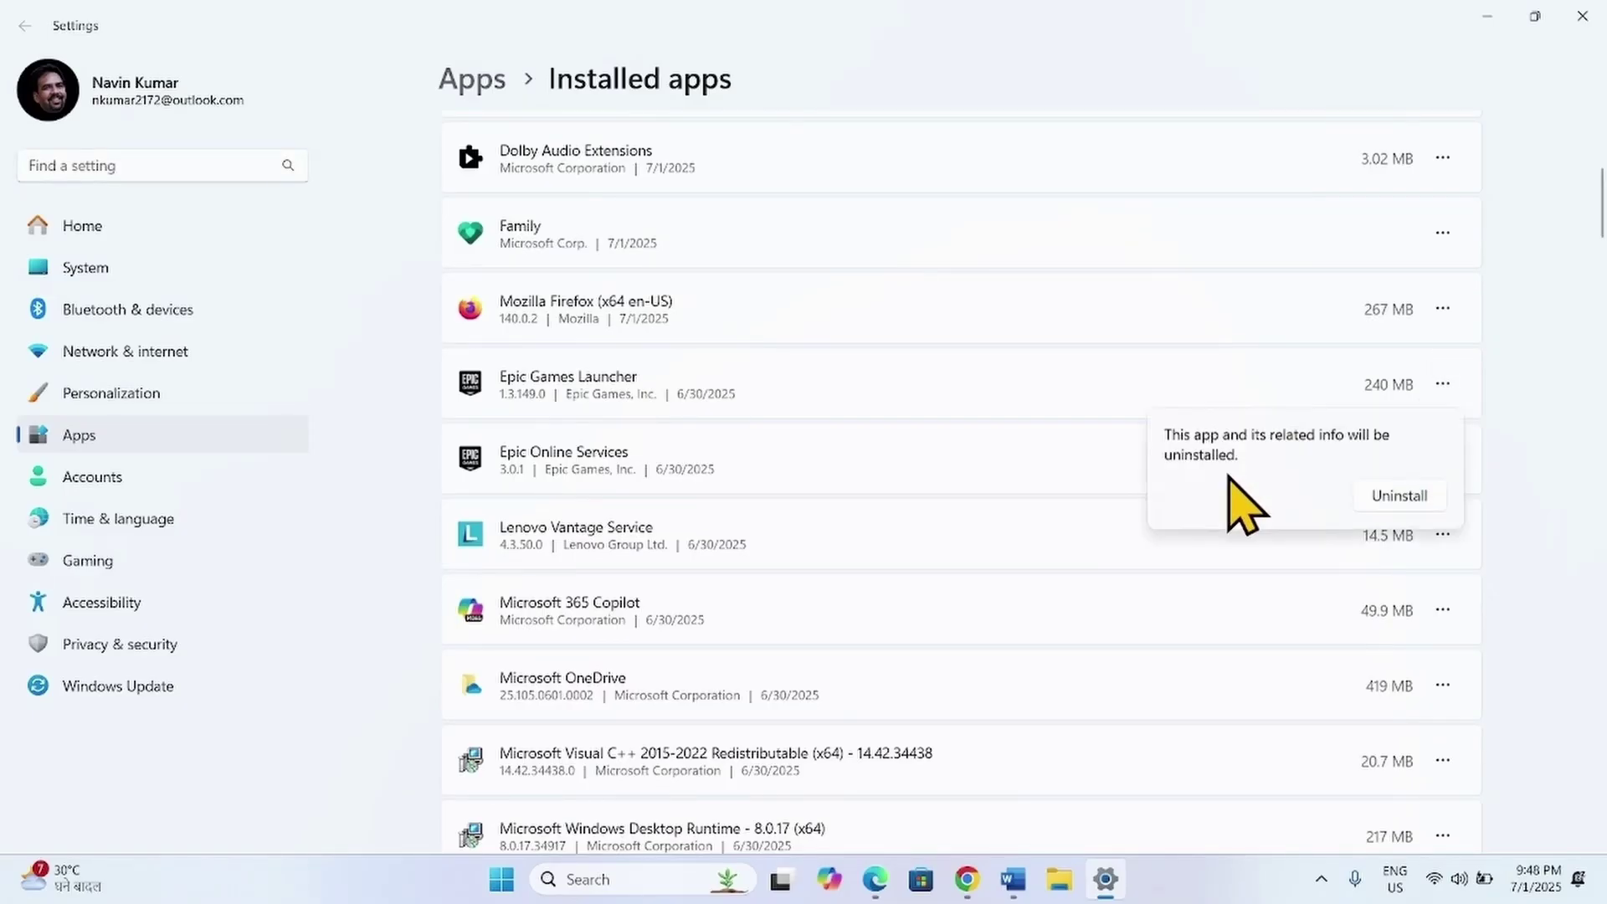
pyautogui.click(1399, 496)
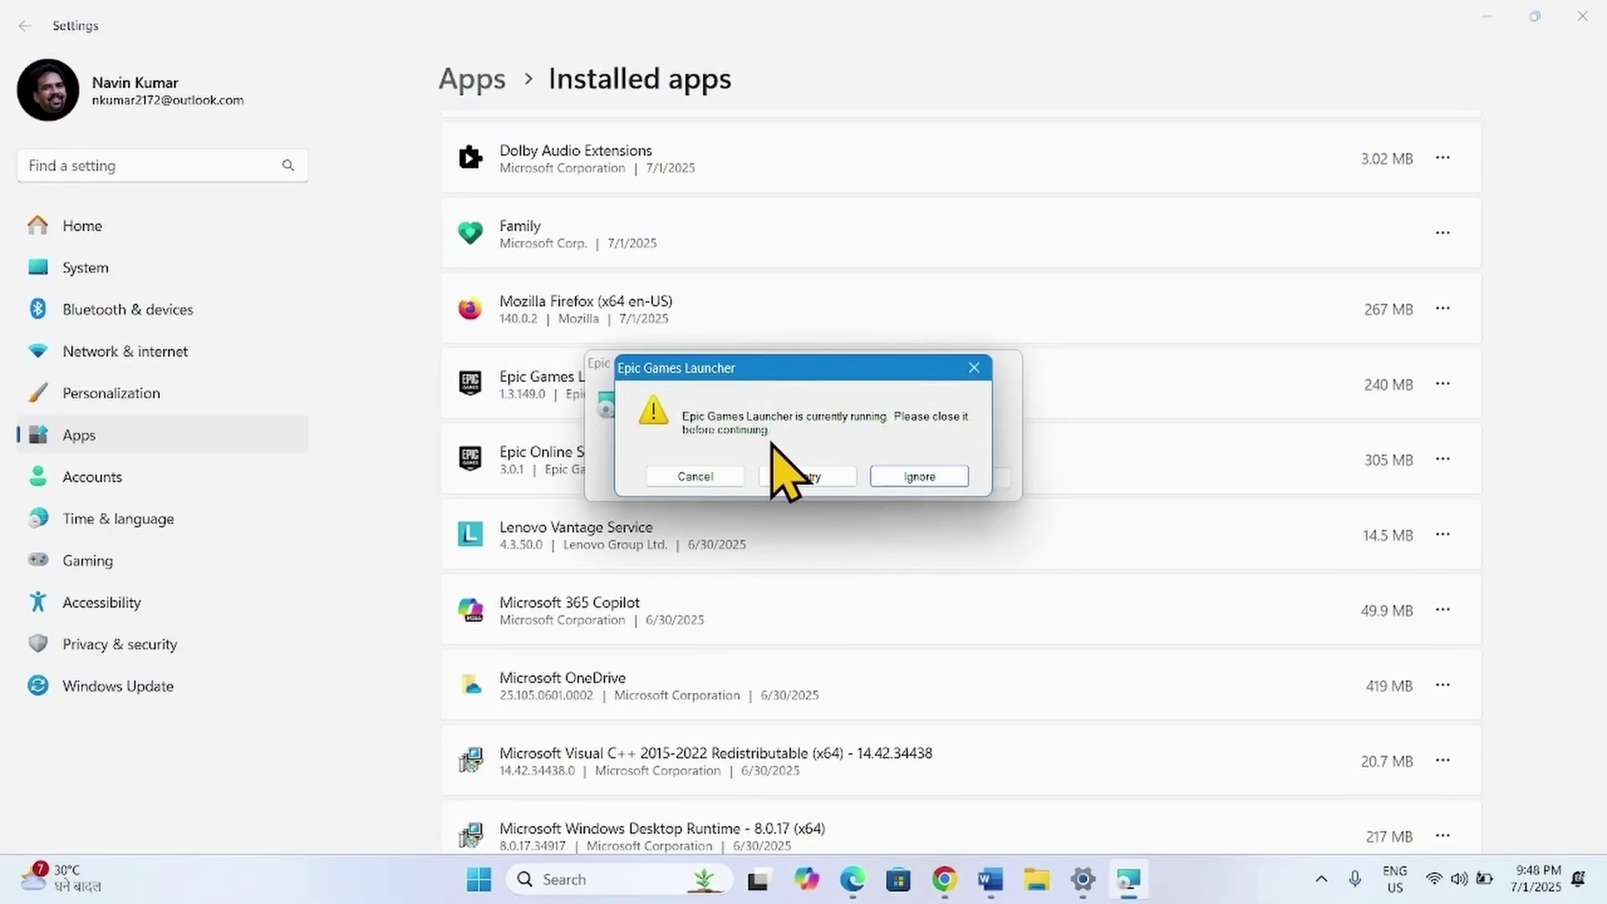
# - Exit the running Epic Games Launcher, retry its uninstall, approve the permission requests and close Settings
pyautogui.click(1321, 878)
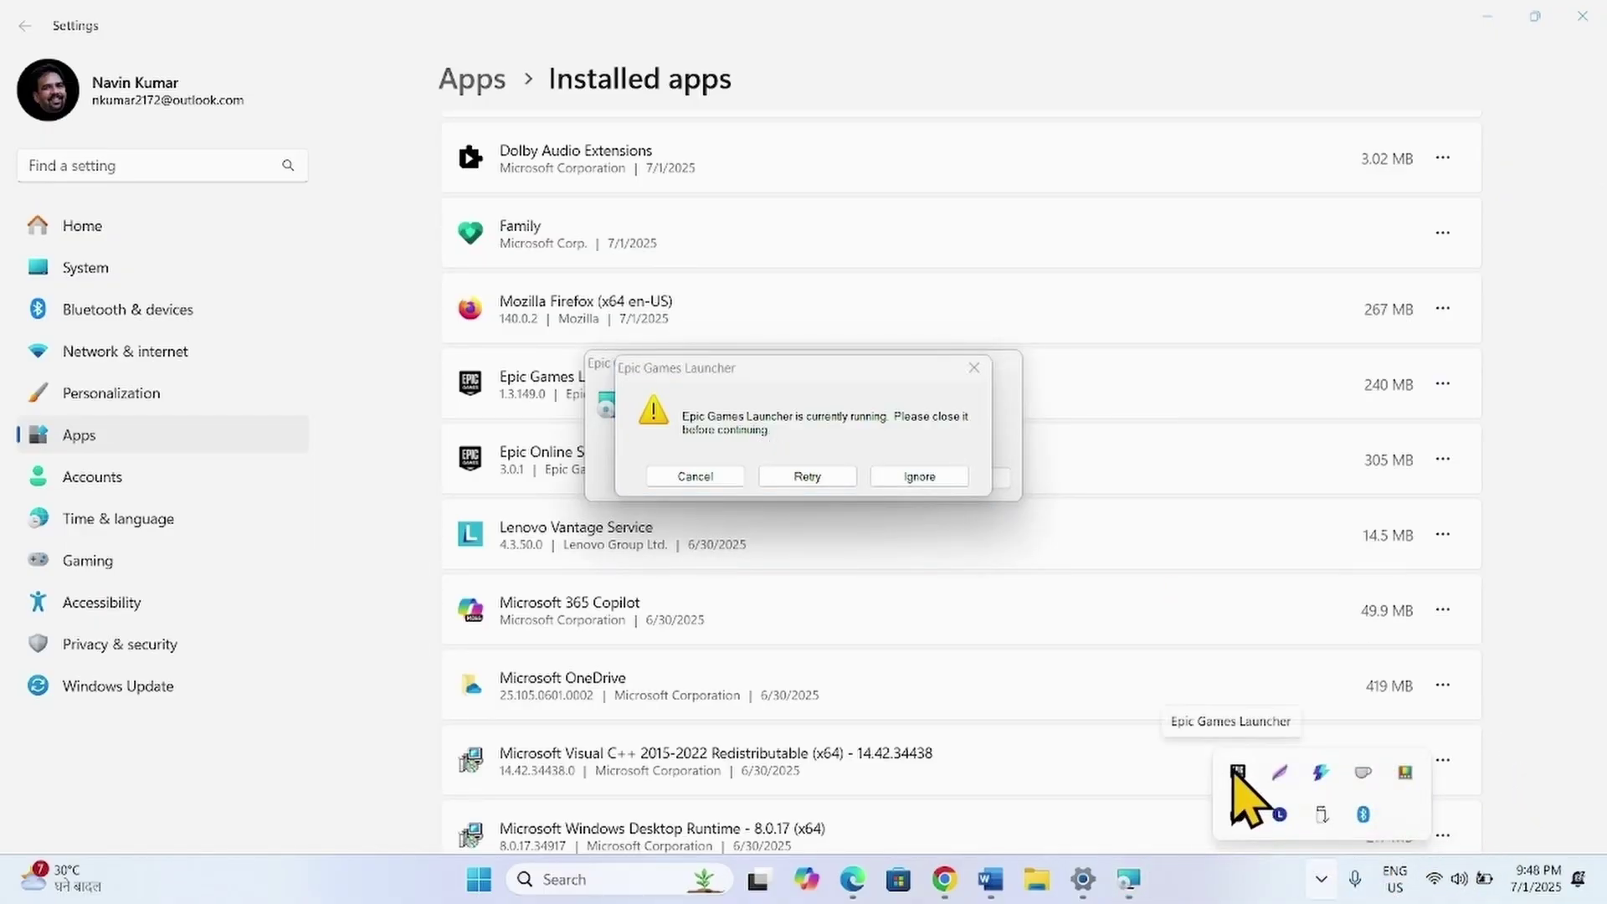
pyautogui.rightClick(1237, 772)
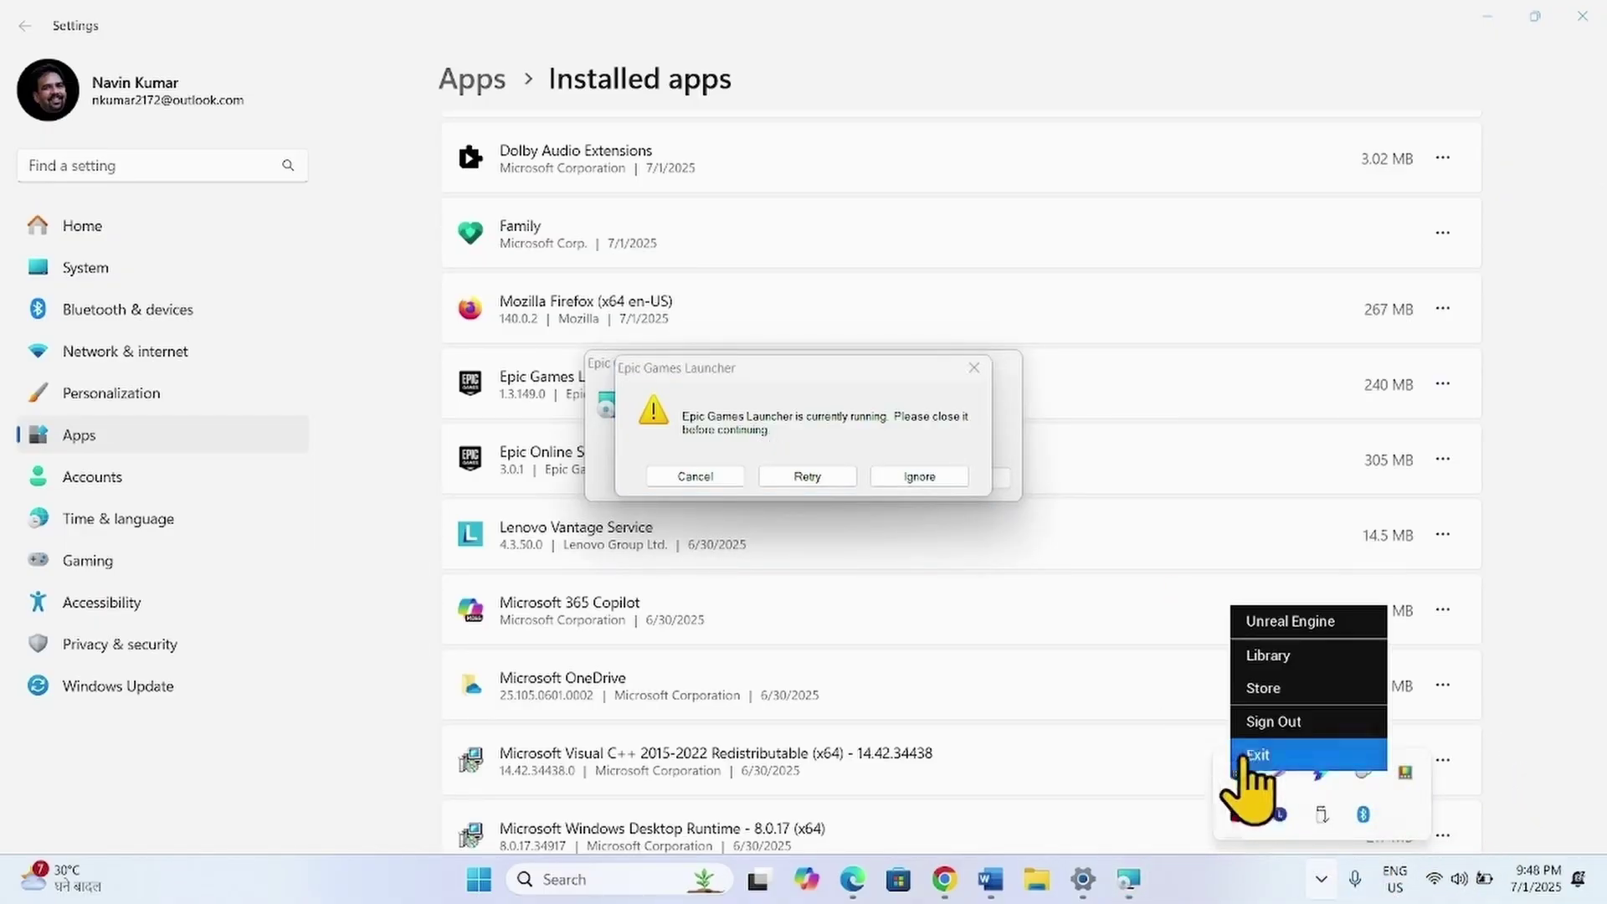
pyautogui.click(1259, 755)
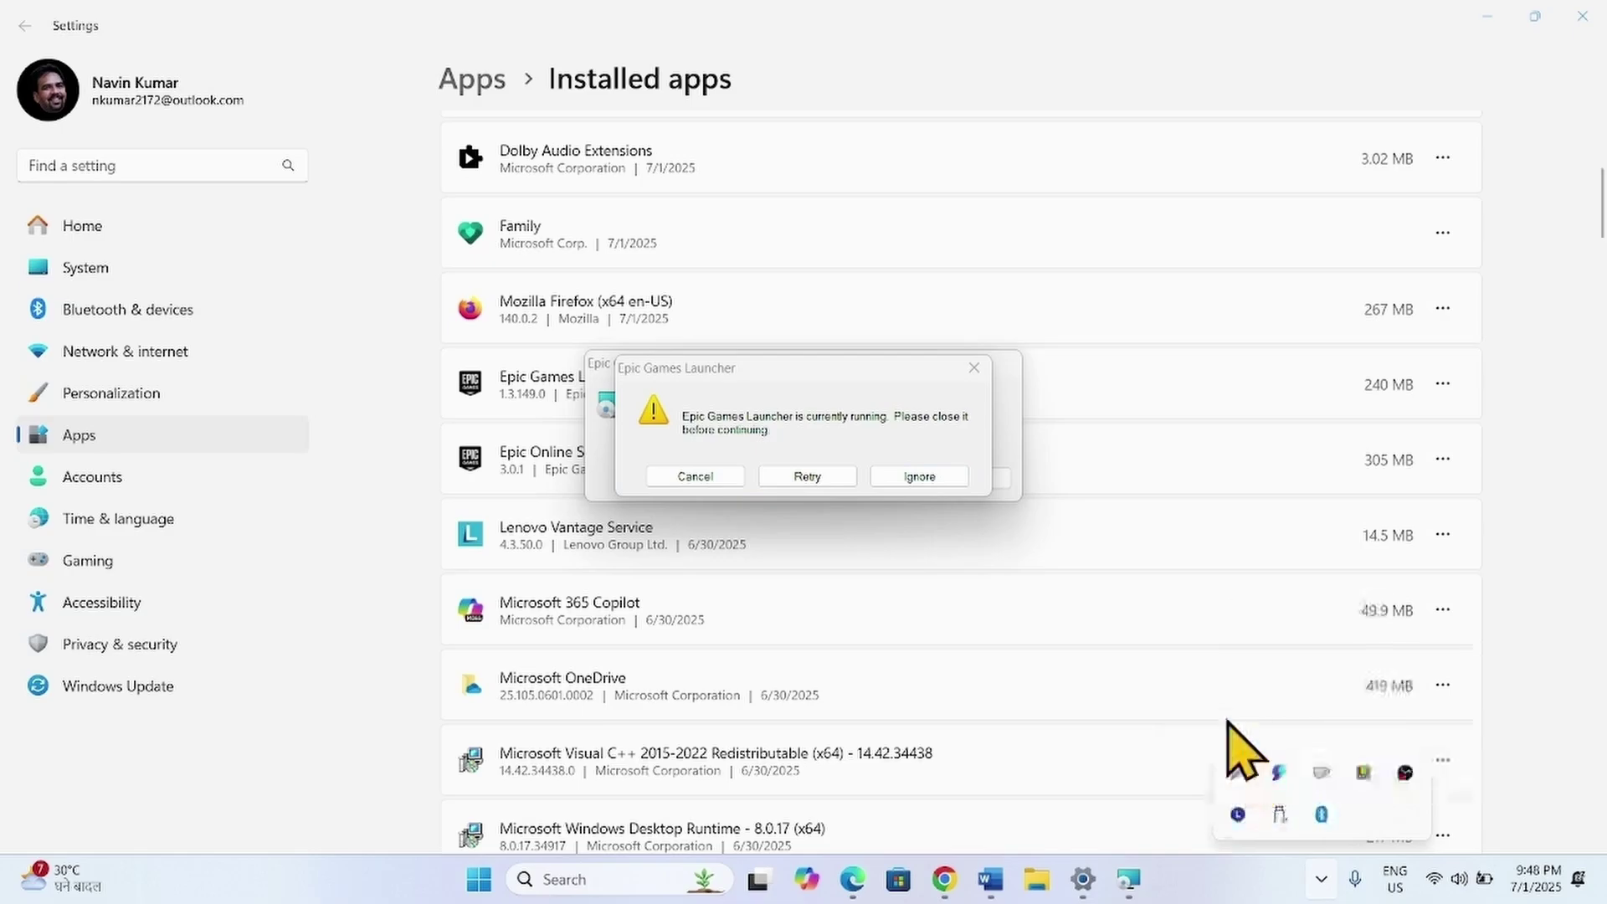
pyautogui.click(805, 477)
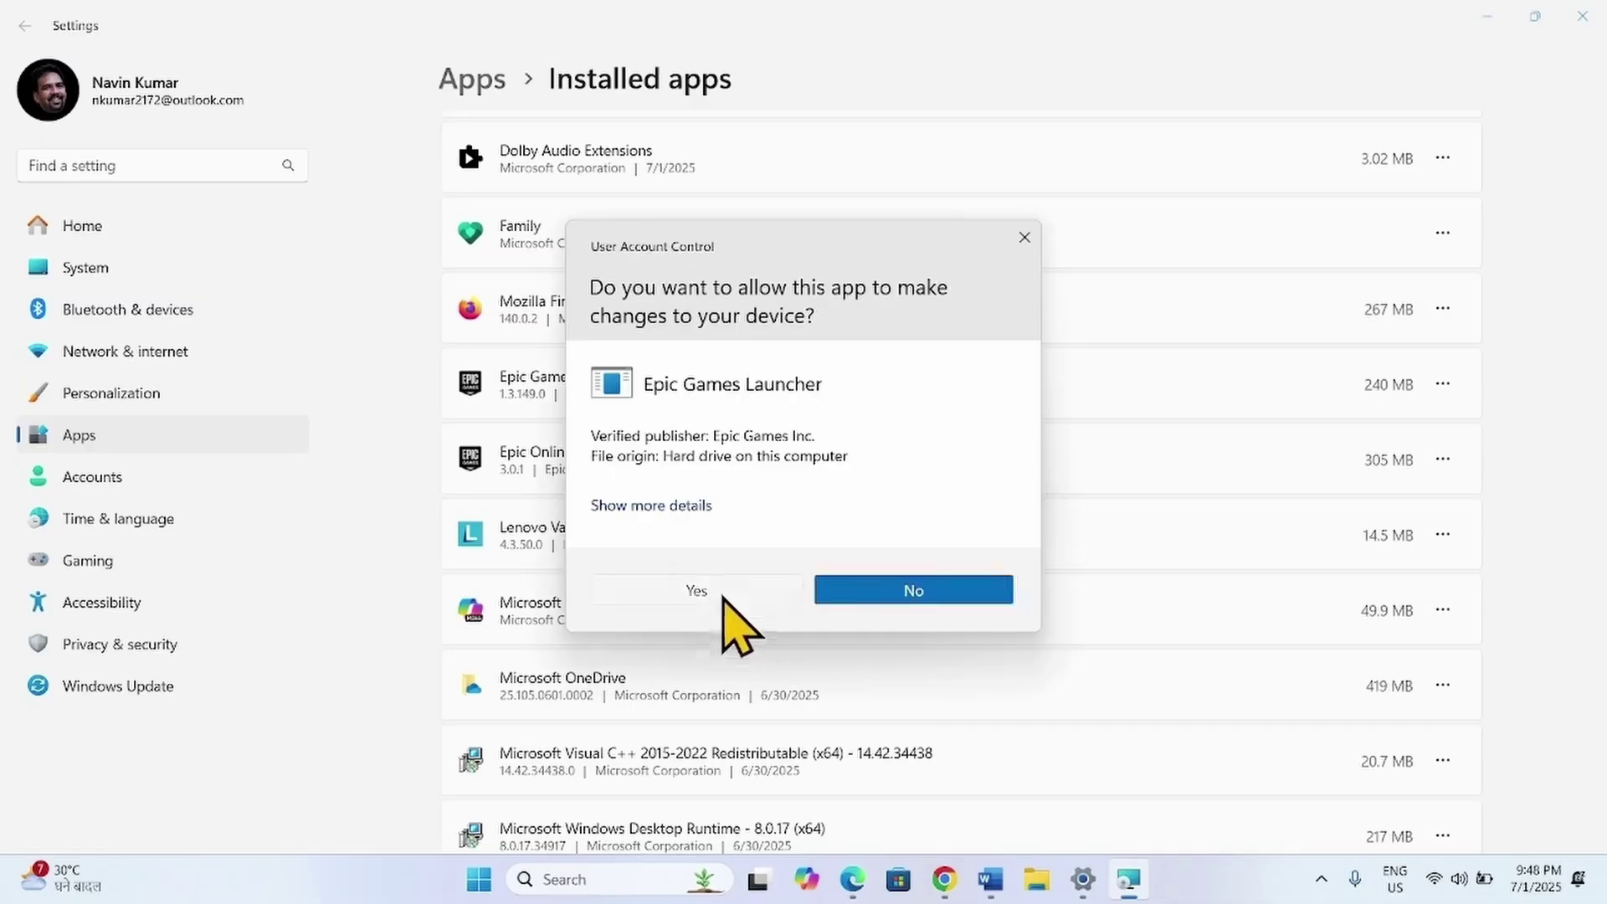
pyautogui.click(723, 595)
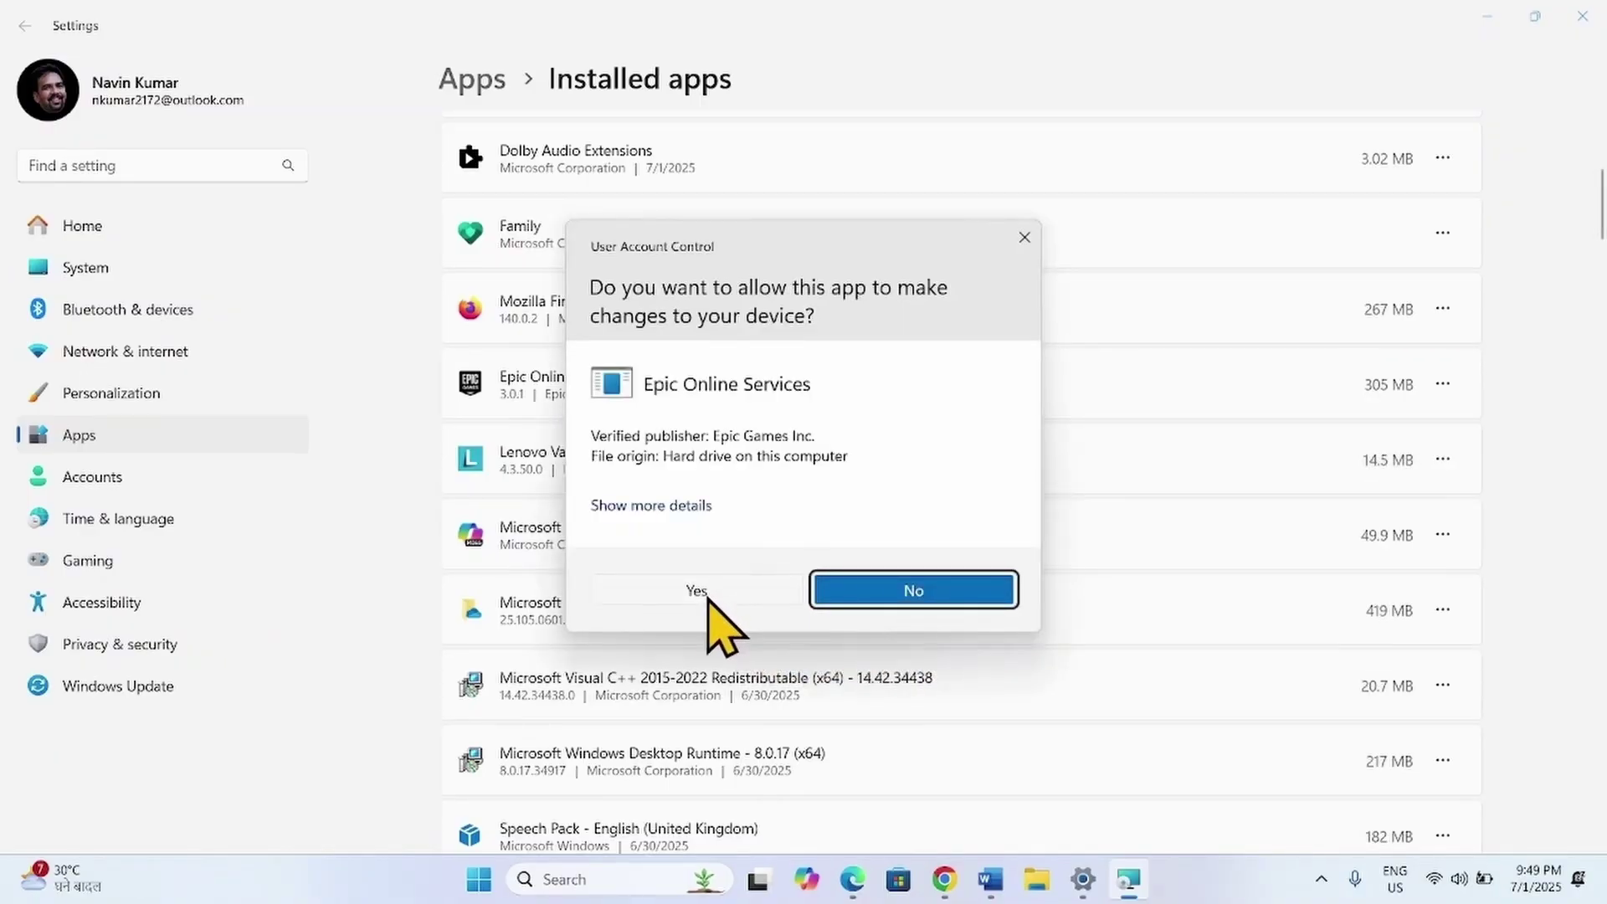
pyautogui.click(708, 593)
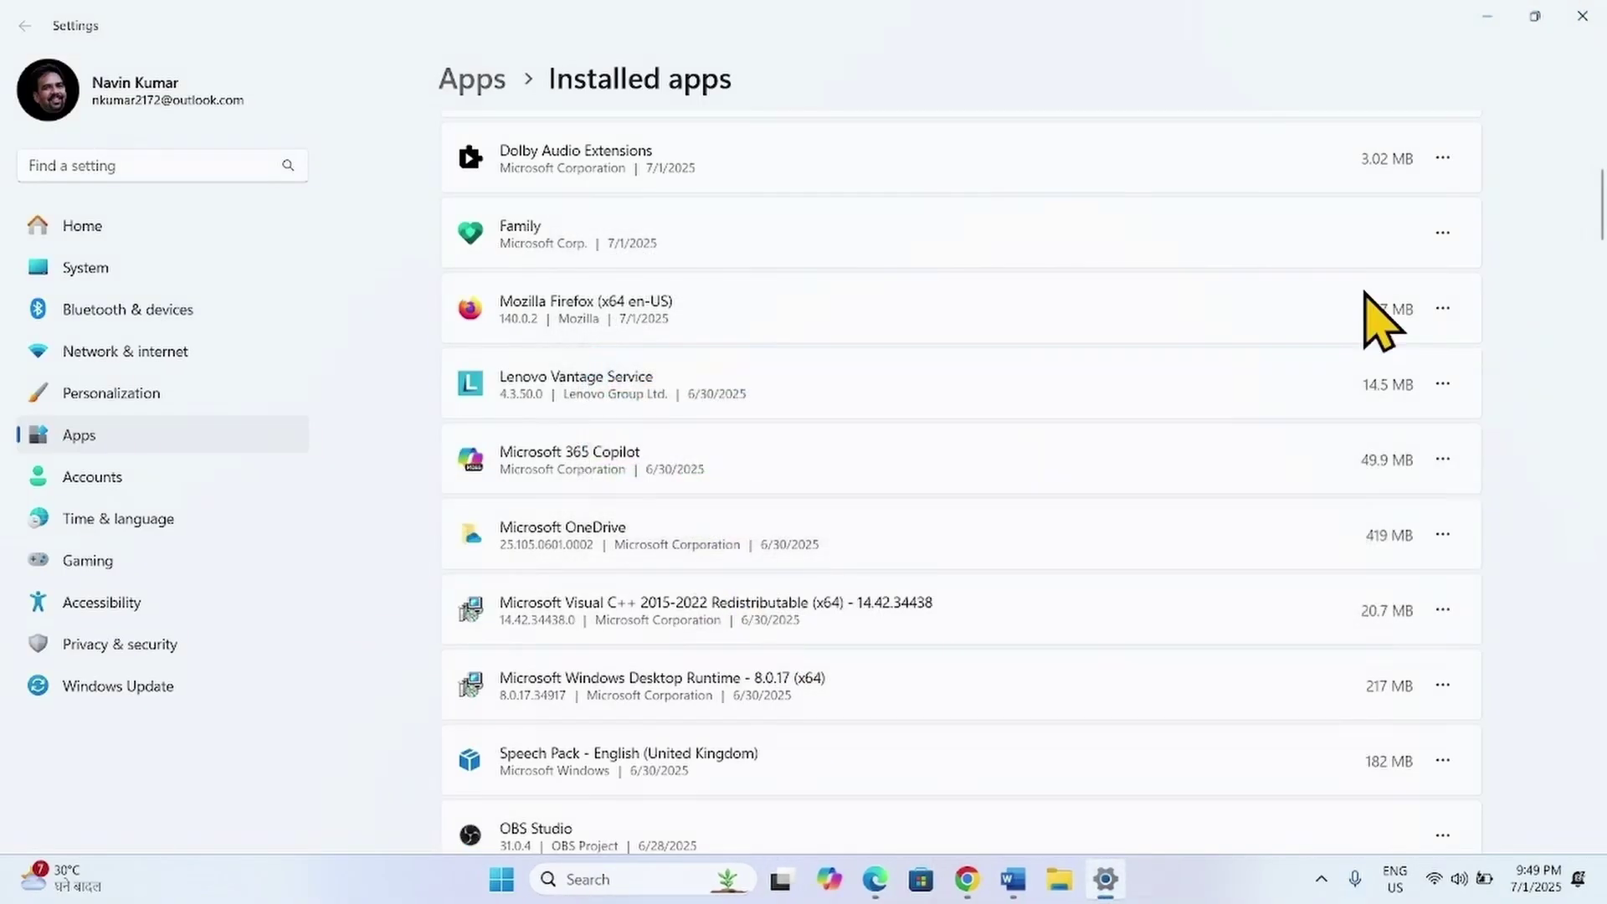
pyautogui.click(1573, 18)
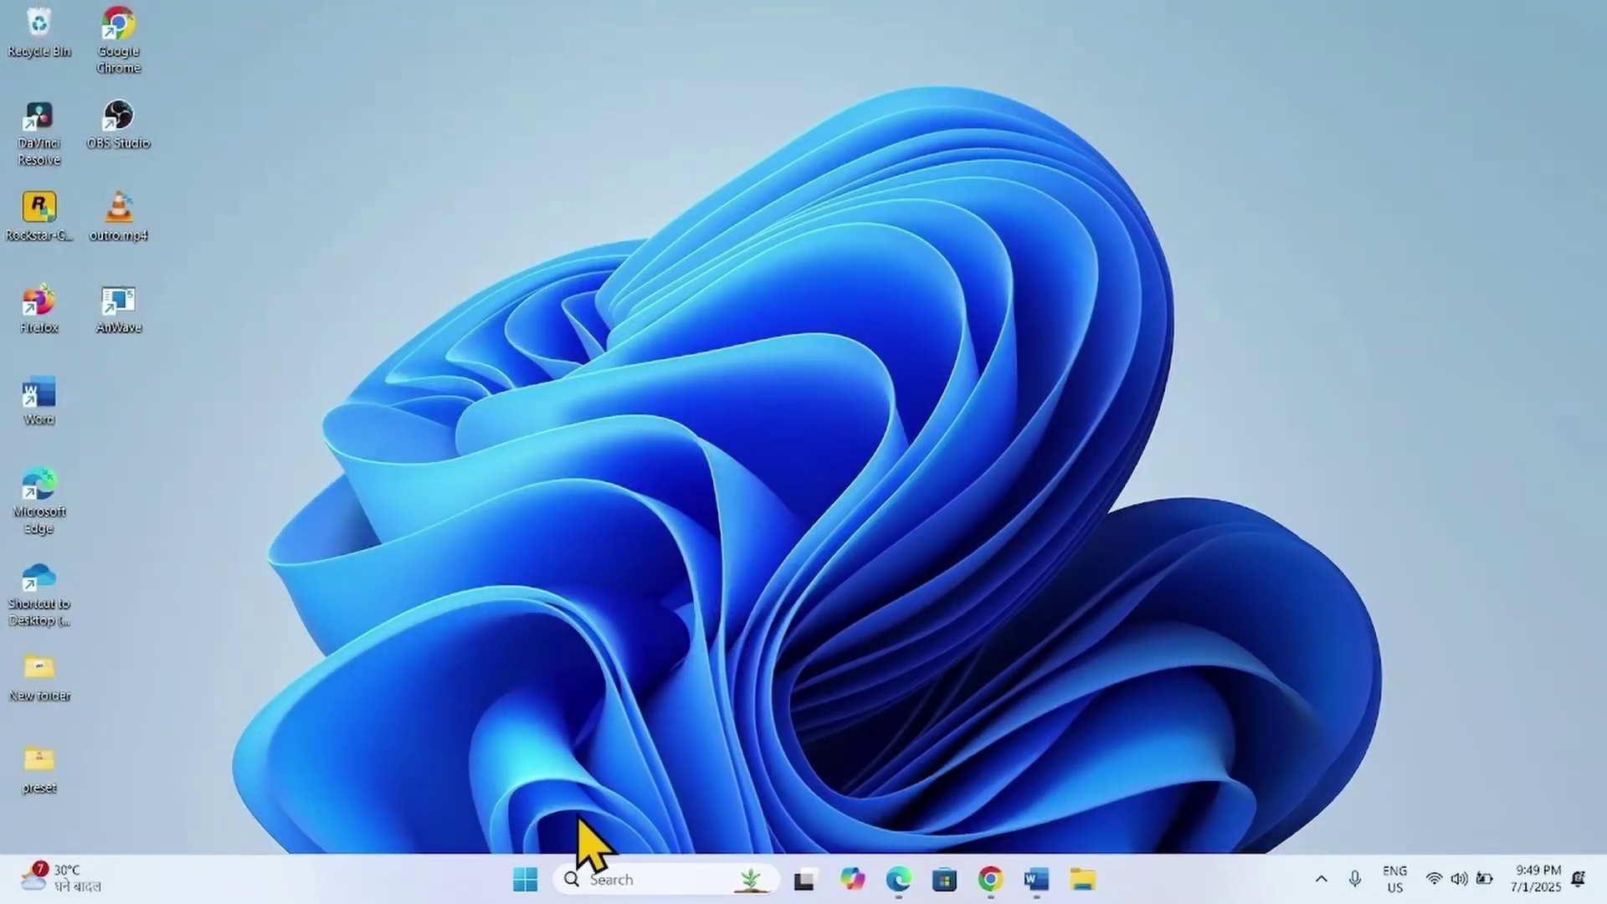
# - View the power options for restarting after the uninstall and dismiss them without restarting
pyautogui.click(524, 878)
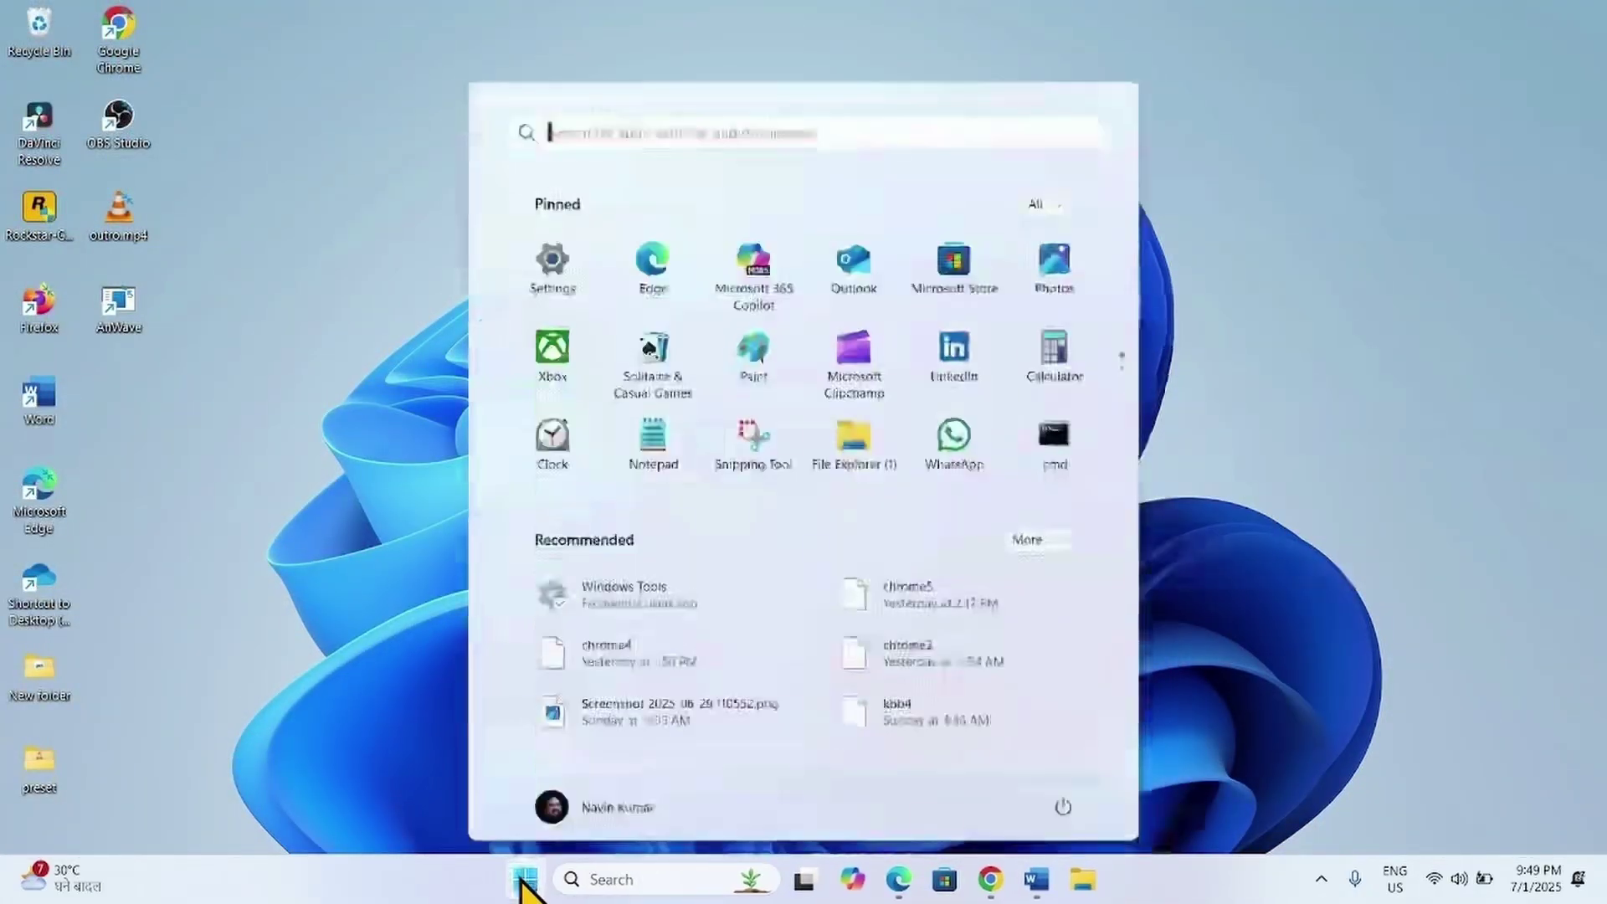
pyautogui.click(1061, 806)
pyautogui.click(1263, 670)
pyautogui.click(1263, 670)
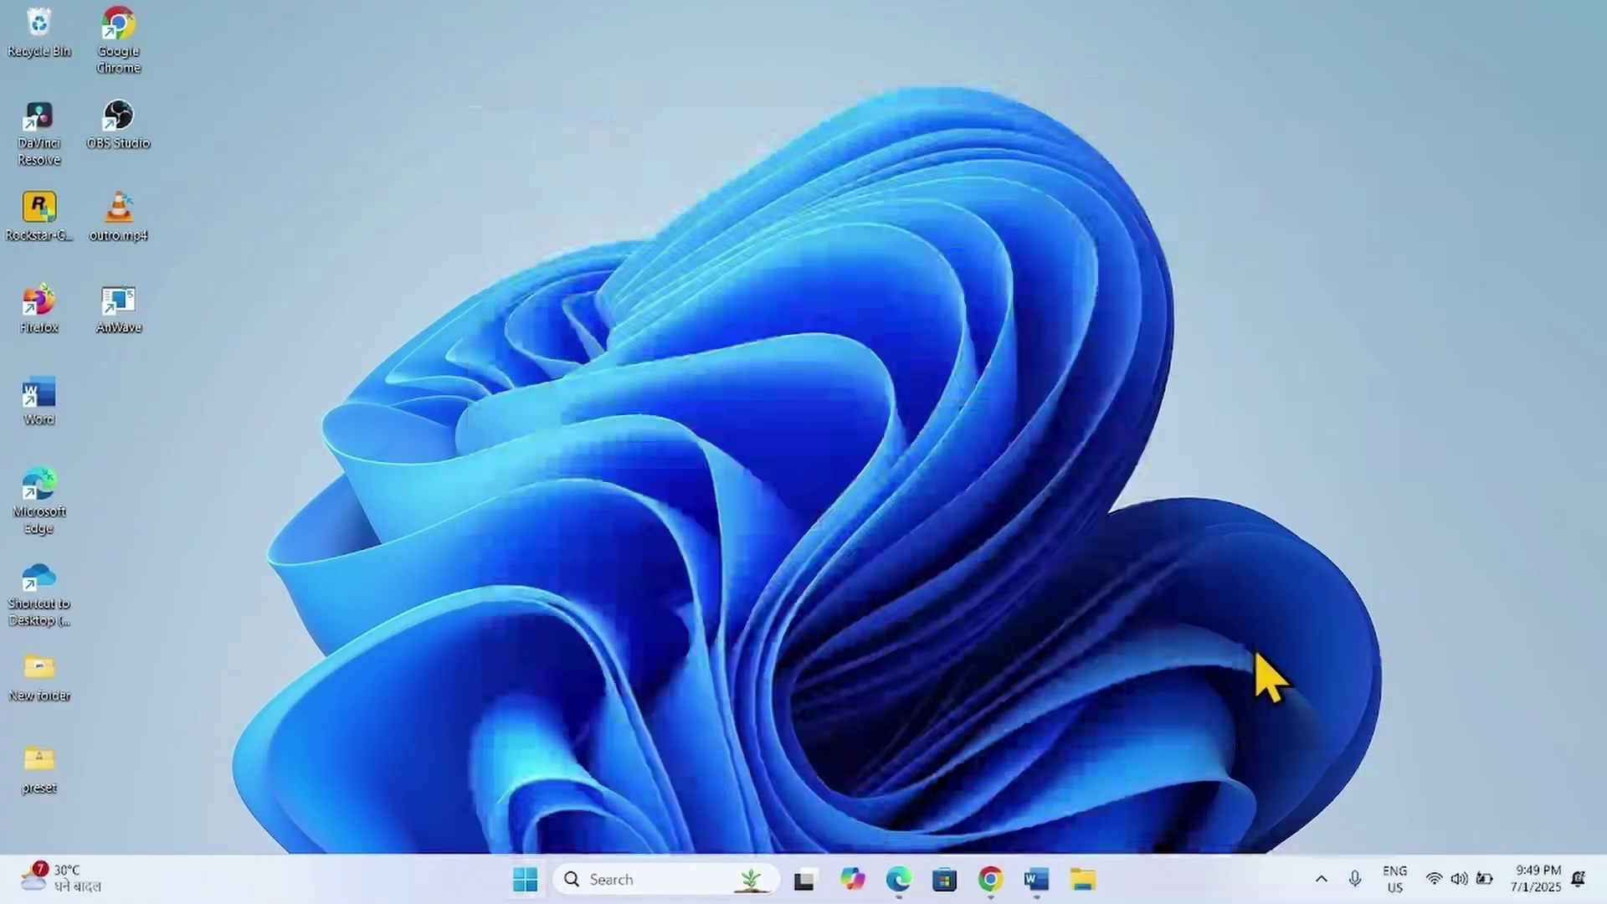
# - Switch to Chrome, search for "epic games launcher" and download the Windows installer from the Epic Games Store page
pyautogui.click(989, 877)
pyautogui.write('epic games launcher')
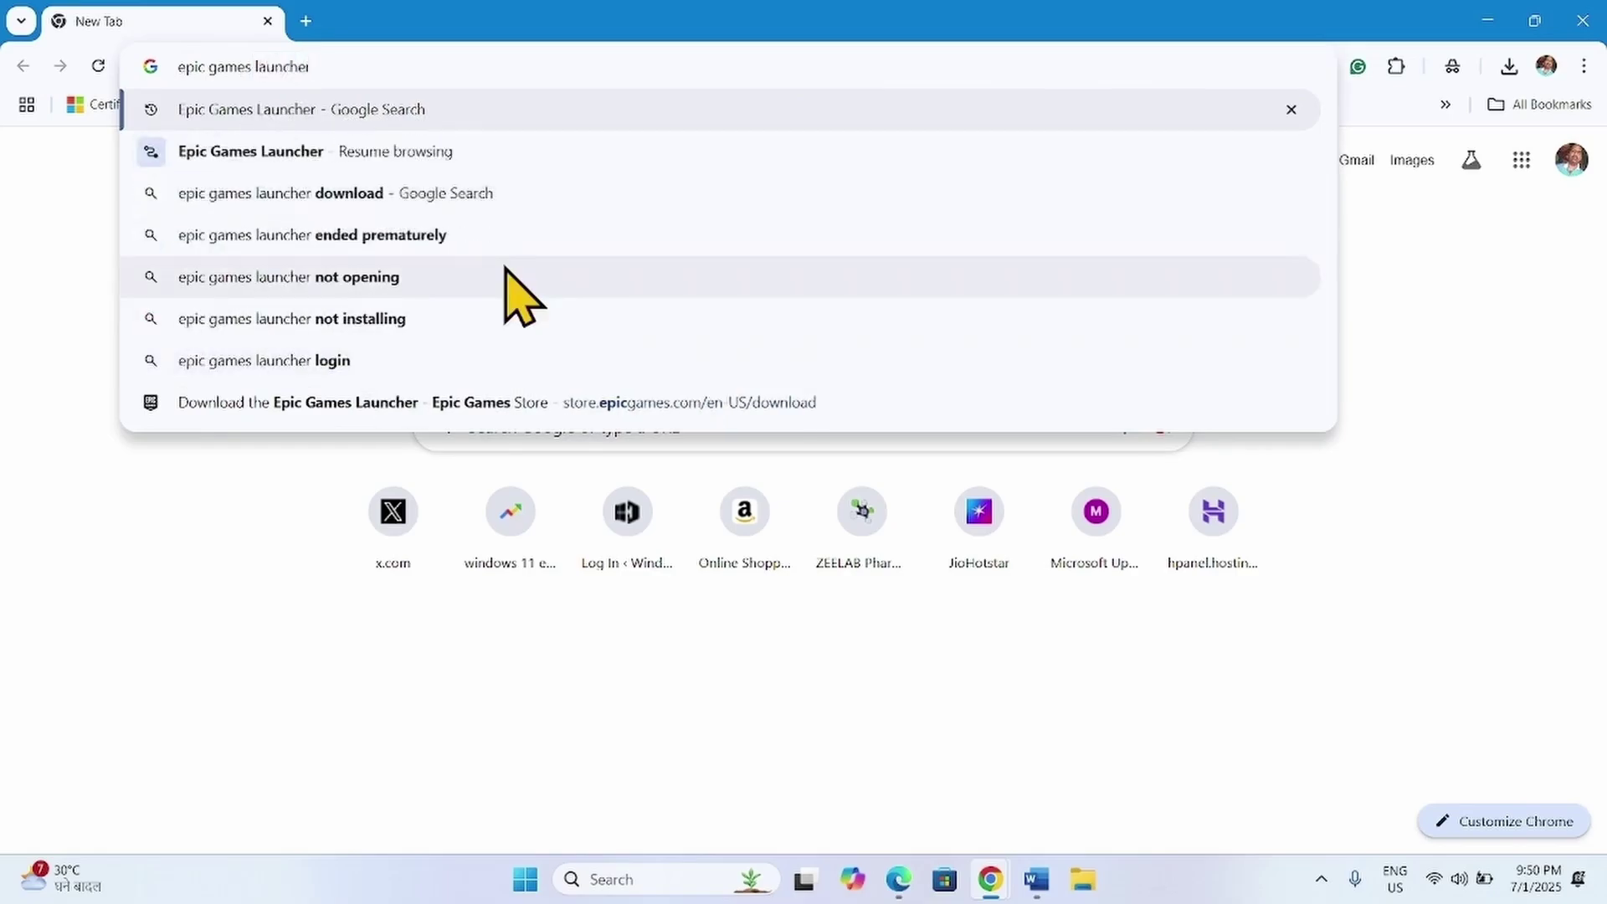
pyautogui.press('Return')
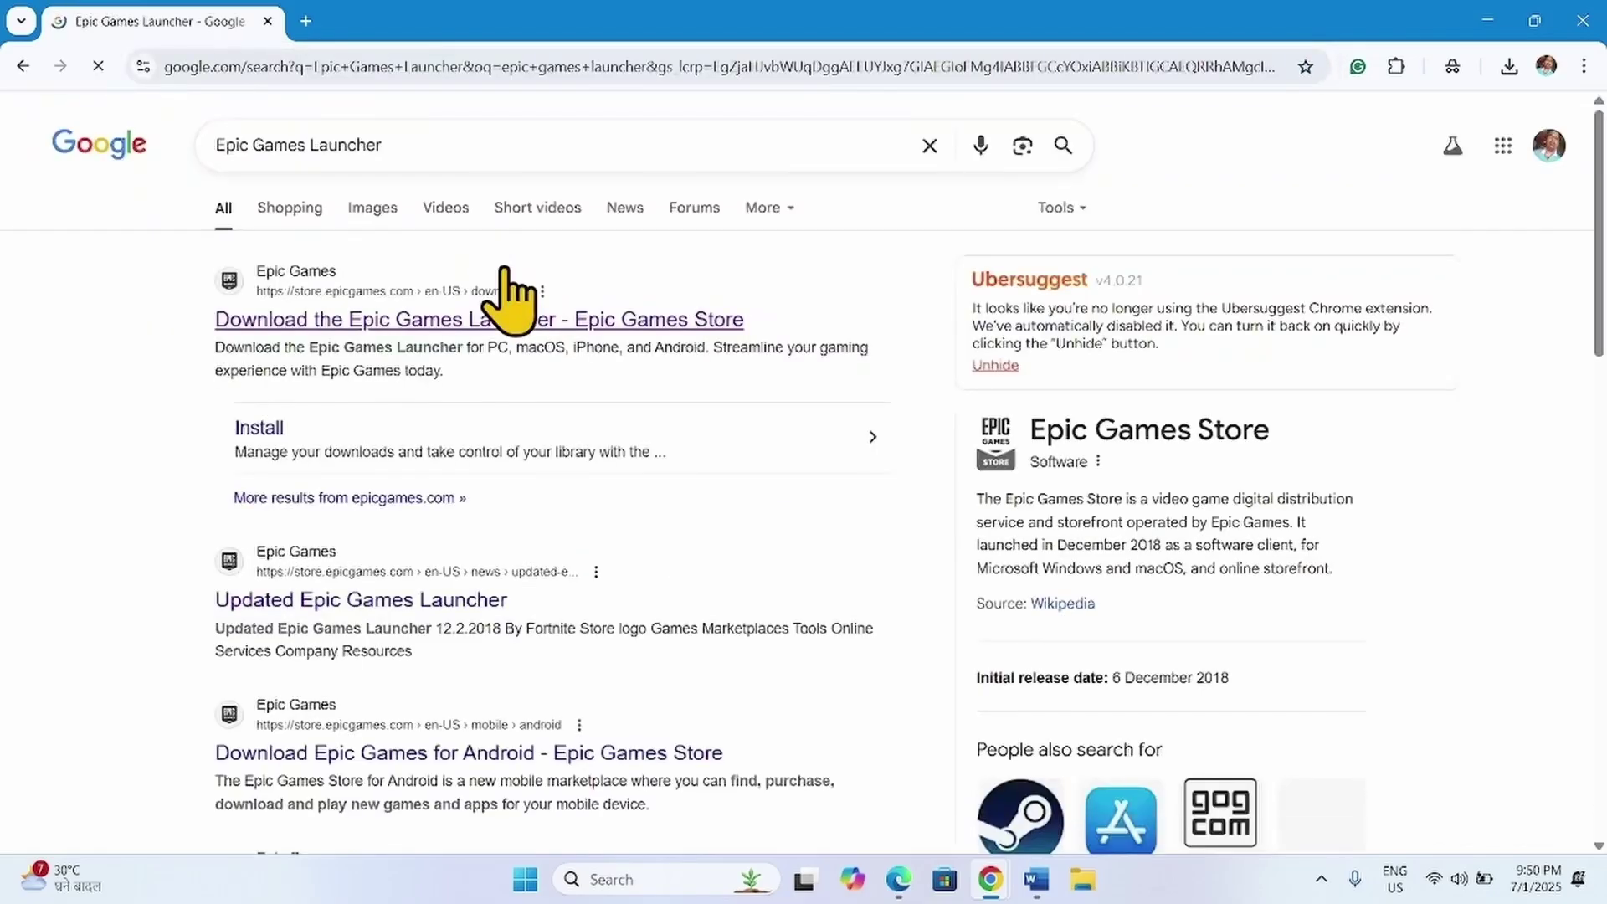
pyautogui.click(387, 321)
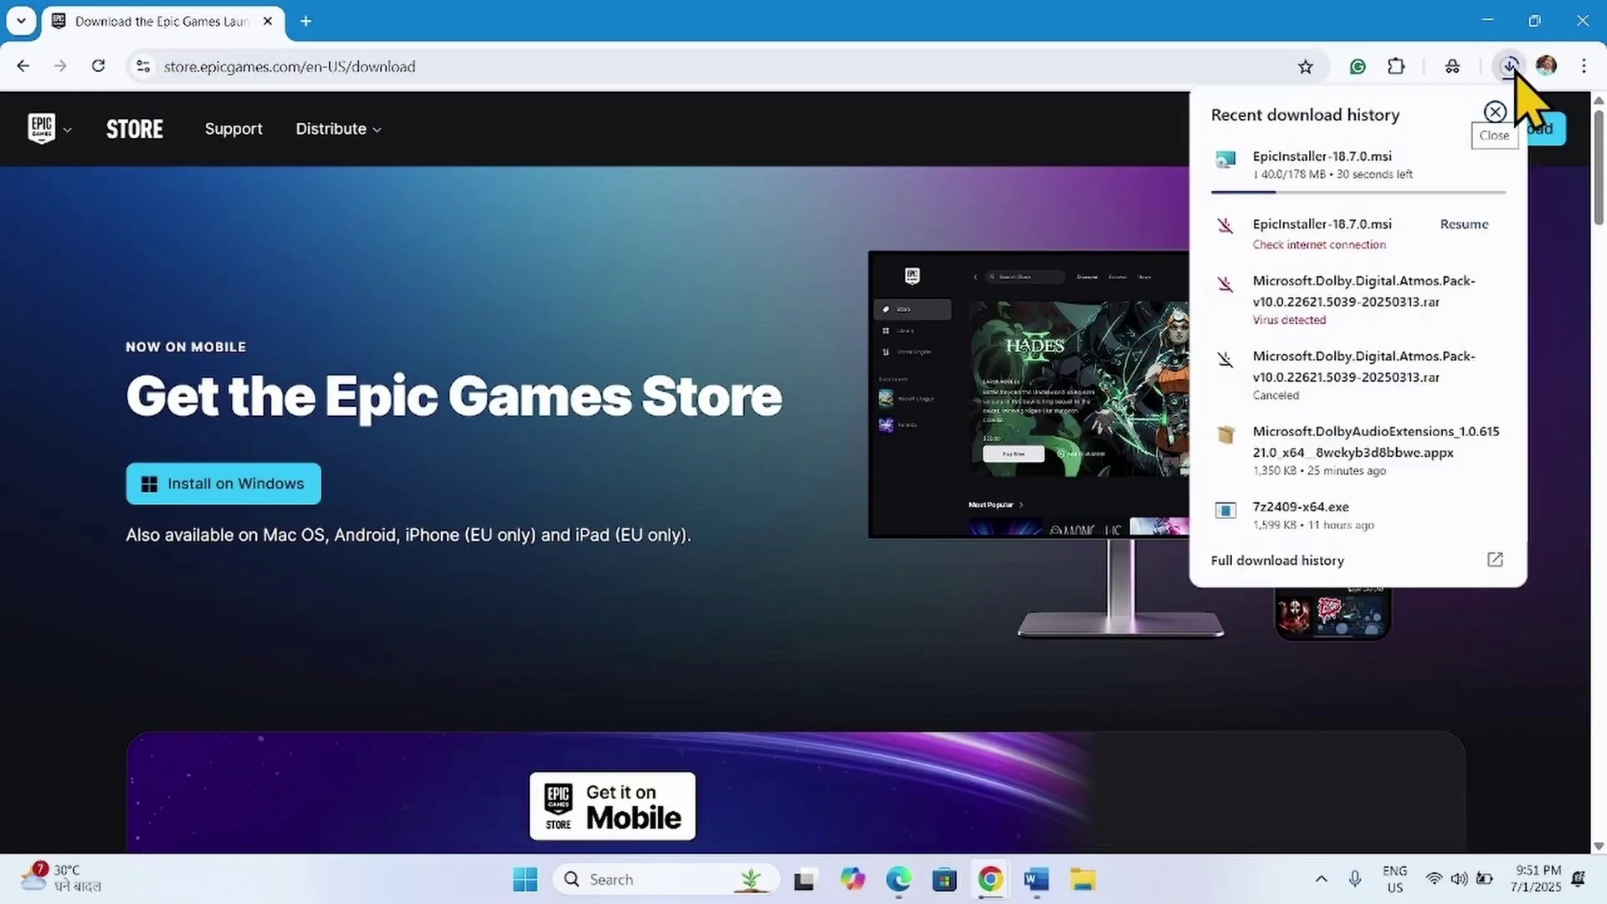
# - Run EpicInstaller-18.7.0.msi, install the launcher in the default folder with administrator approval, and look over its sign-in form
pyautogui.click(1321, 174)
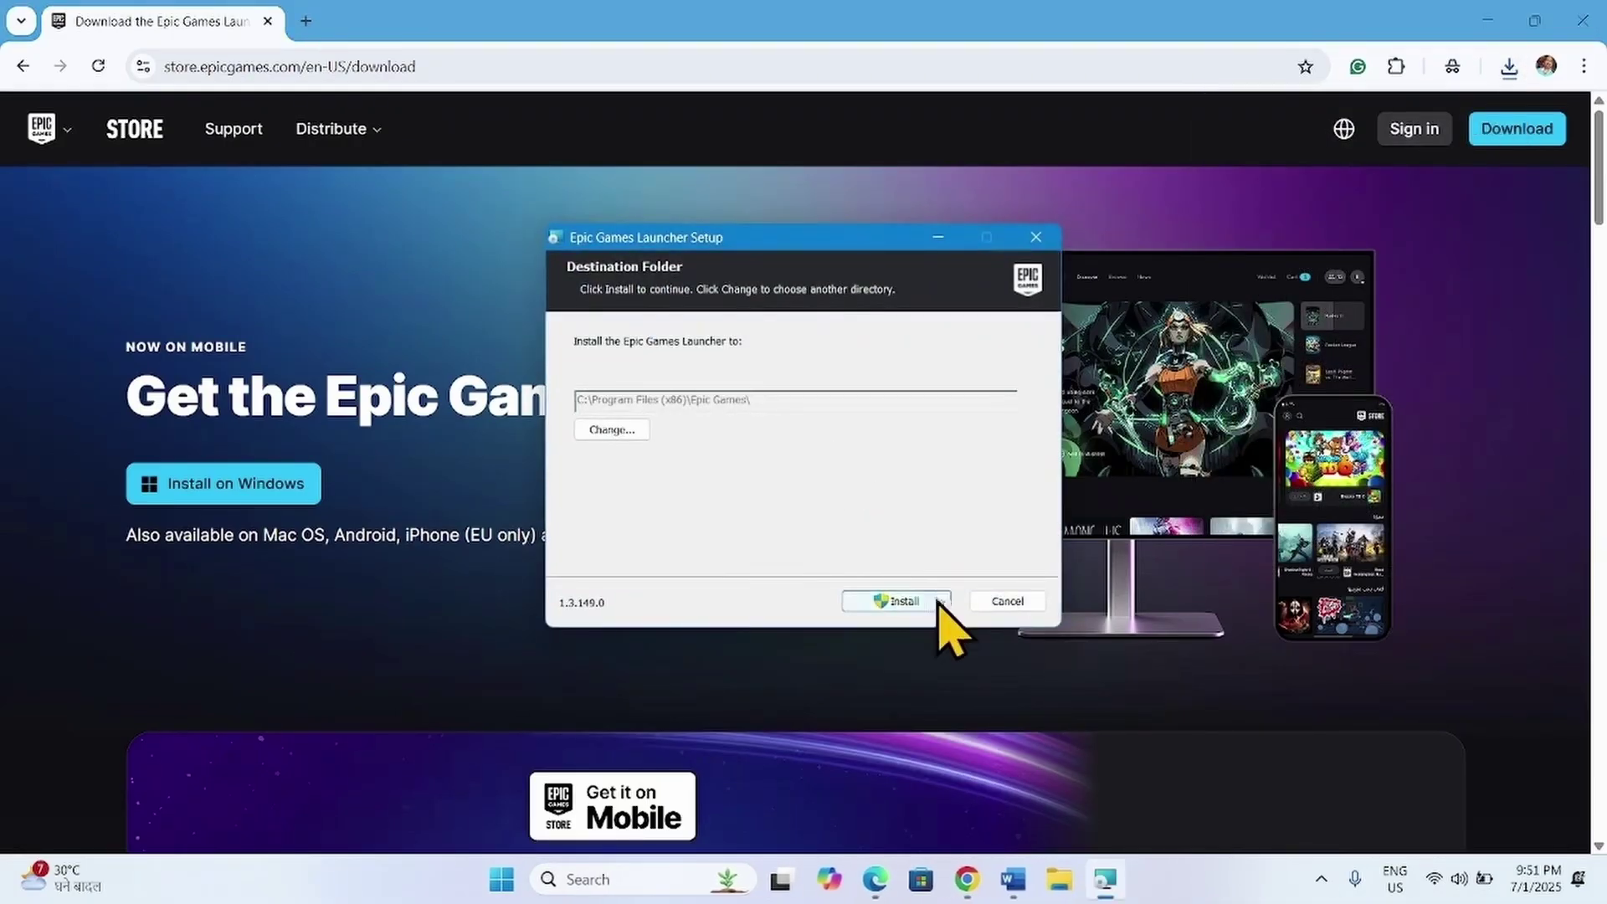
pyautogui.click(935, 602)
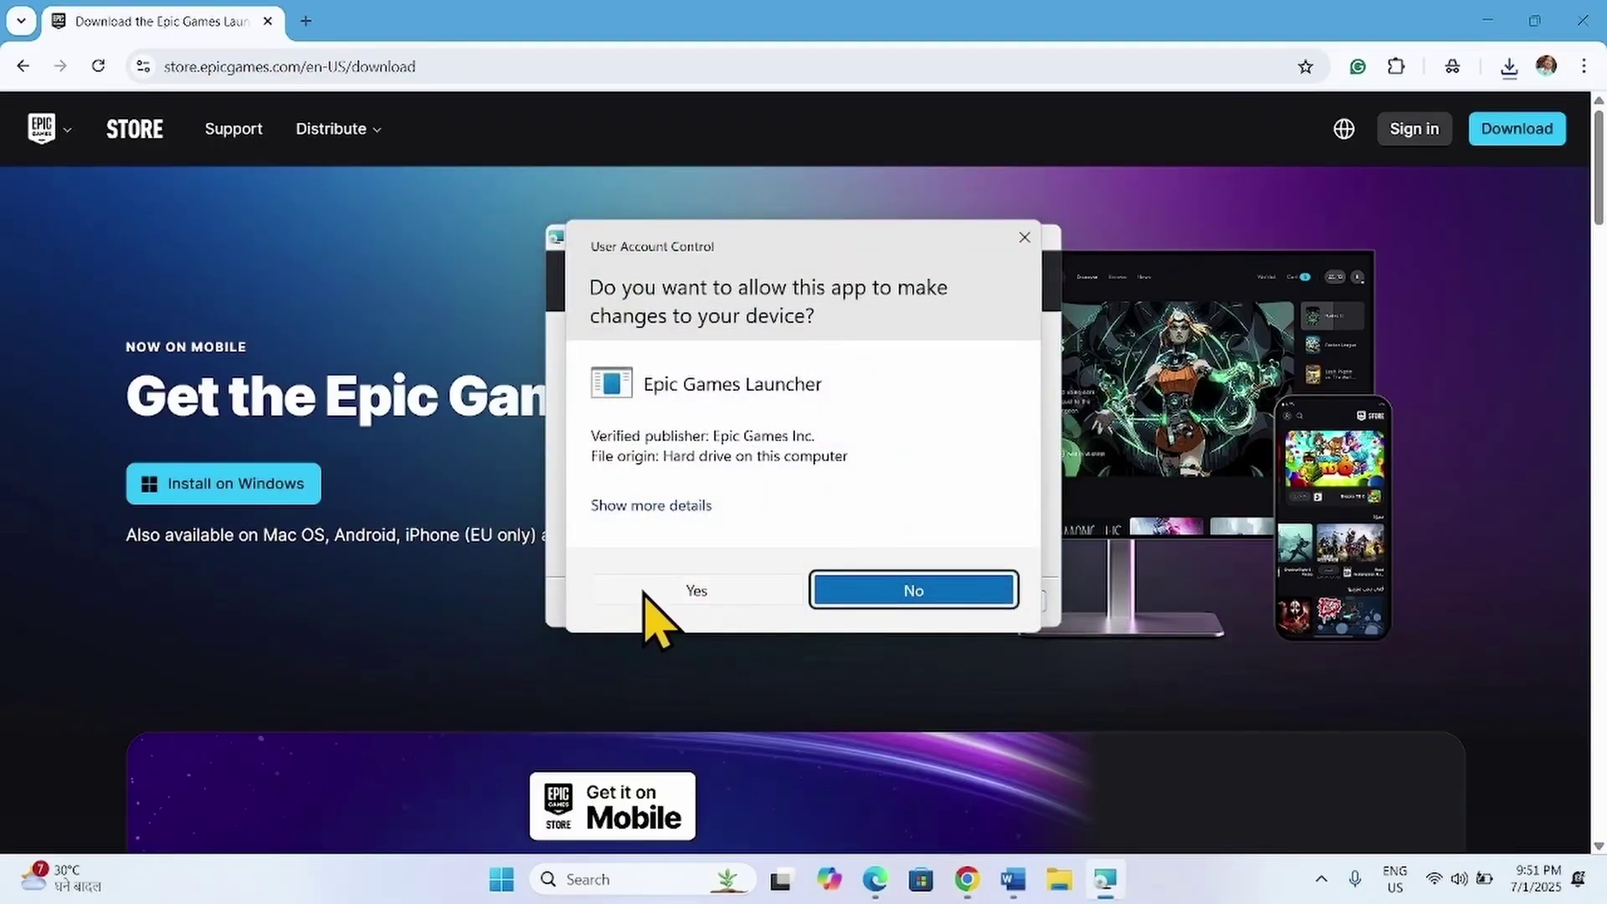
pyautogui.click(697, 591)
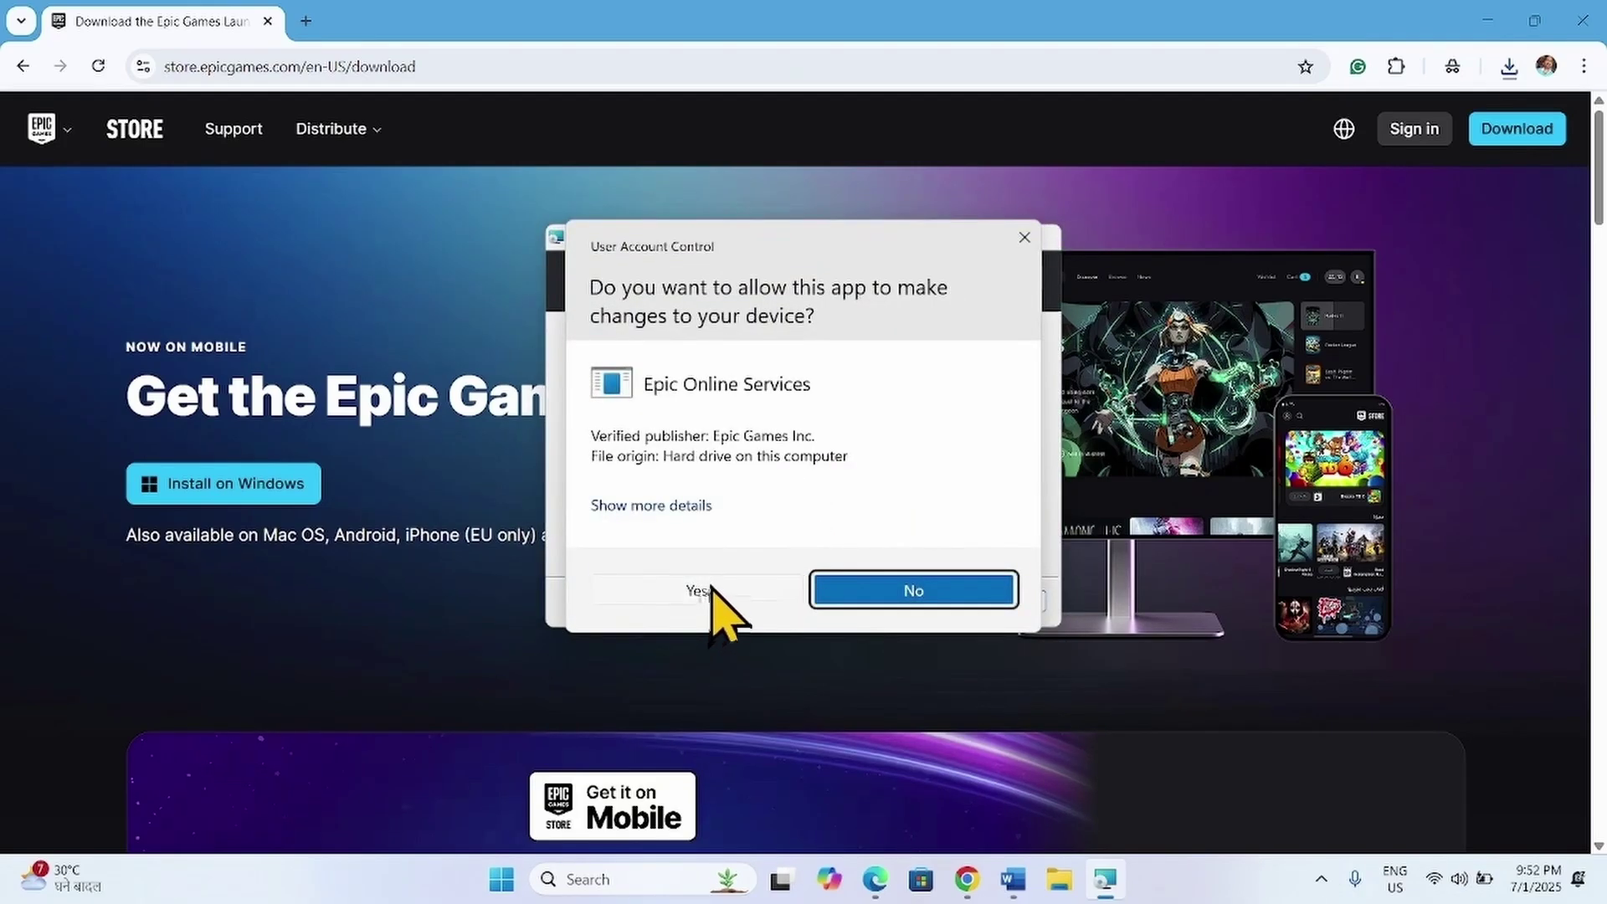
pyautogui.click(699, 591)
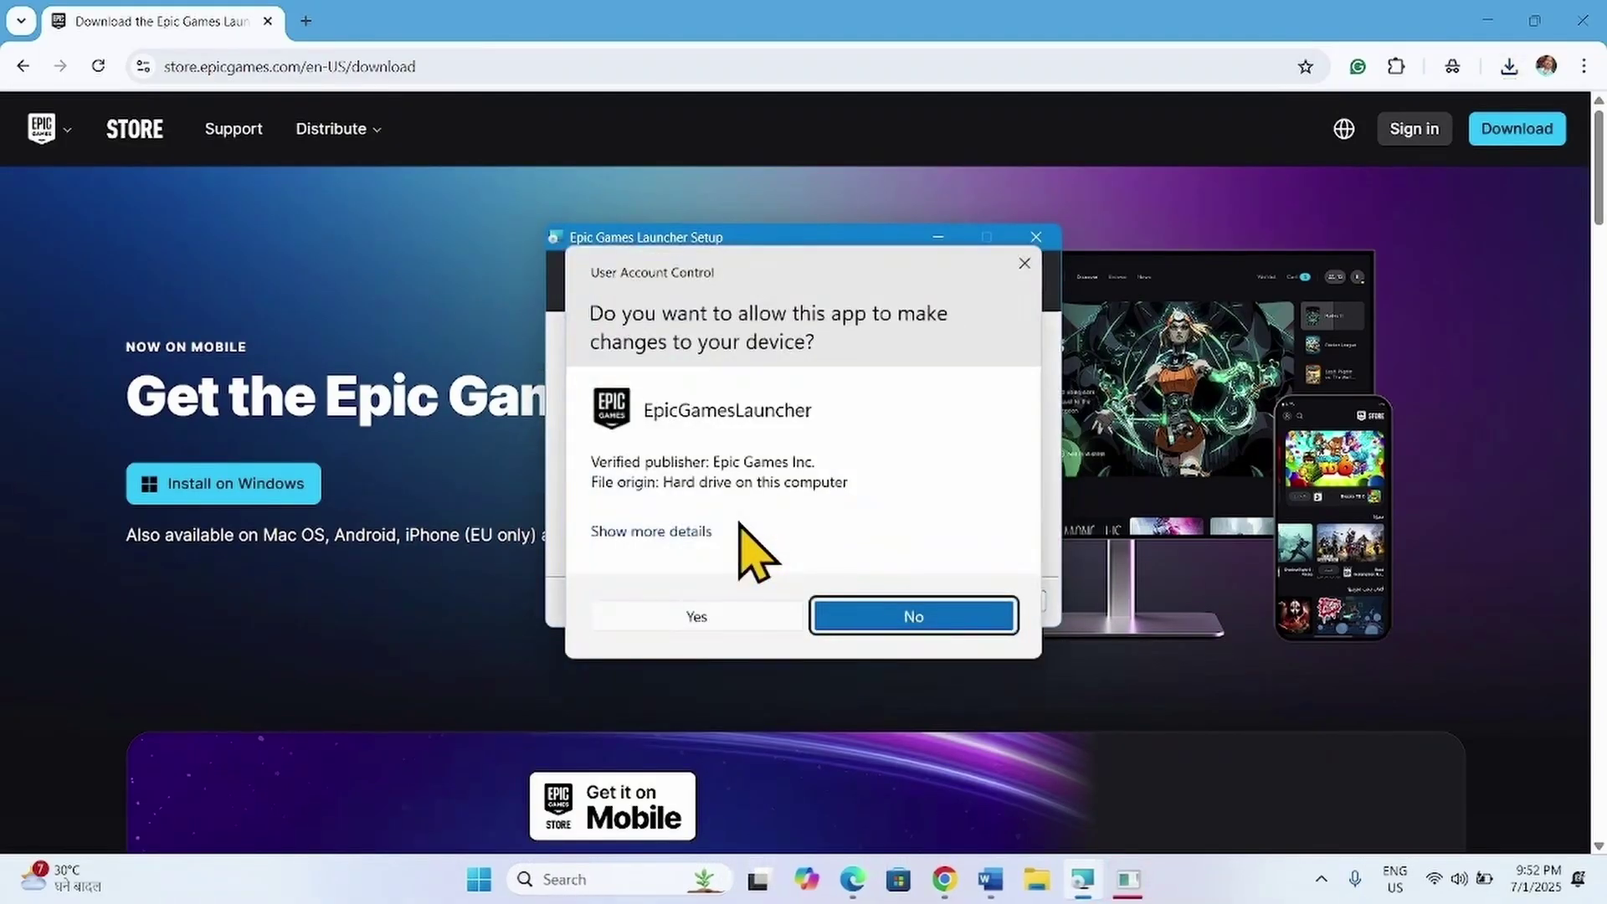
pyautogui.click(734, 619)
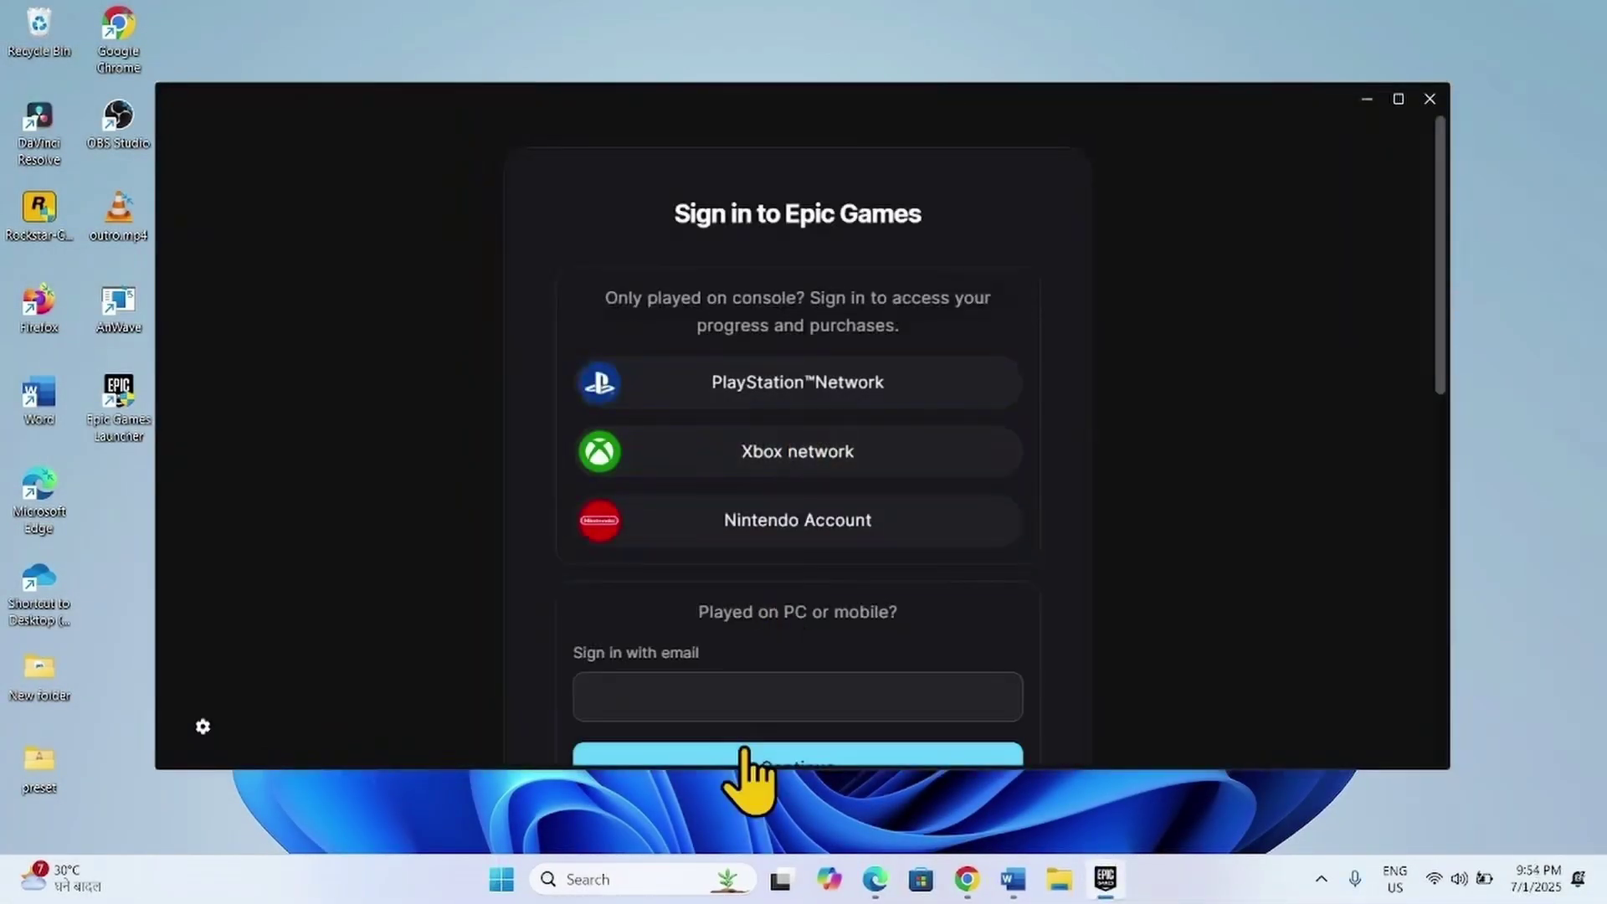
pyautogui.click(749, 696)
pyautogui.scroll(-5, 810, 328)
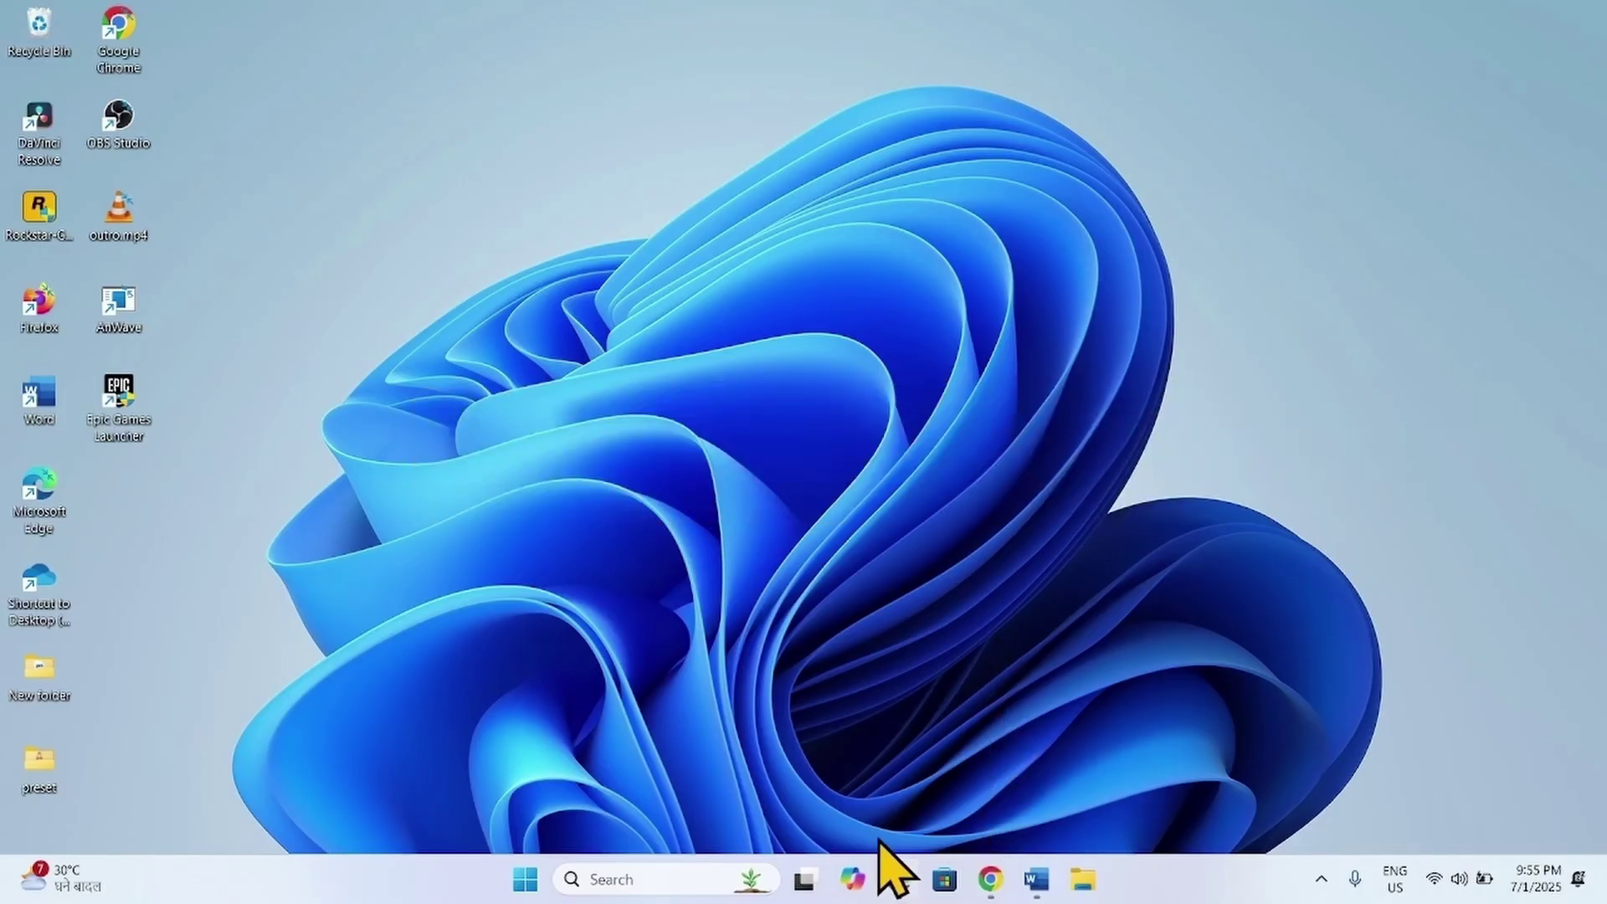
# - Search in Chrome for "epic games server status", open the Epic Games Public Status page and check the status of every service
pyautogui.click(990, 881)
pyautogui.write('epic games server stat')
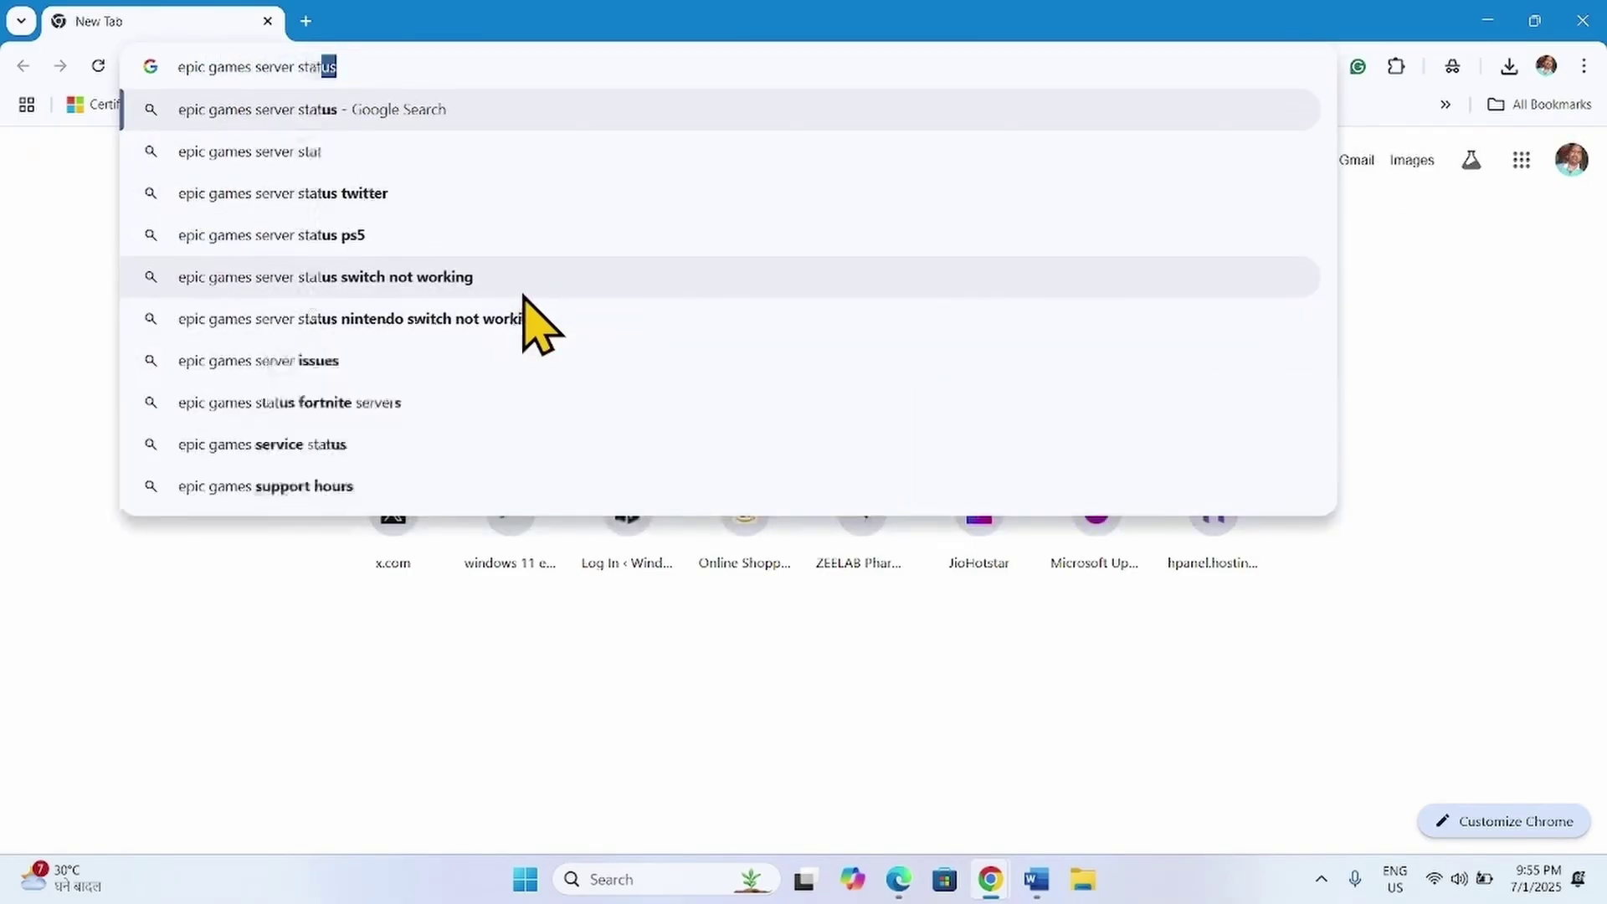
pyautogui.press('Return')
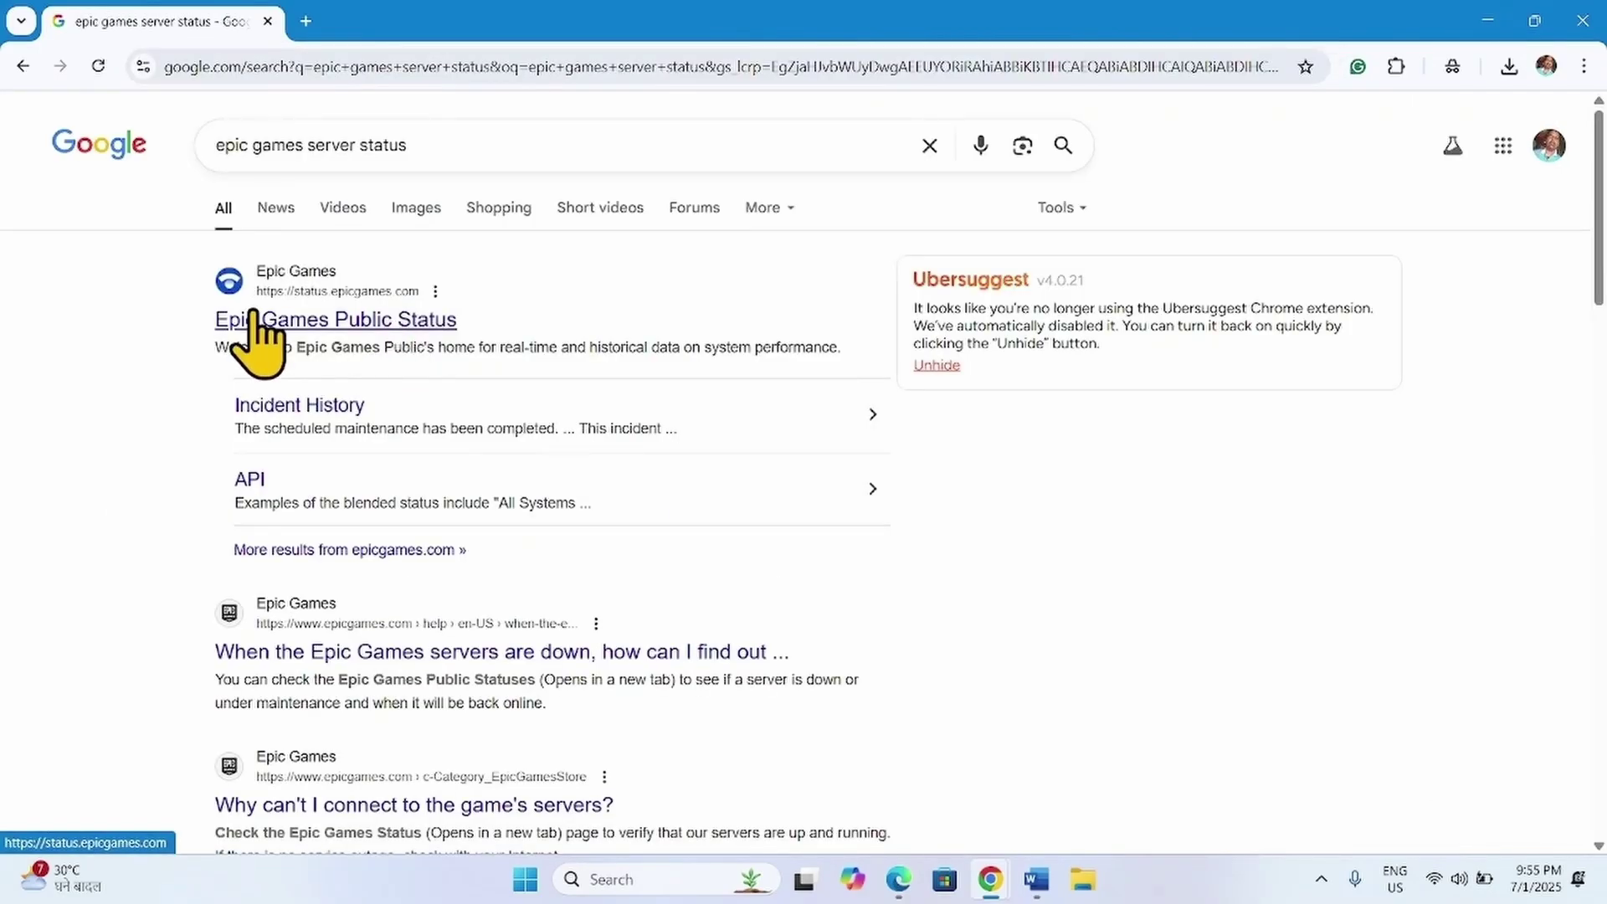
pyautogui.click(453, 330)
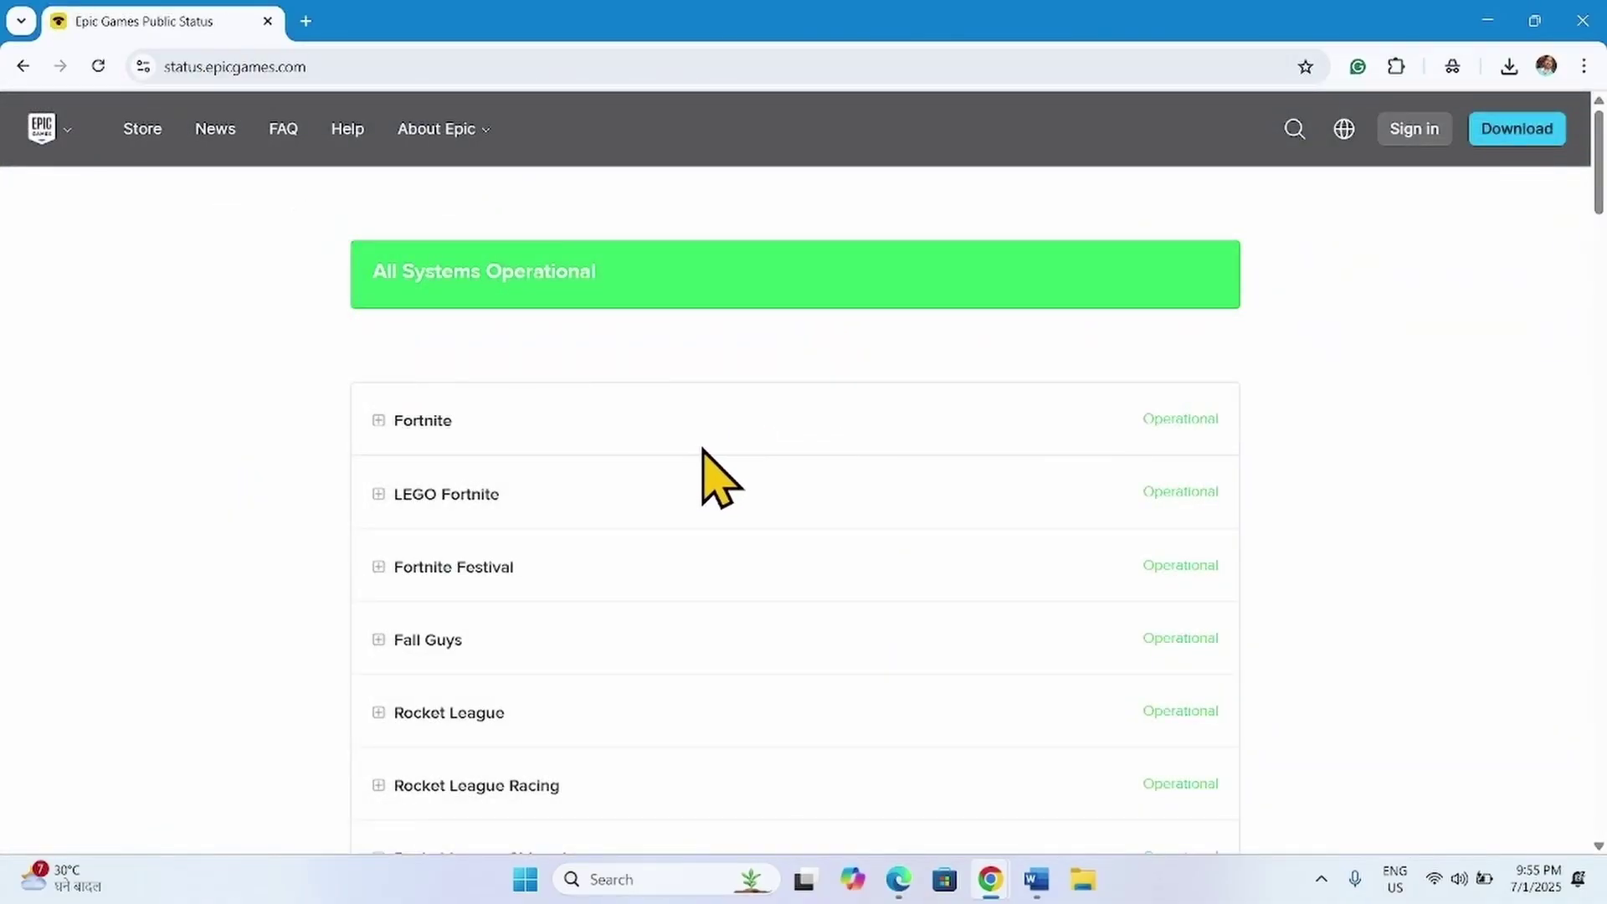
pyautogui.scroll(-5, 703, 452)
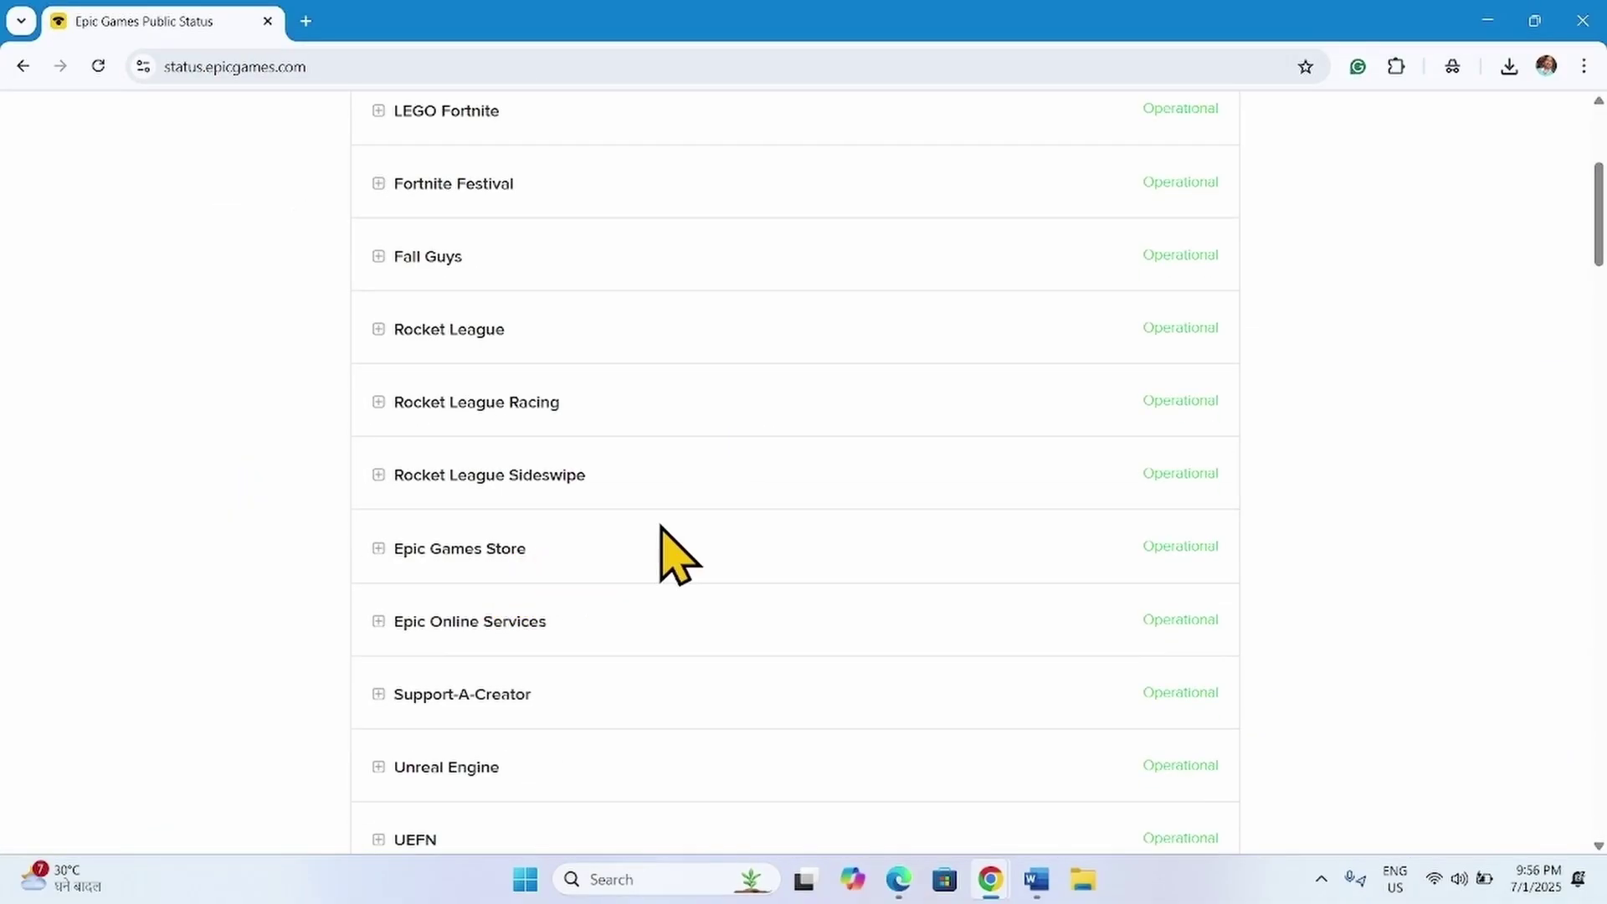
pyautogui.scroll(-9, 661, 527)
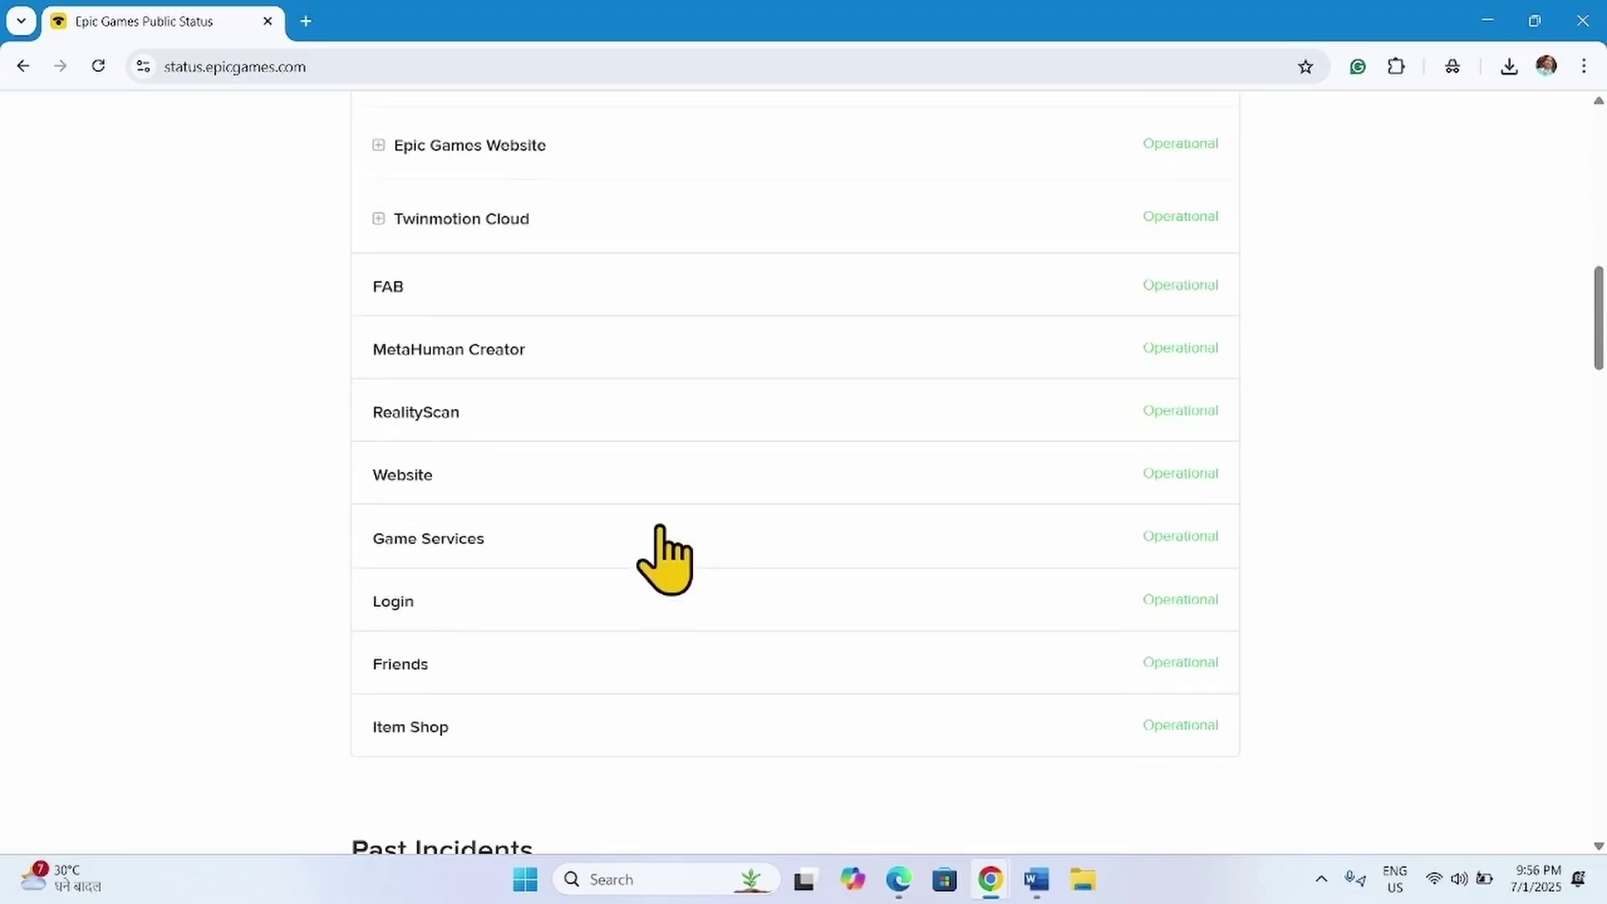
pyautogui.scroll(-4, 670, 553)
pyautogui.scroll(18, 1035, 433)
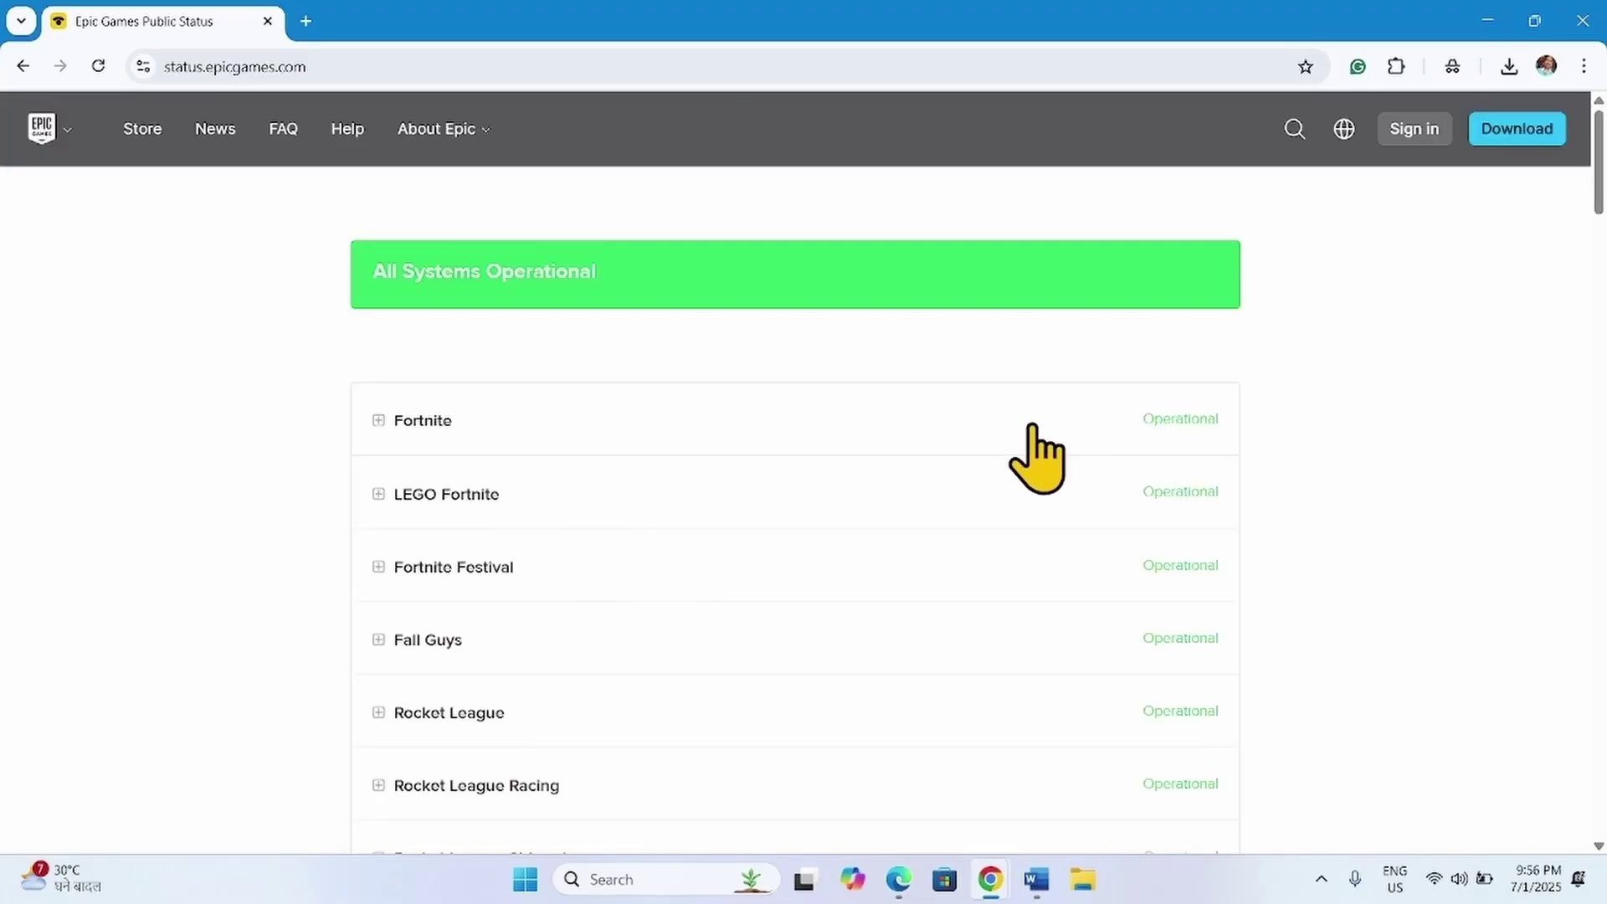